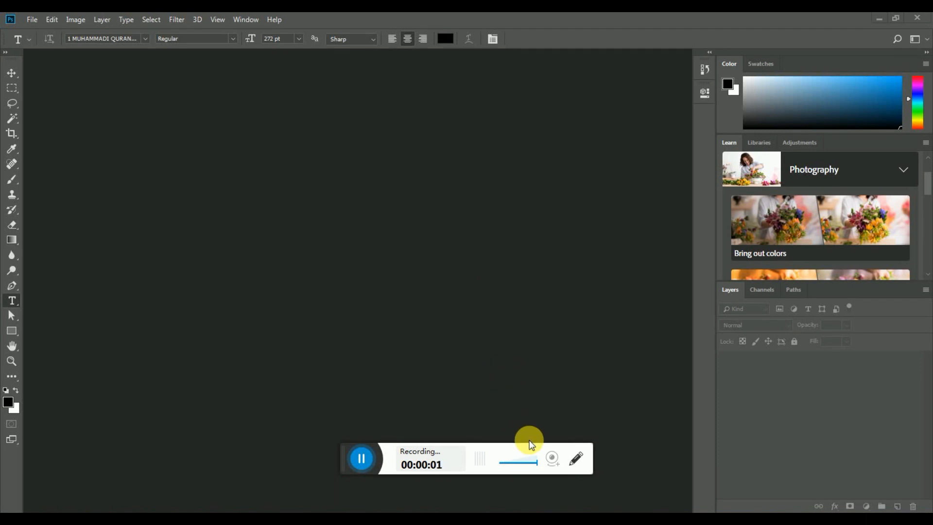
{"action": "left_click_drag", "start_coordinate": [359, 454], "coordinate": [686, 464]}
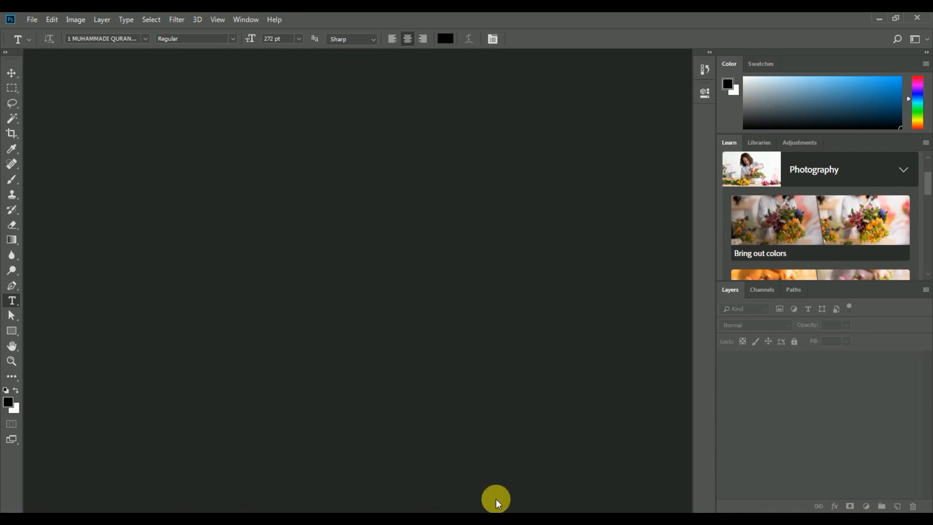
Create a new print document 24 inches wide and 60 inches high at 60 pixels/inch in CMYK Color
{"action": "left_click", "coordinate": [32, 19]}
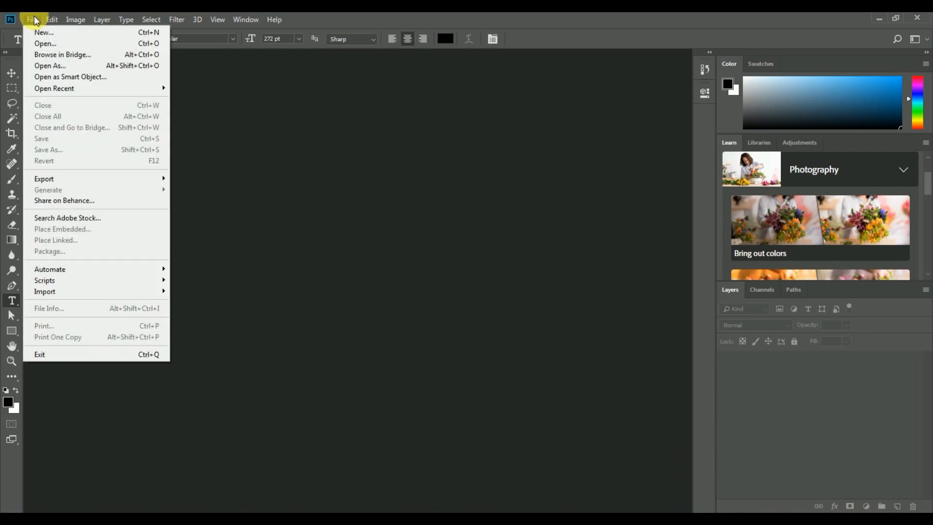
{"action": "left_click", "coordinate": [39, 35]}
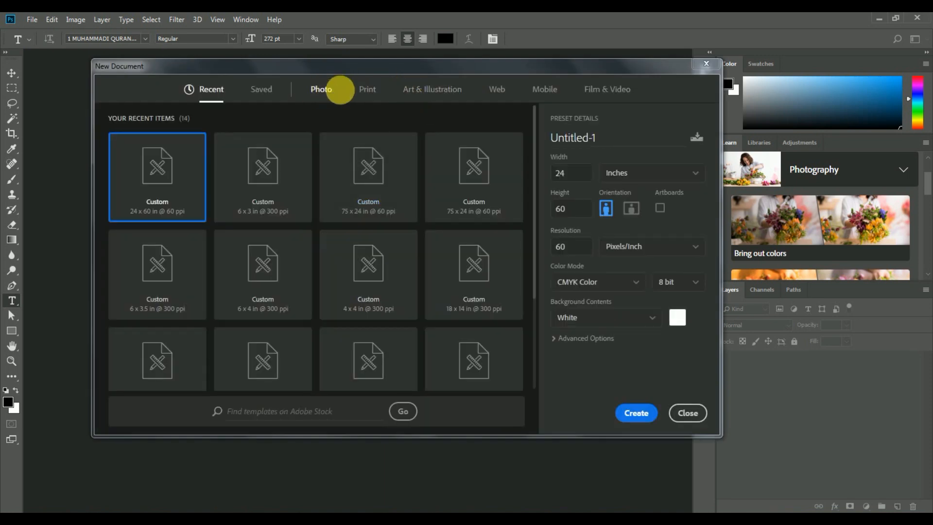
{"action": "left_click", "coordinate": [370, 89]}
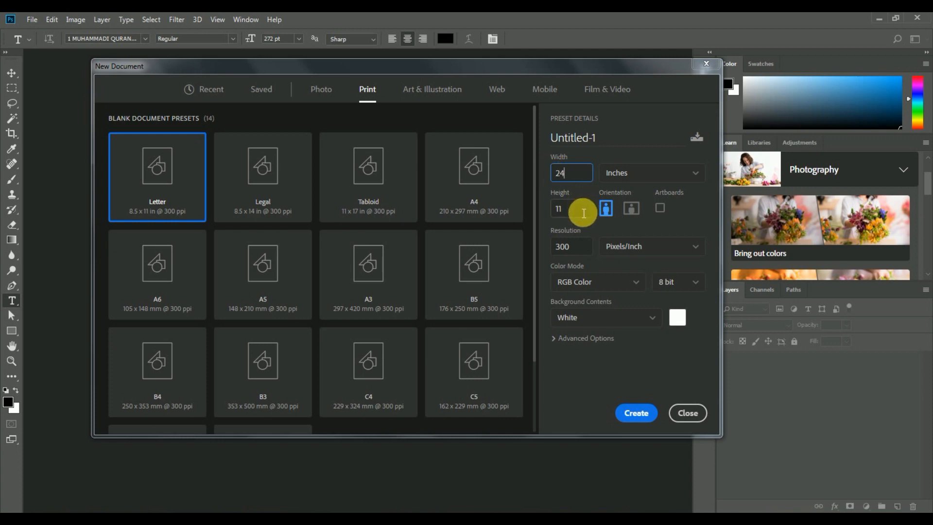
{"action": "left_click_drag", "start_coordinate": [584, 211], "coordinate": [538, 213]}
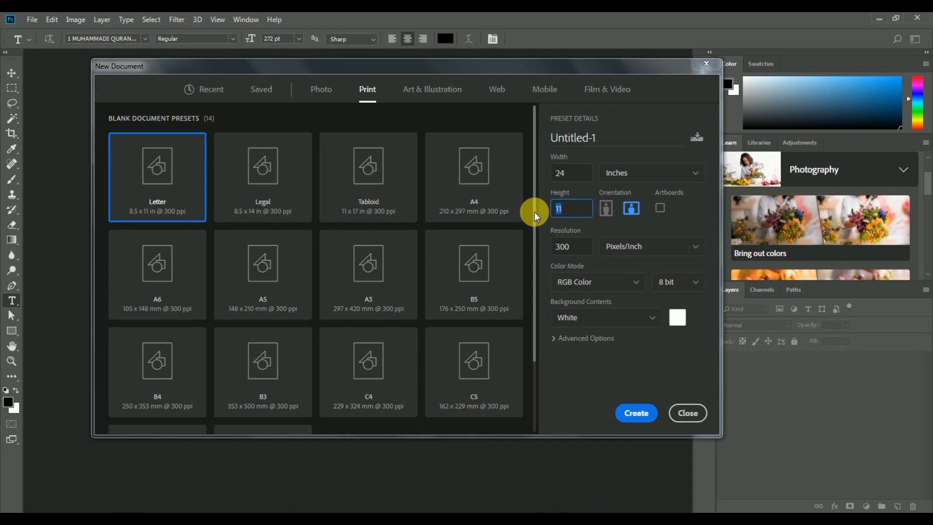
{"action": "type", "text": "60"}
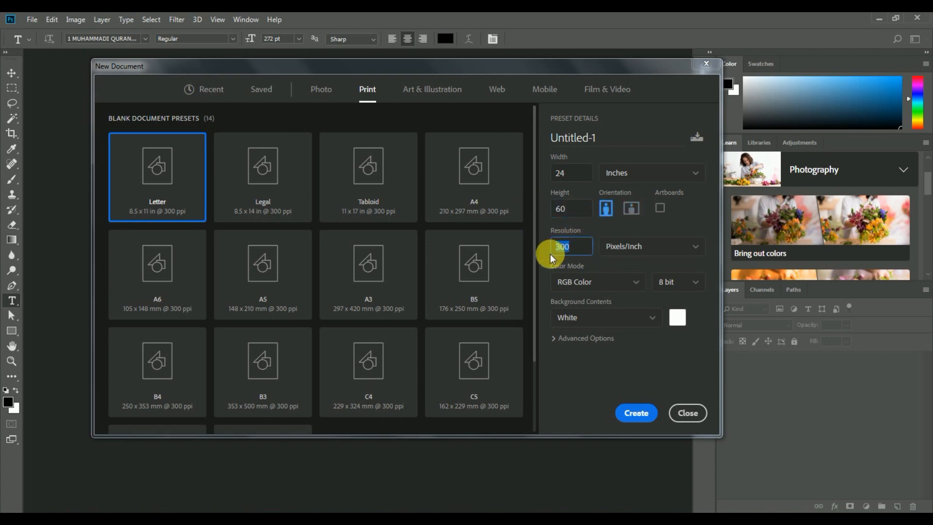
{"action": "type", "text": "60"}
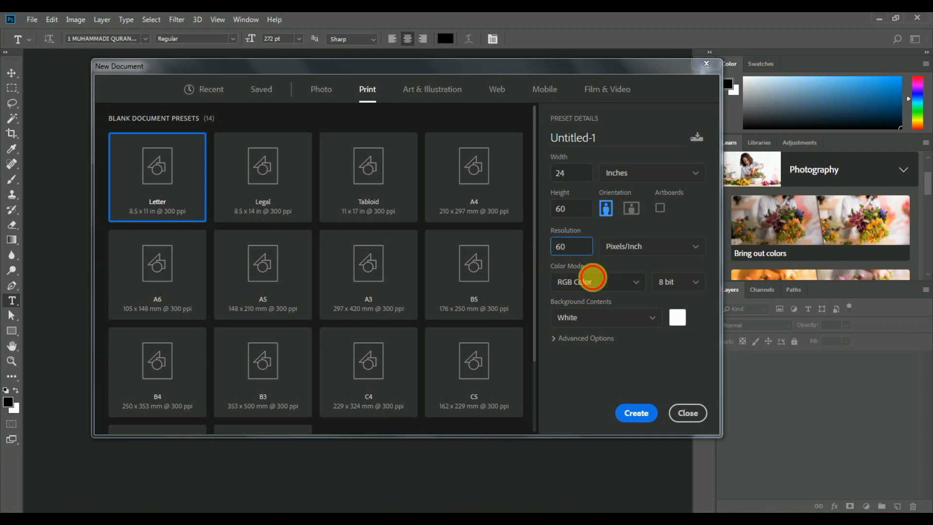
{"action": "left_click", "coordinate": [595, 282]}
{"action": "left_click", "coordinate": [578, 362]}
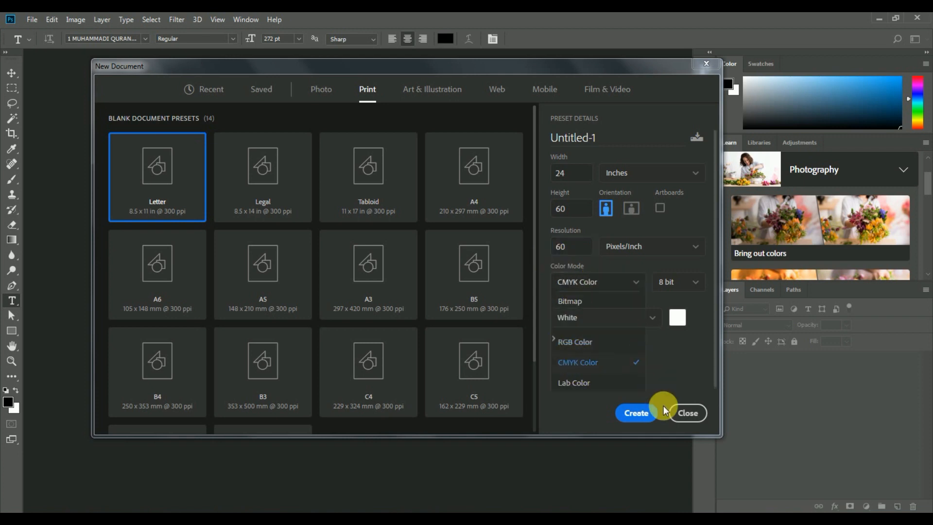
{"action": "left_click", "coordinate": [635, 412]}
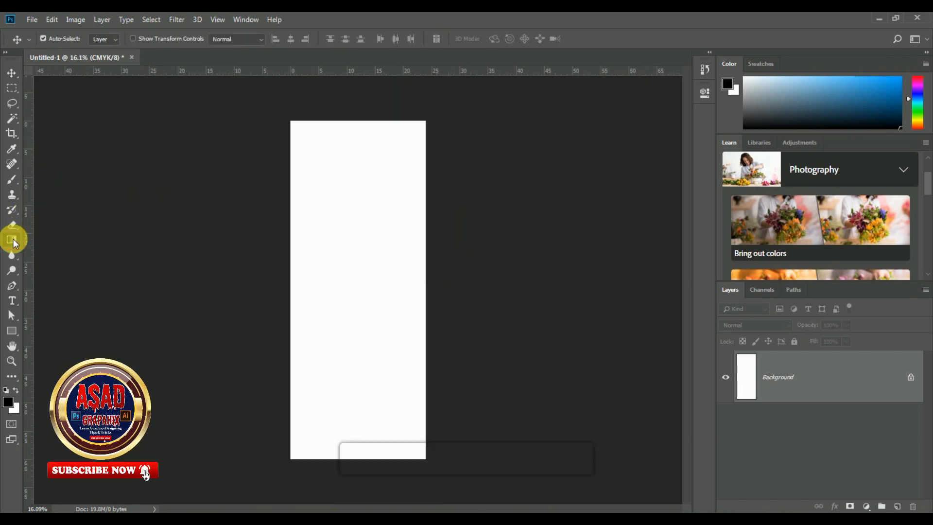
{"action": "left_click", "coordinate": [13, 241]}
{"action": "left_click", "coordinate": [12, 334]}
{"action": "left_click", "coordinate": [65, 331]}
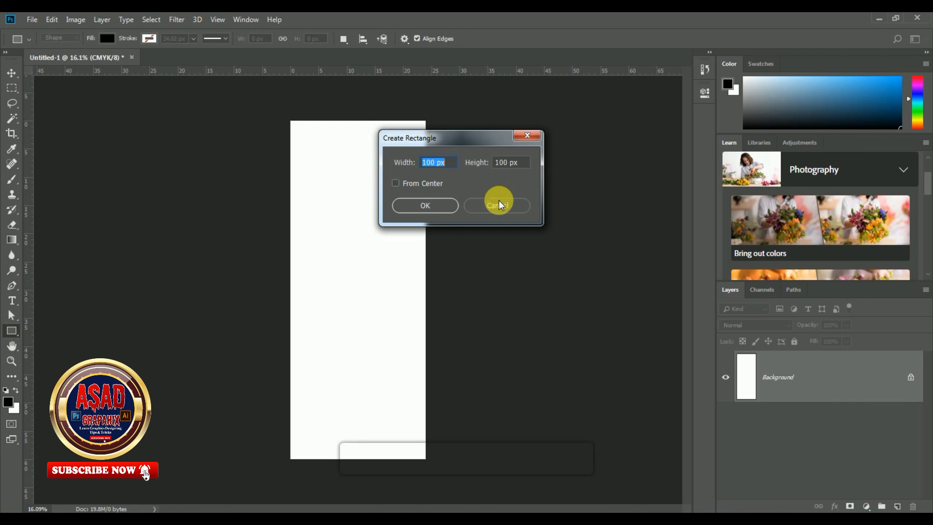
{"action": "left_click", "coordinate": [499, 204]}
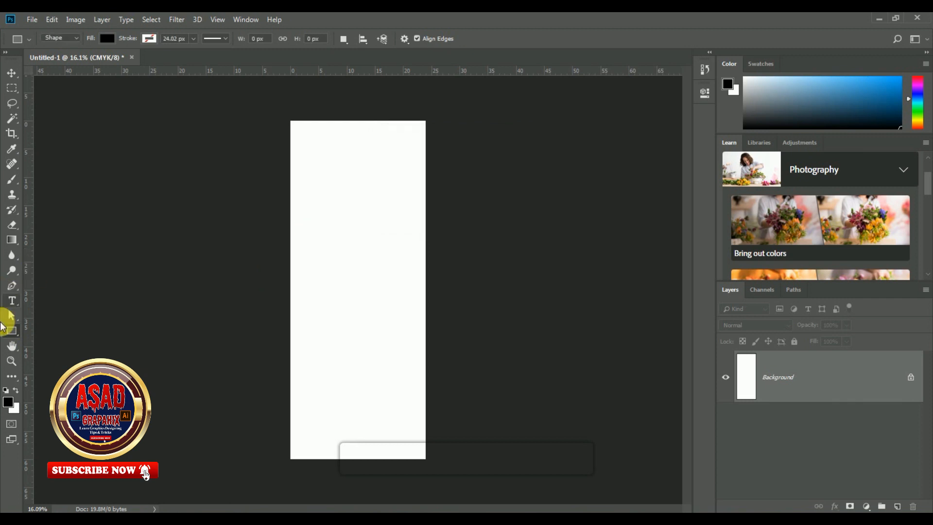
Draw a black rectangle about 2546 px by 1726 px covering the upper part of the canvas with the Rectangle tool
{"action": "left_click", "coordinate": [9, 332]}
{"action": "left_click", "coordinate": [73, 329]}
{"action": "left_click_drag", "start_coordinate": [227, 103], "coordinate": [467, 265]}
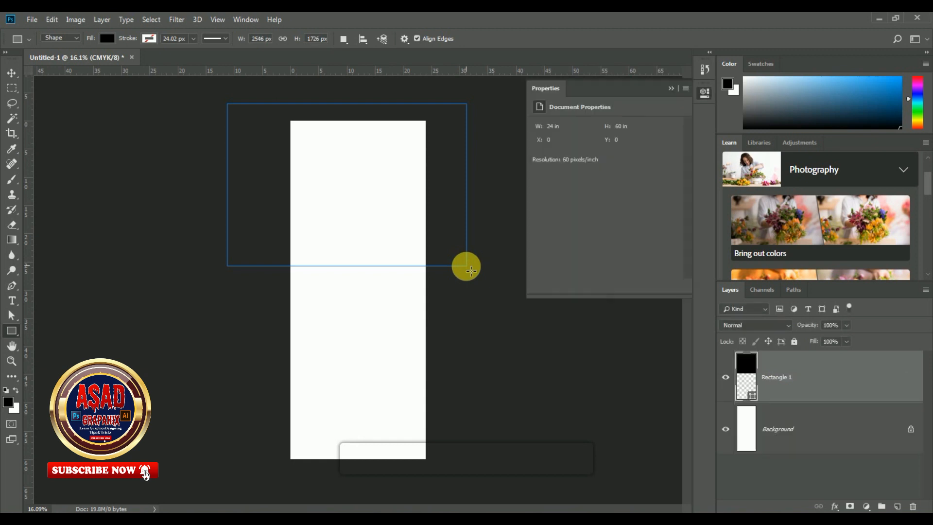
Delete the rectangle's lower-right corner point with the Direct Selection tool, converting the live shape into a regular triangular path
{"action": "left_click", "coordinate": [12, 319]}
{"action": "left_click", "coordinate": [53, 318]}
{"action": "left_click_drag", "start_coordinate": [495, 250], "coordinate": [424, 300]}
{"action": "left_click_drag", "start_coordinate": [469, 268], "coordinate": [360, 175]}
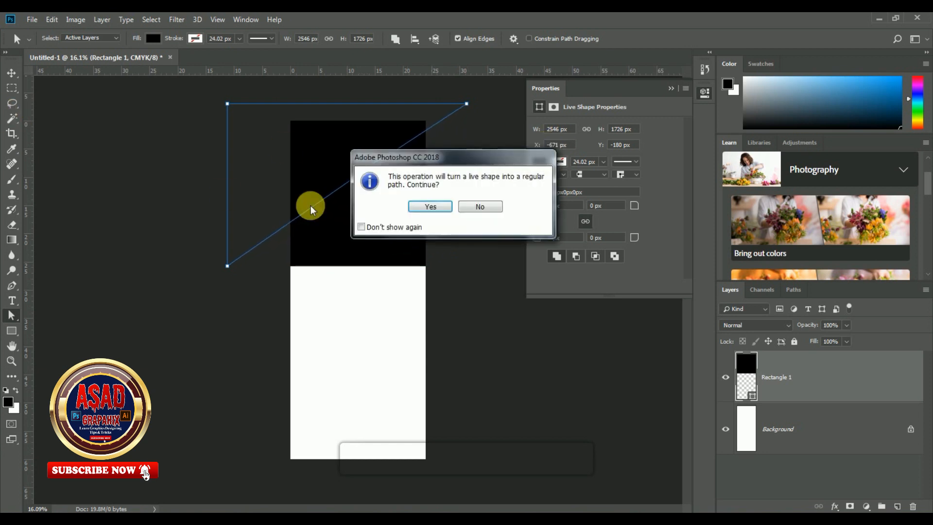
{"action": "left_click", "coordinate": [428, 206]}
Move the black triangle over the canvas's upper-left corner and enlarge it to about 123% with Free Transform
{"action": "left_click", "coordinate": [19, 75]}
{"action": "left_click_drag", "start_coordinate": [267, 162], "coordinate": [336, 182]}
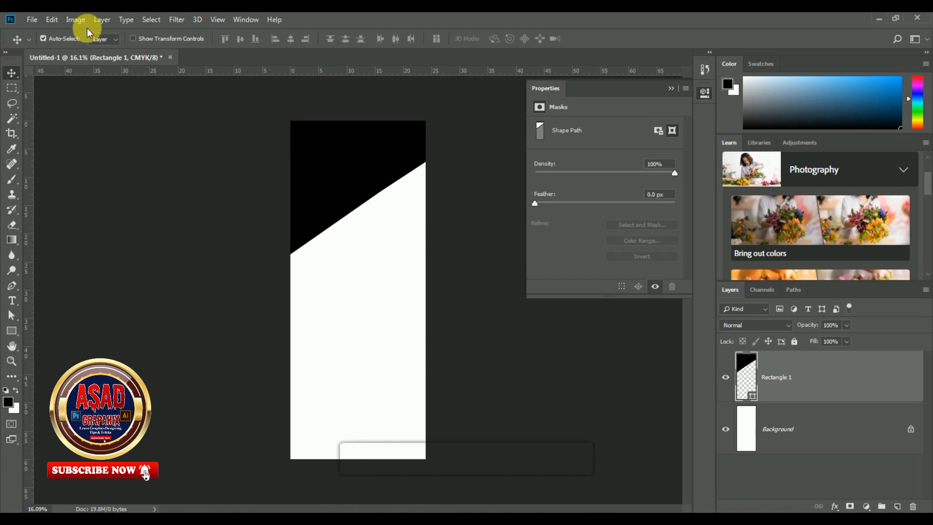
{"action": "left_click", "coordinate": [56, 23]}
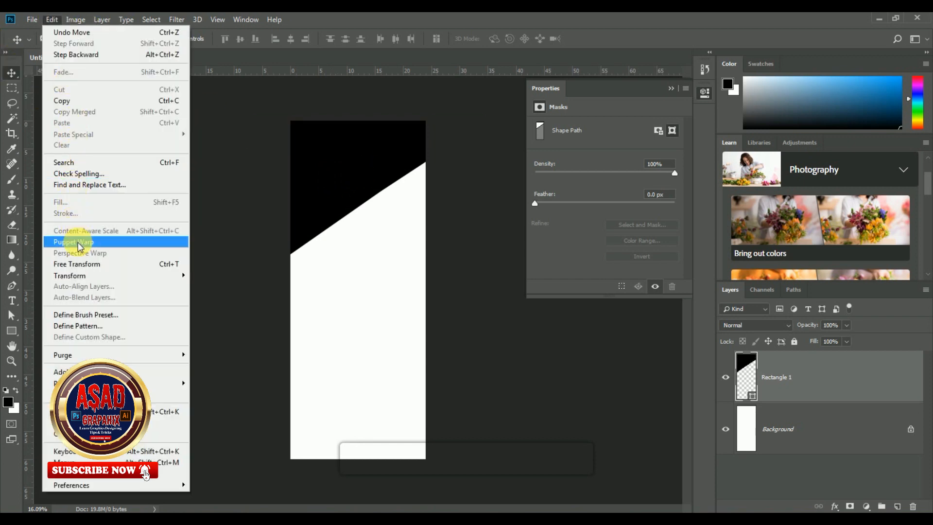
{"action": "left_click", "coordinate": [85, 265]}
{"action": "left_click_drag", "start_coordinate": [501, 122], "coordinate": [516, 103]}
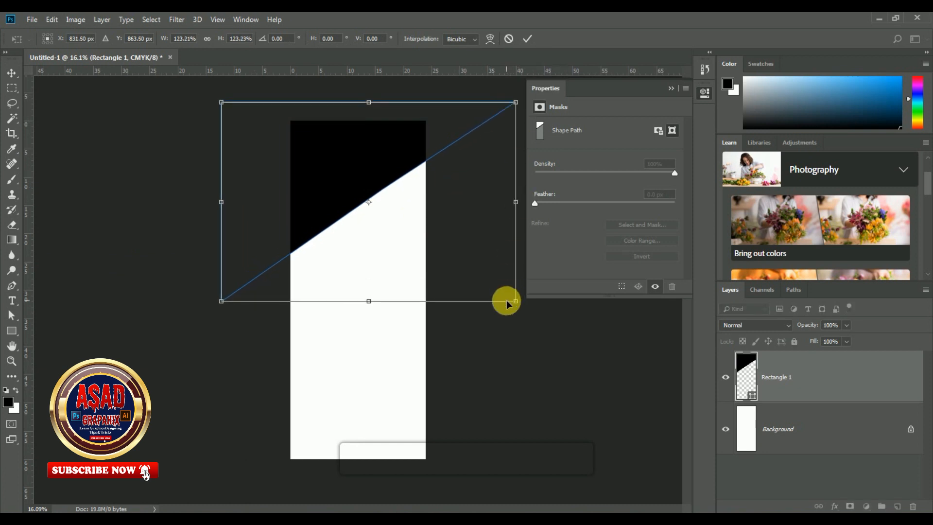
{"action": "key", "text": "Return"}
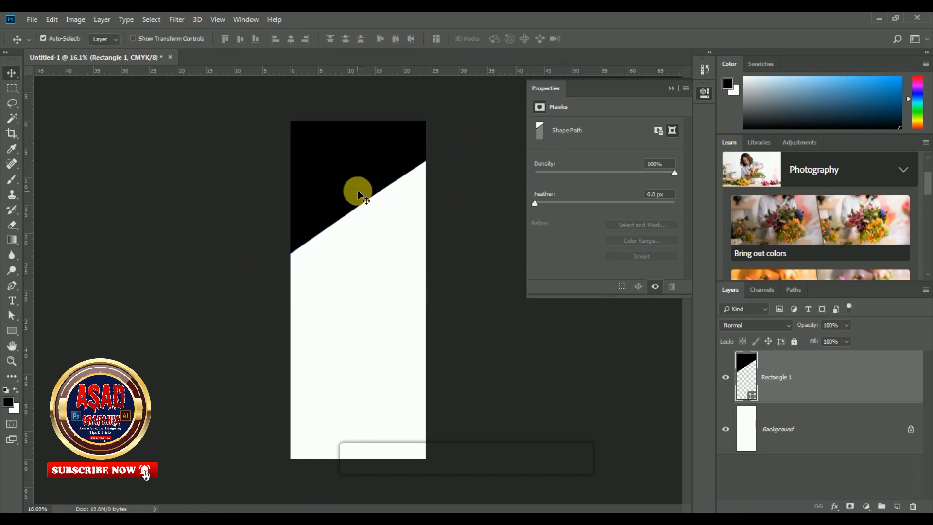
{"action": "right_click", "coordinate": [789, 384]}
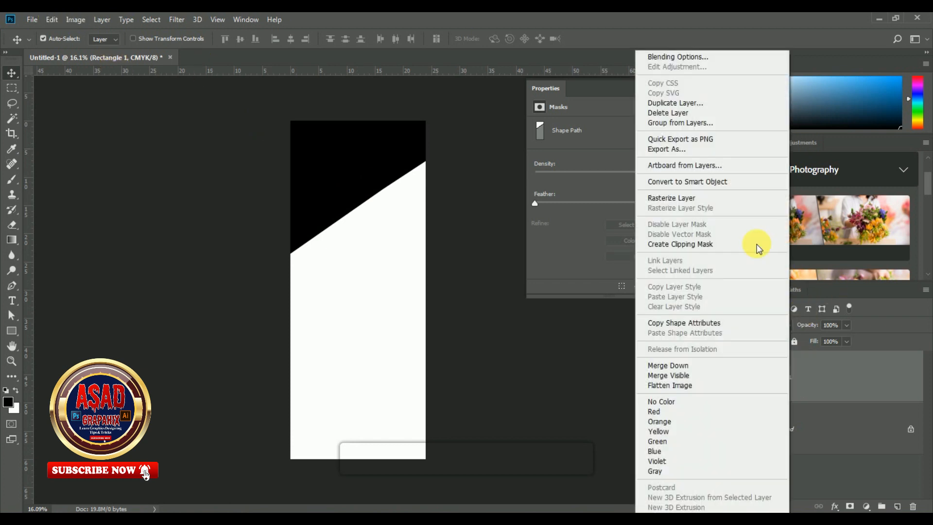
{"action": "left_click", "coordinate": [329, 142]}
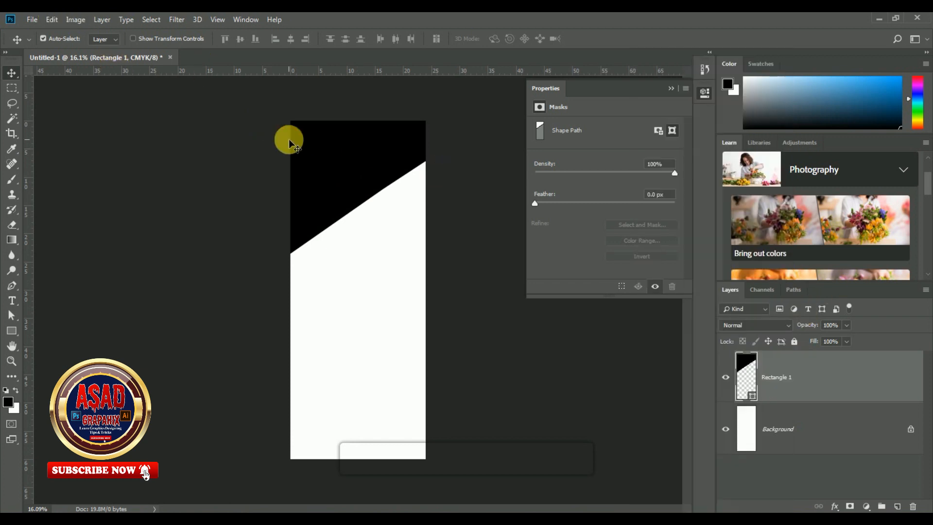
{"action": "left_click_drag", "start_coordinate": [752, 370], "coordinate": [389, 468]}
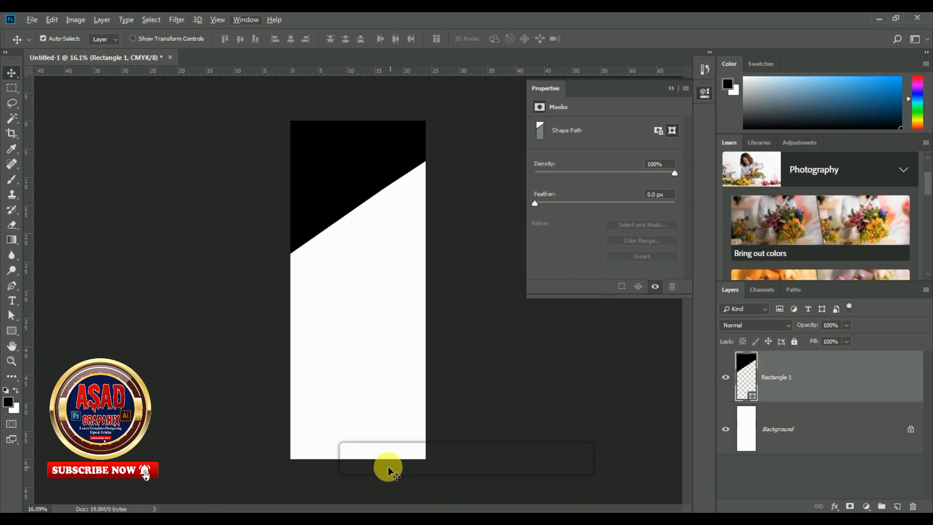
{"action": "mouse_move", "coordinate": [375, 460]}
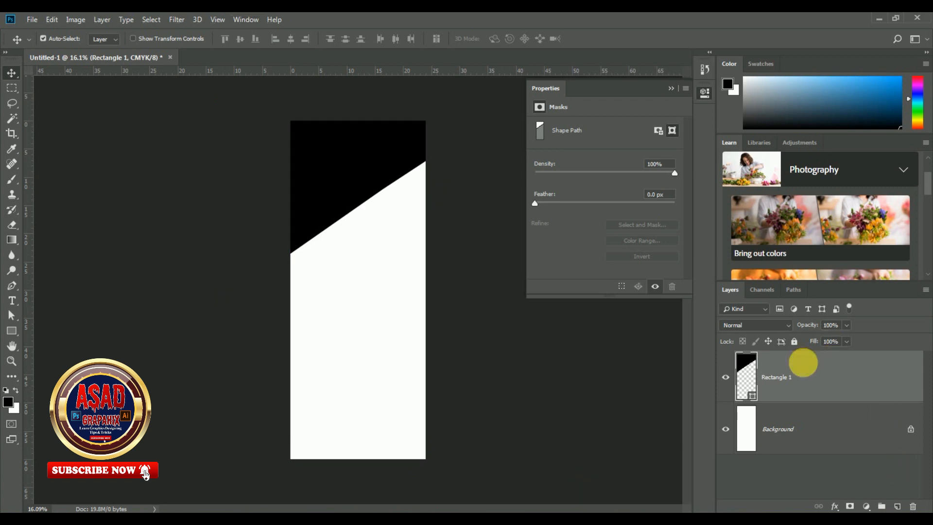
Duplicate the triangle layer and move the copy down to the lower part of the canvas
{"action": "right_click", "coordinate": [803, 362]}
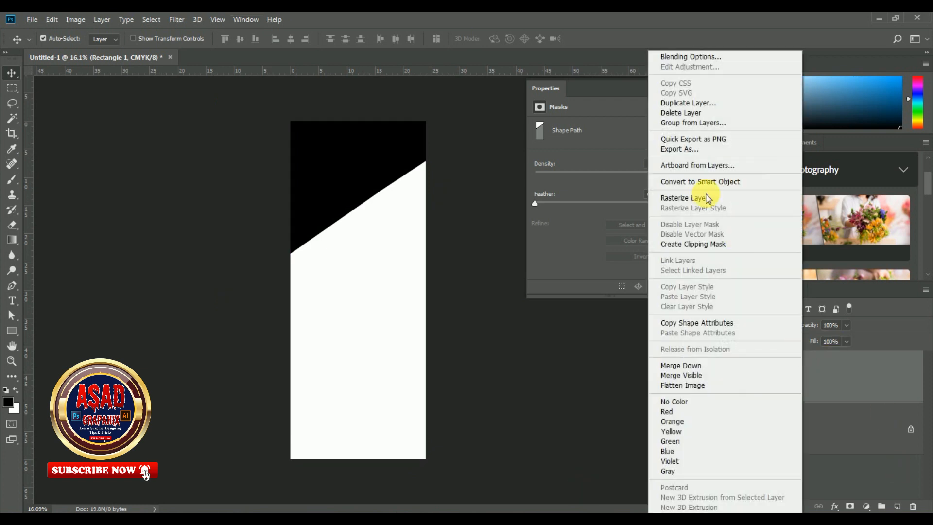
{"action": "left_click", "coordinate": [676, 99]}
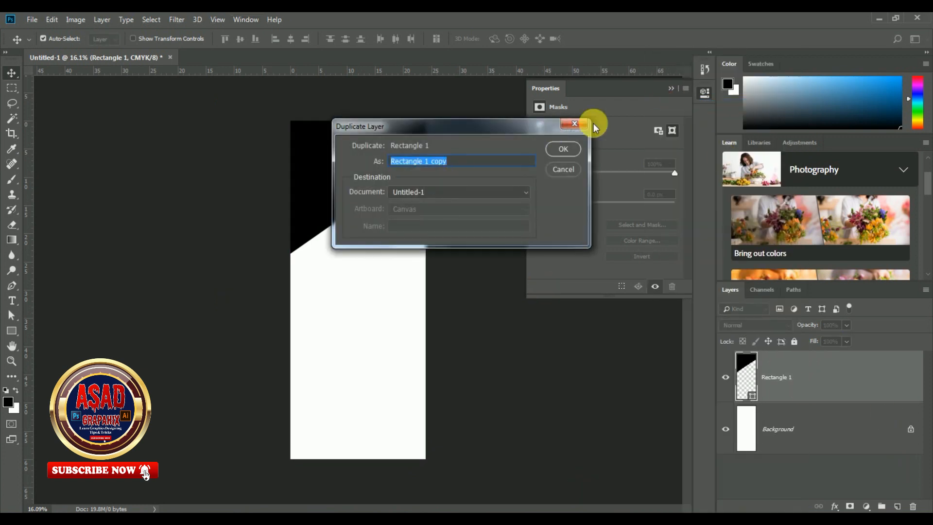
{"action": "left_click", "coordinate": [561, 150]}
{"action": "left_click_drag", "start_coordinate": [344, 173], "coordinate": [386, 389]}
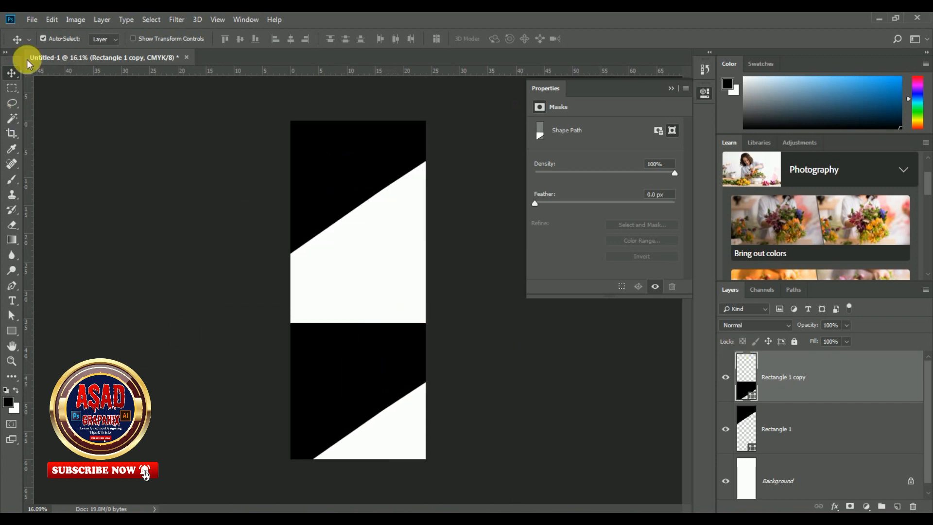
Flip the lower triangle vertically with Free Transform and shift it up to fill the canvas's lower-left corner
{"action": "left_click", "coordinate": [52, 19]}
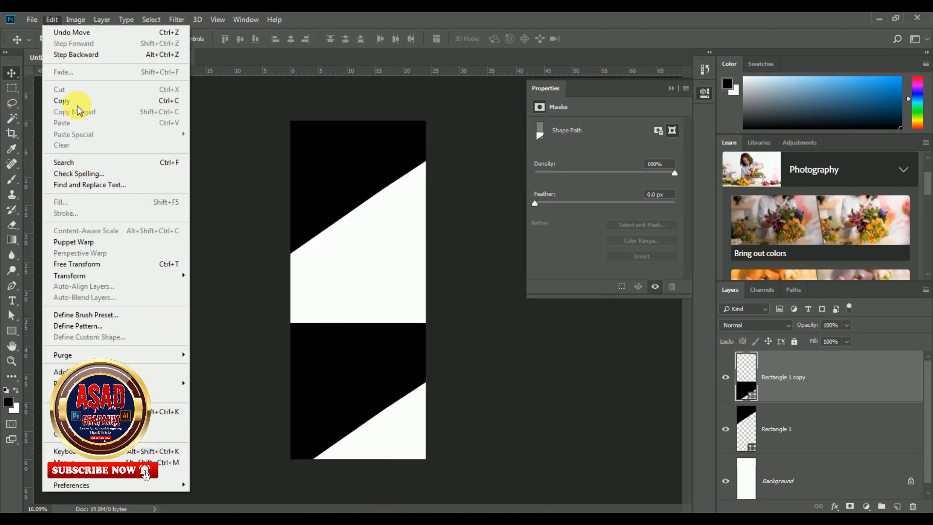
{"action": "left_click", "coordinate": [83, 264]}
{"action": "right_click", "coordinate": [396, 350]}
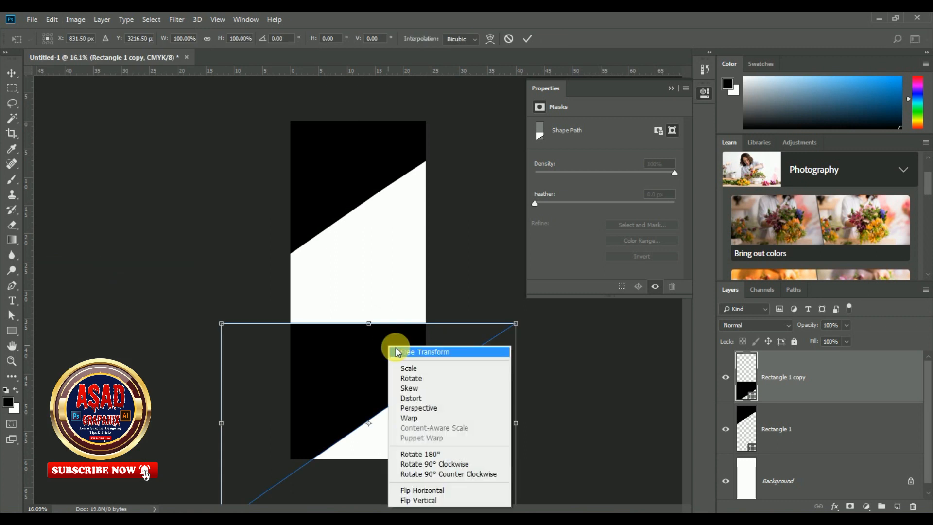
{"action": "left_click", "coordinate": [419, 500]}
{"action": "left_click_drag", "start_coordinate": [324, 393], "coordinate": [328, 371]}
{"action": "key", "text": "Return"}
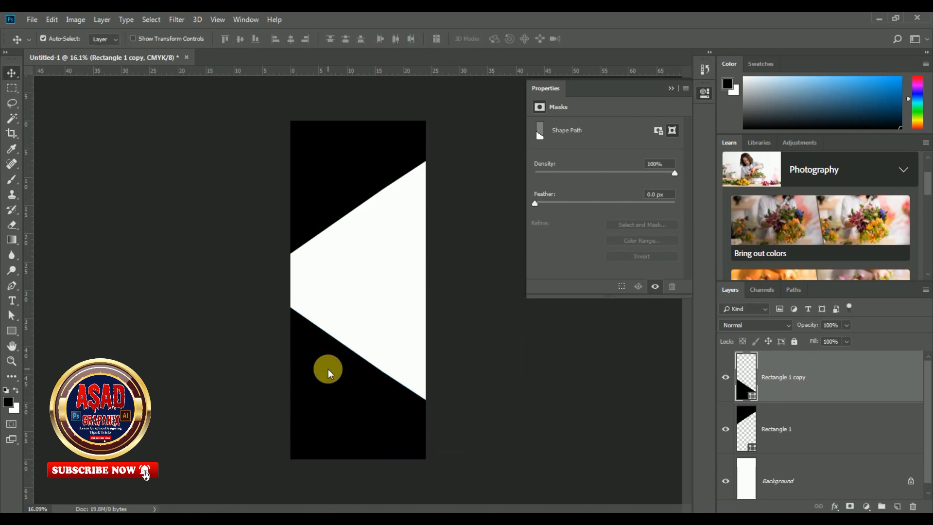
Select the upper triangle and duplicate its layer, keeping the default copy name
{"action": "left_click", "coordinate": [239, 179]}
{"action": "left_click", "coordinate": [340, 346]}
{"action": "left_click", "coordinate": [361, 107]}
{"action": "left_click", "coordinate": [364, 144]}
{"action": "right_click", "coordinate": [364, 144]}
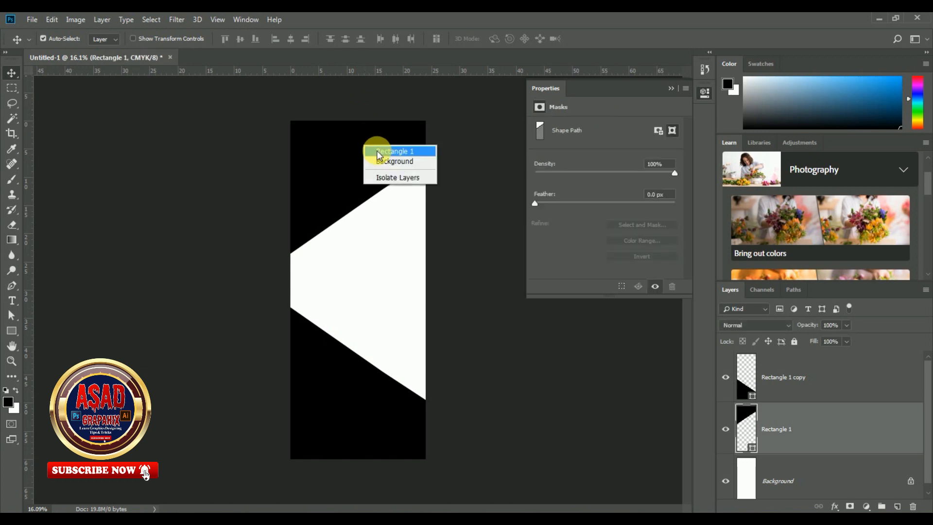
{"action": "right_click", "coordinate": [821, 412]}
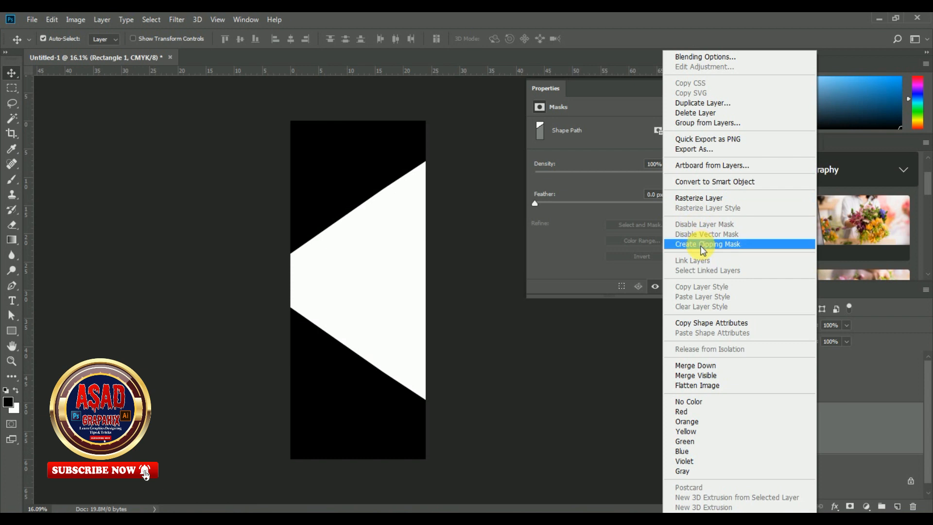
{"action": "left_click", "coordinate": [707, 103]}
{"action": "left_click", "coordinate": [562, 149]}
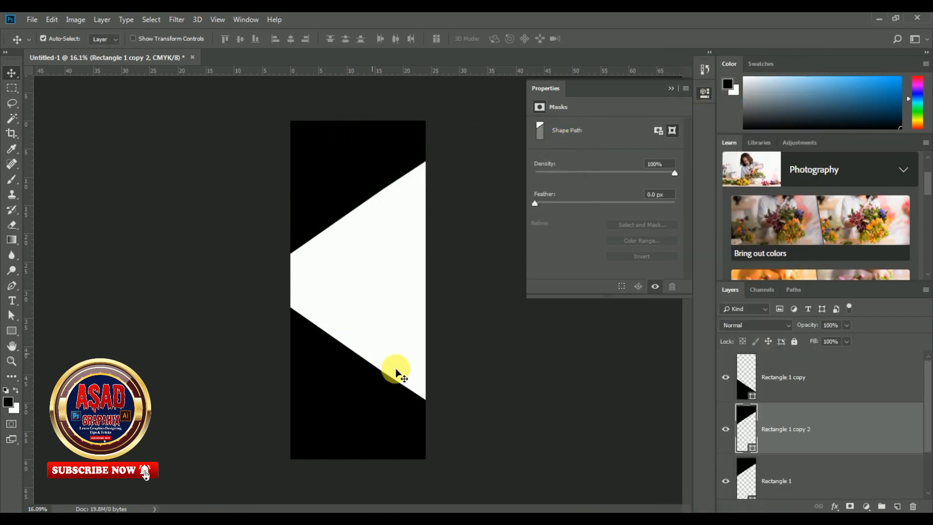
Shift the lower triangle slightly upward and move the new copy of the upper triangle down and right over the canvas's middle
{"action": "left_click_drag", "start_coordinate": [379, 395], "coordinate": [402, 400]}
{"action": "left_click_drag", "start_coordinate": [348, 194], "coordinate": [369, 188]}
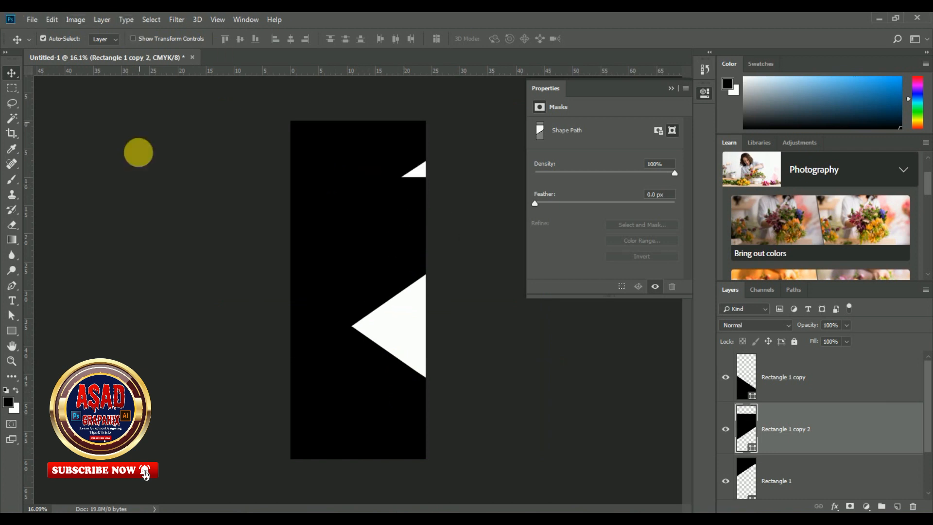
{"action": "left_click_drag", "start_coordinate": [389, 257], "coordinate": [422, 287]}
Rotate the new triangle copy to about -40° with Free Transform and place it with its corner pointing at the canvas's left edge
{"action": "left_click", "coordinate": [53, 20]}
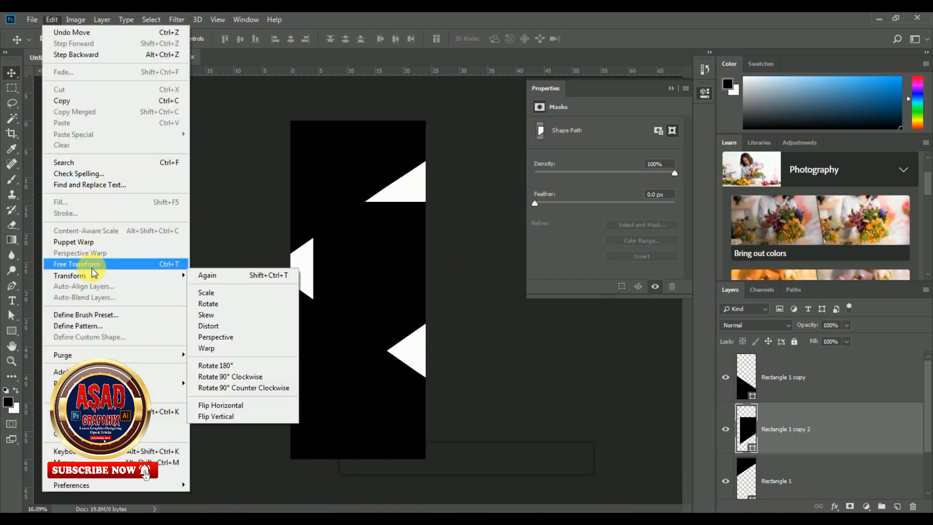
{"action": "left_click", "coordinate": [91, 267]}
{"action": "left_click_drag", "start_coordinate": [292, 284], "coordinate": [373, 425]}
{"action": "left_click_drag", "start_coordinate": [387, 355], "coordinate": [399, 321]}
{"action": "left_click_drag", "start_coordinate": [581, 344], "coordinate": [548, 396]}
{"action": "mouse_move", "coordinate": [511, 338]}
{"action": "left_mouse_down"}
{"action": "mouse_move", "coordinate": [524, 333]}
{"action": "mouse_move", "coordinate": [519, 322]}
{"action": "left_mouse_up"}
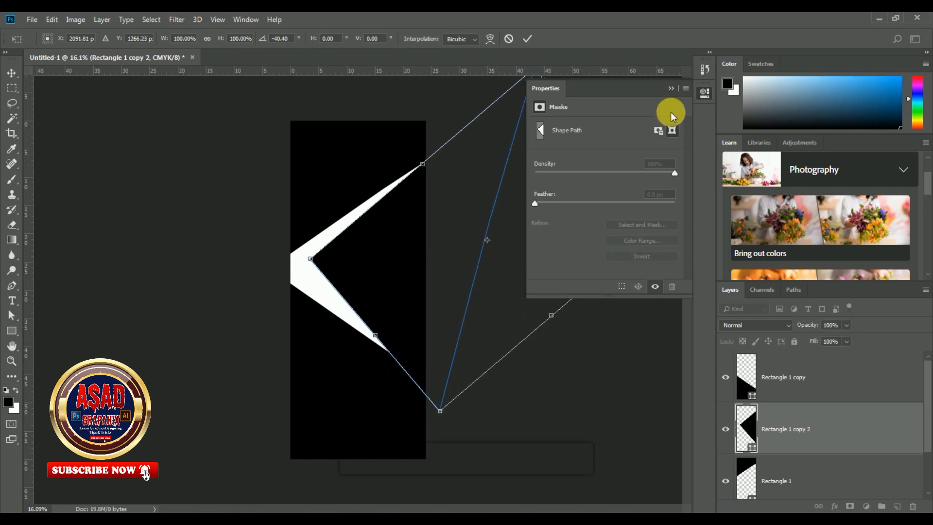
Scale the middle triangle down to about 67% and rotate it to about -49° with its corner pointing at the canvas's left edge
{"action": "left_click", "coordinate": [671, 89]}
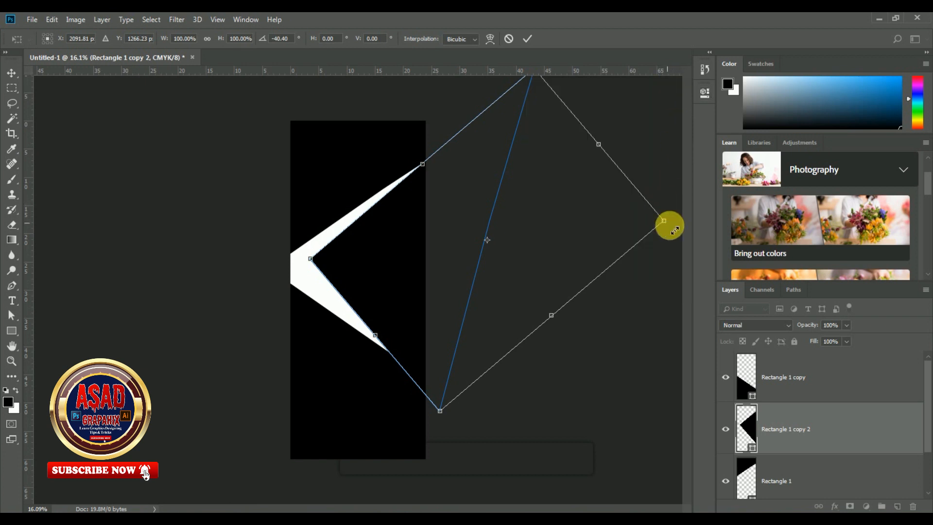
{"action": "left_click_drag", "start_coordinate": [671, 229], "coordinate": [604, 225]}
{"action": "left_click_drag", "start_coordinate": [546, 221], "coordinate": [492, 231]}
{"action": "left_click_drag", "start_coordinate": [575, 242], "coordinate": [583, 223]}
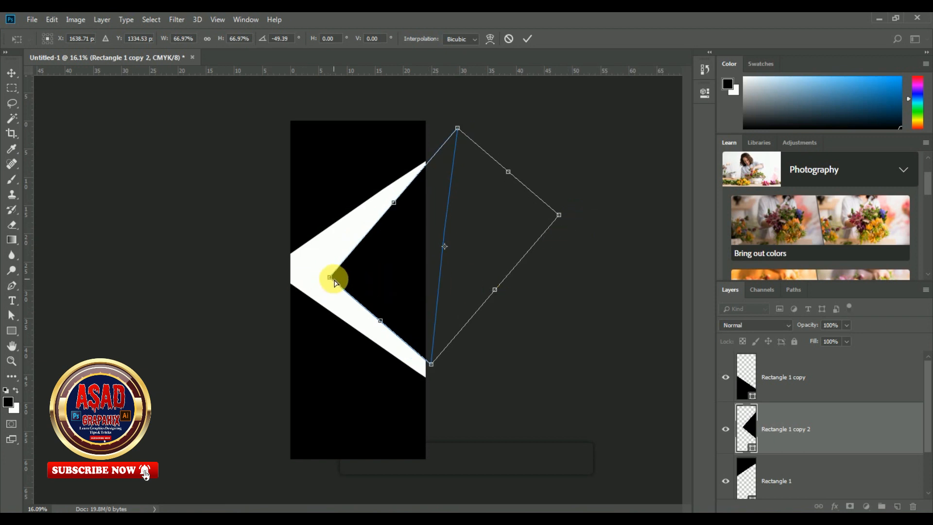
Distort the middle triangle by moving its left corner close to the canvas's left edge and its lower corner down along the right edge
{"action": "left_click_drag", "start_coordinate": [317, 278], "coordinate": [293, 270]}
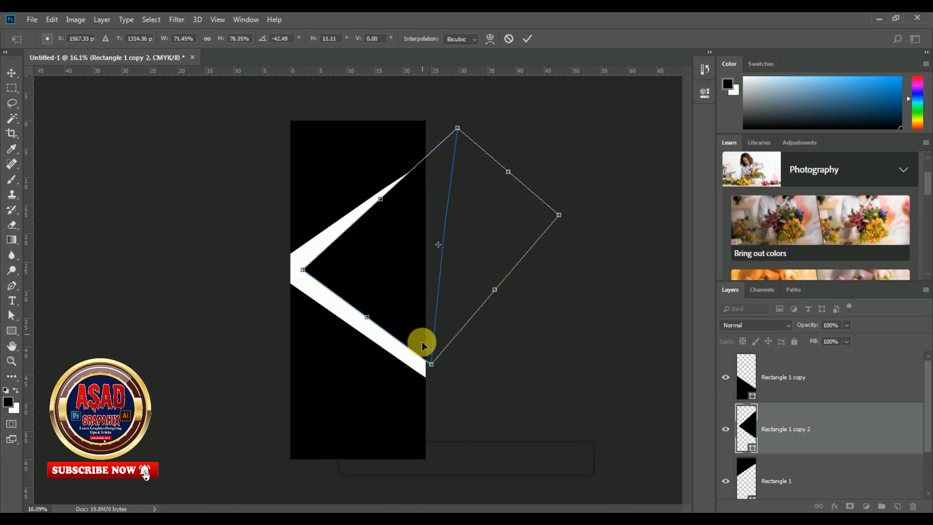
{"action": "left_click_drag", "start_coordinate": [432, 370], "coordinate": [427, 383]}
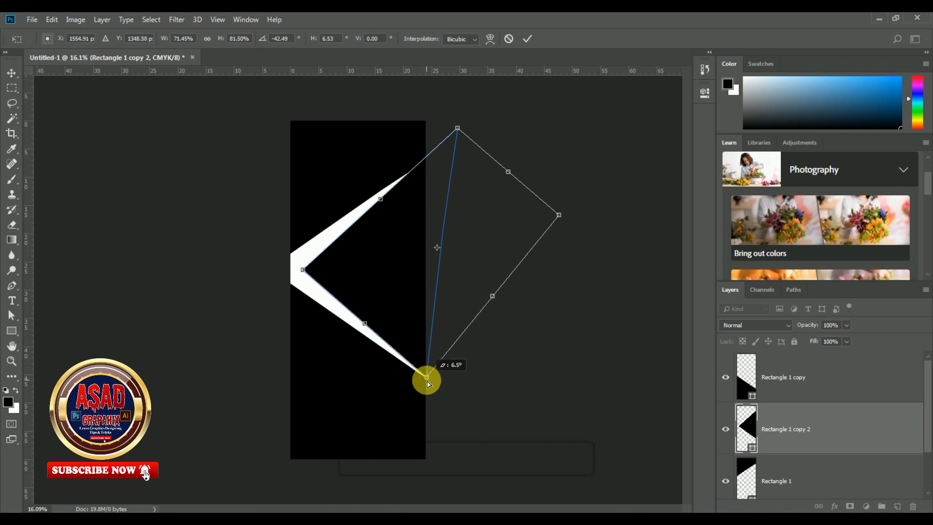
{"action": "left_click_drag", "start_coordinate": [303, 268], "coordinate": [296, 268]}
{"action": "left_click_drag", "start_coordinate": [426, 377], "coordinate": [427, 386]}
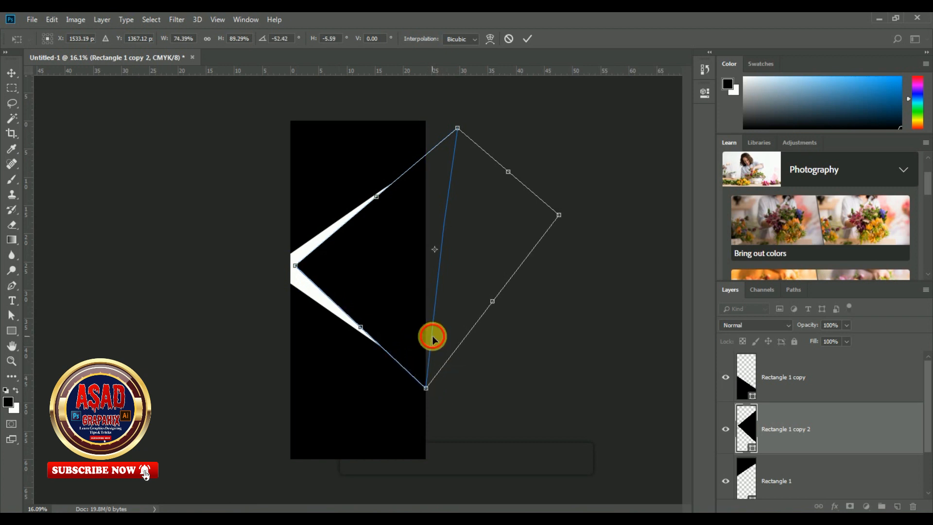
{"action": "key", "text": "Return"}
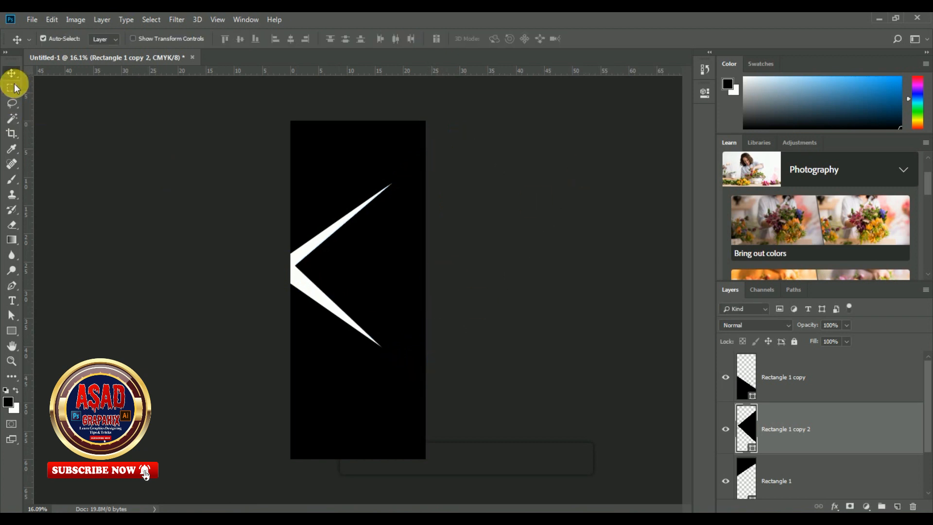
Change the upper triangle's shape fill to bright red from the recently used colors
{"action": "left_click", "coordinate": [323, 201]}
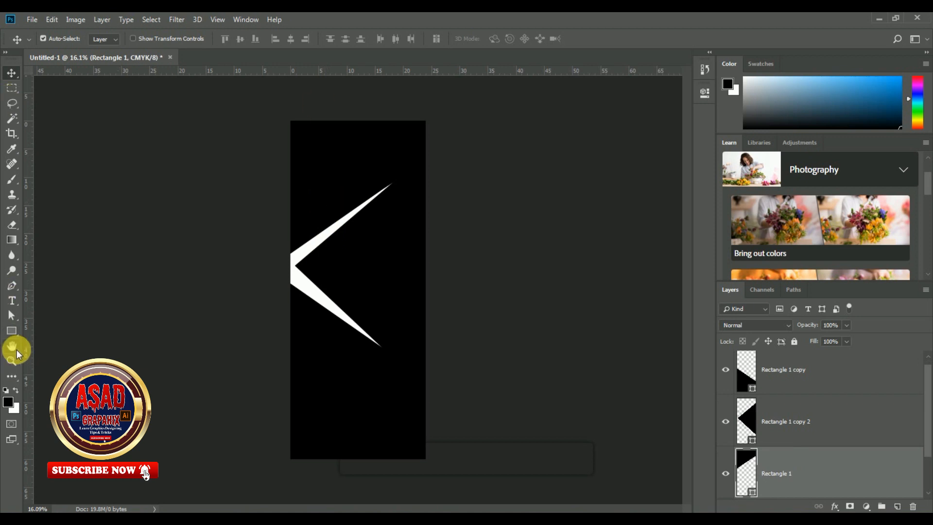
{"action": "left_click", "coordinate": [12, 332]}
{"action": "left_click", "coordinate": [106, 38]}
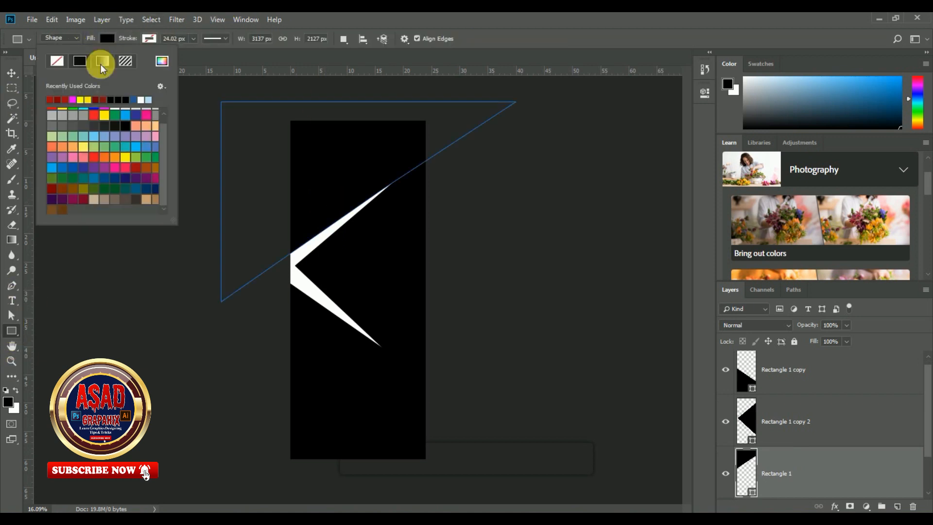
{"action": "left_click", "coordinate": [51, 100]}
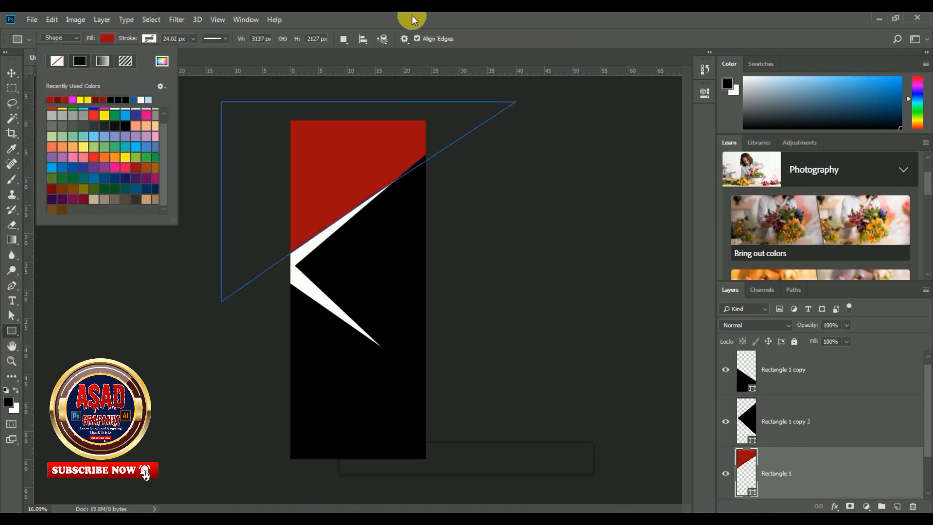
{"action": "left_click", "coordinate": [411, 19]}
Change the middle triangle's shape fill to a darker red from the recently used colors
{"action": "left_click", "coordinate": [12, 73]}
{"action": "left_click", "coordinate": [354, 319]}
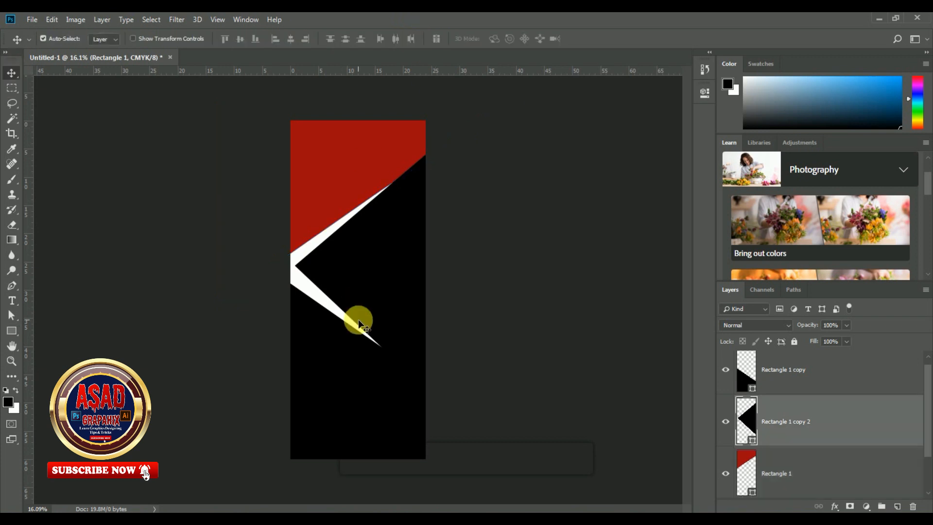
{"action": "left_click", "coordinate": [24, 322]}
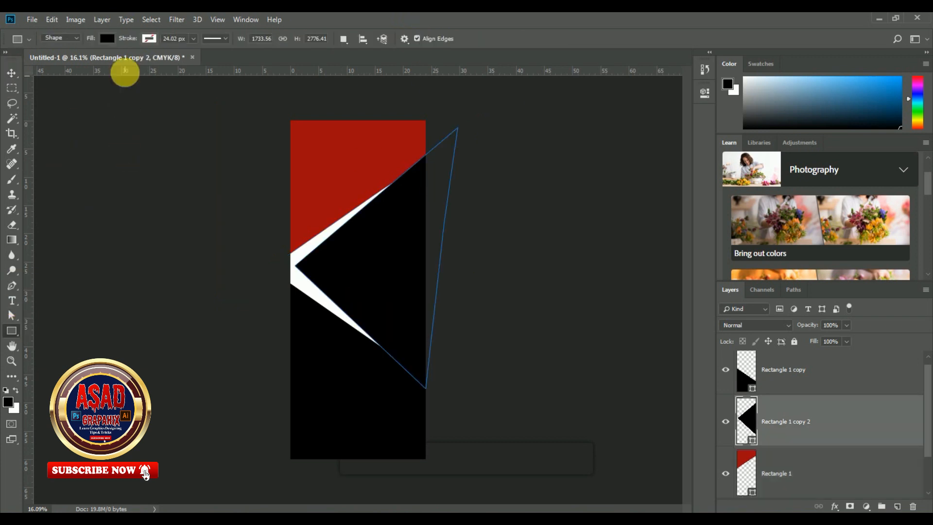
{"action": "left_click", "coordinate": [103, 38]}
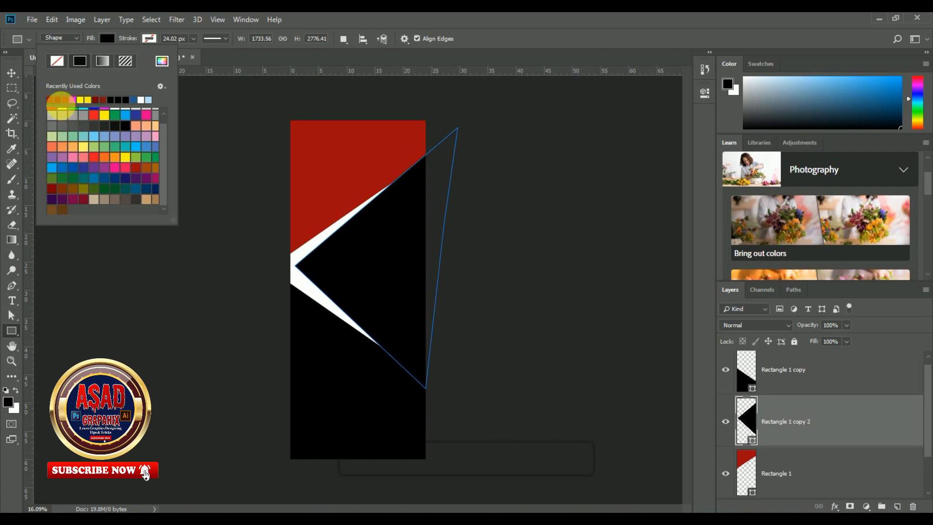
{"action": "left_click", "coordinate": [59, 101]}
{"action": "left_click", "coordinate": [397, 16]}
{"action": "left_click", "coordinate": [359, 358]}
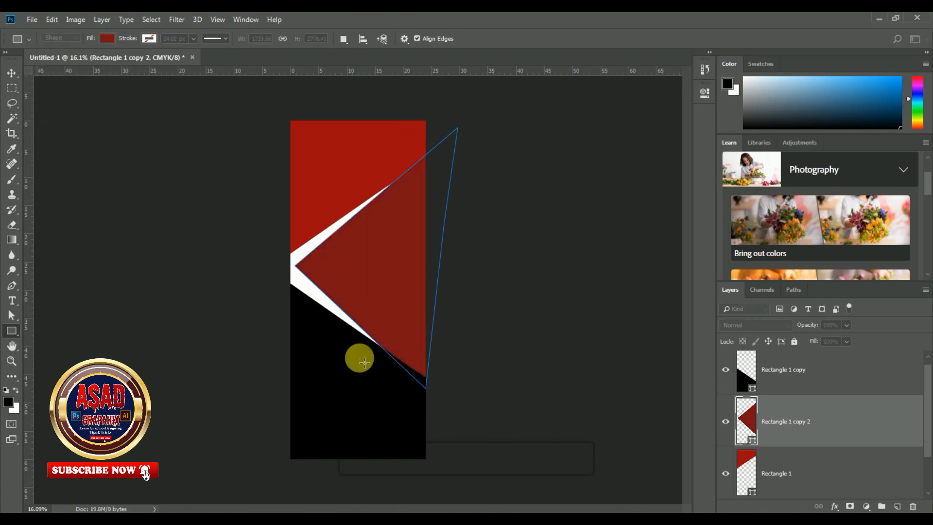
{"action": "left_click", "coordinate": [515, 209]}
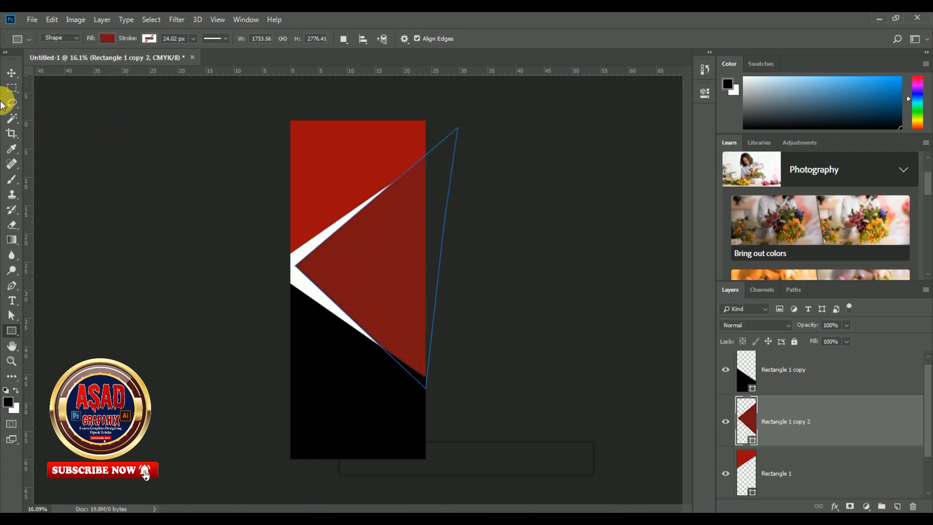
Fill the lower triangle with the same bright red as the upper triangle
{"action": "left_click", "coordinate": [14, 73]}
{"action": "left_click", "coordinate": [372, 416]}
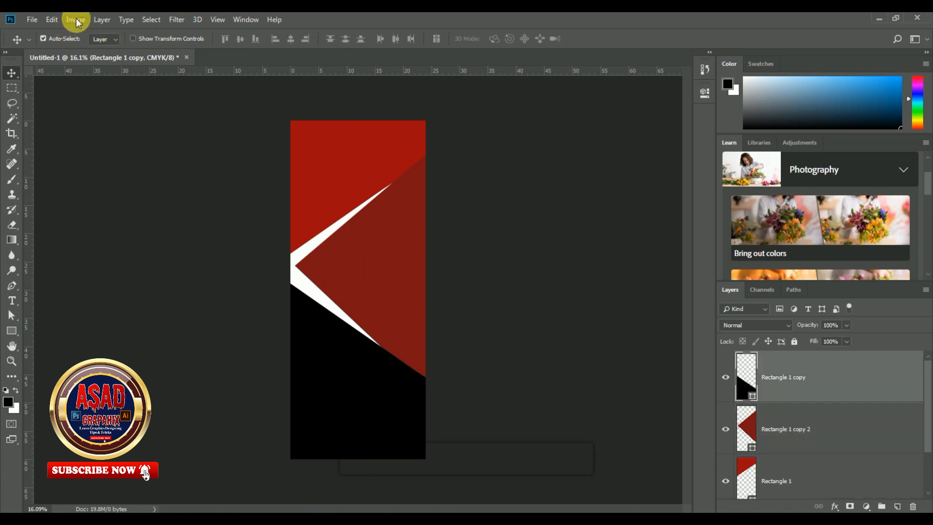
{"action": "left_click", "coordinate": [12, 330]}
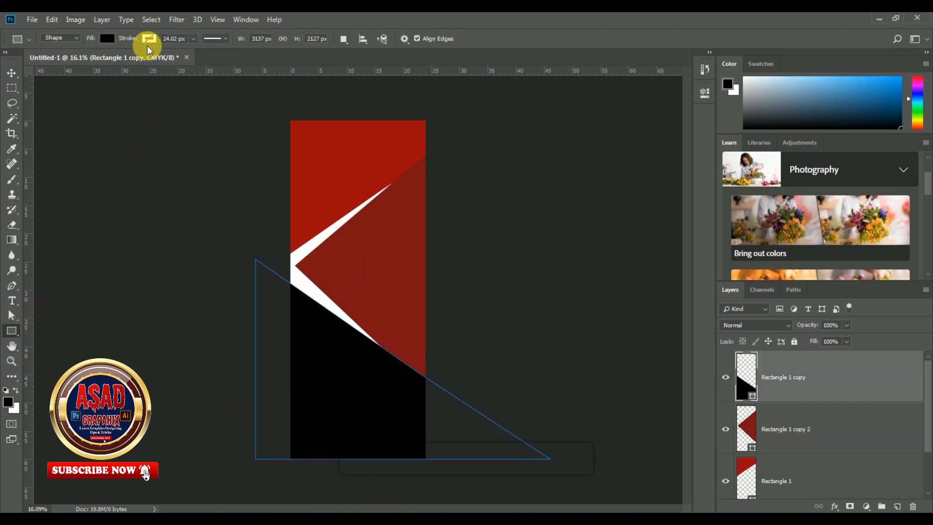
{"action": "left_click", "coordinate": [108, 37]}
{"action": "left_click", "coordinate": [65, 101]}
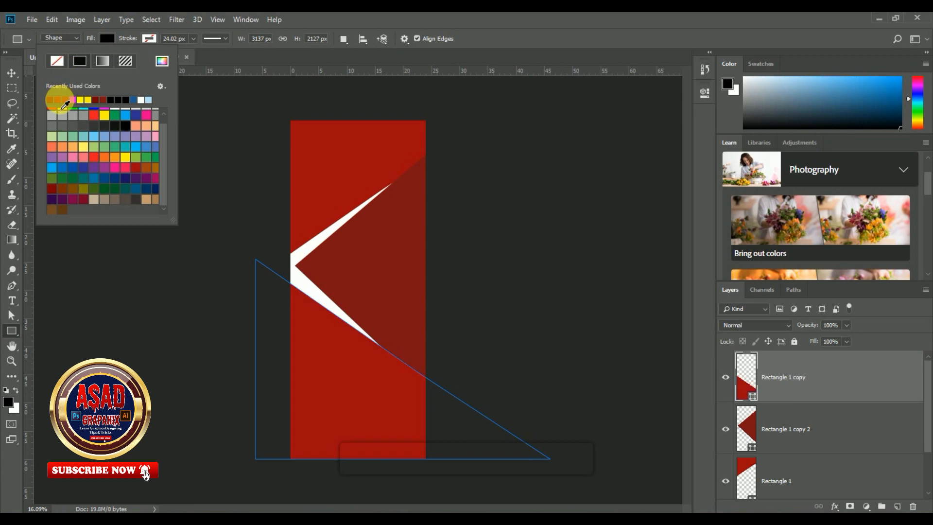
{"action": "left_click", "coordinate": [419, 19]}
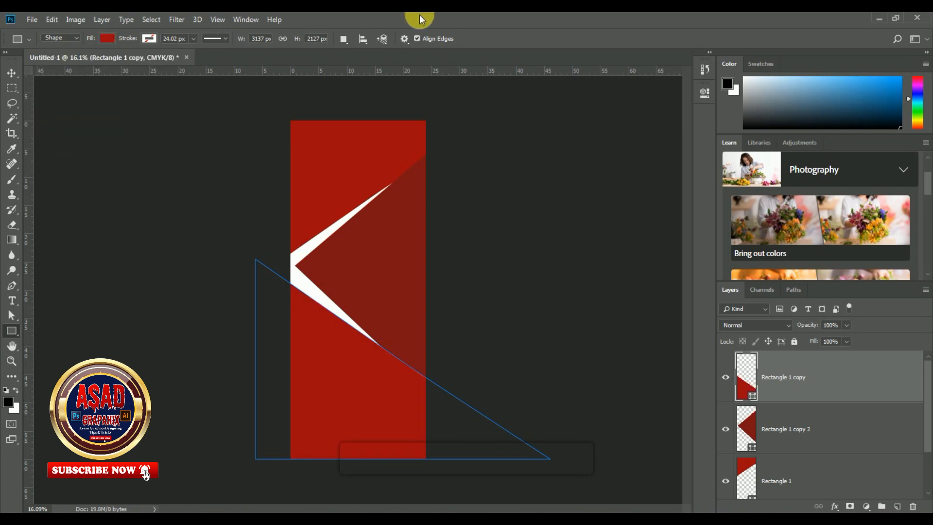
Move the lower triangle down to widen the white gap above it, and shift the middle triangle slightly down
{"action": "left_click", "coordinate": [9, 73]}
{"action": "left_click_drag", "start_coordinate": [422, 377], "coordinate": [421, 405]}
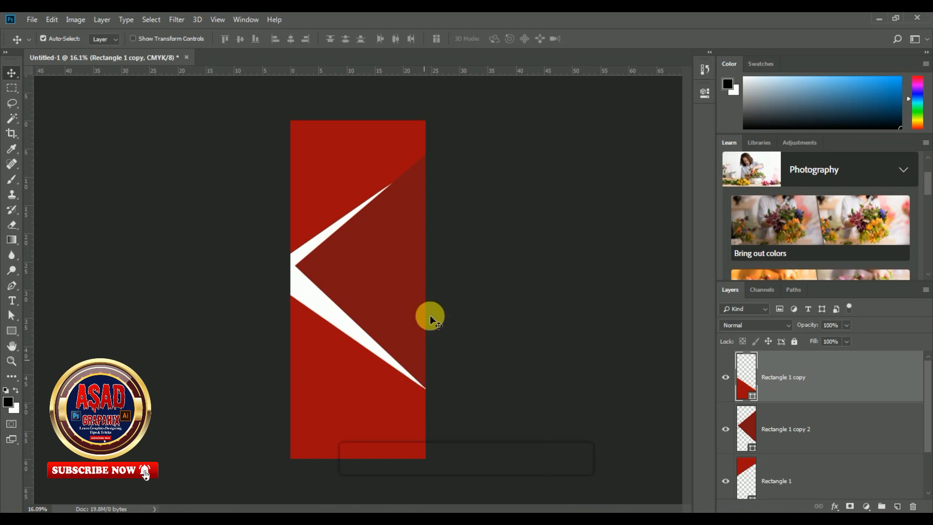
{"action": "left_click_drag", "start_coordinate": [419, 298], "coordinate": [423, 298]}
Place the A380_4-08_StripAd_1_LR image as an embedded layer directly above the upper triangle
{"action": "left_click", "coordinate": [389, 144]}
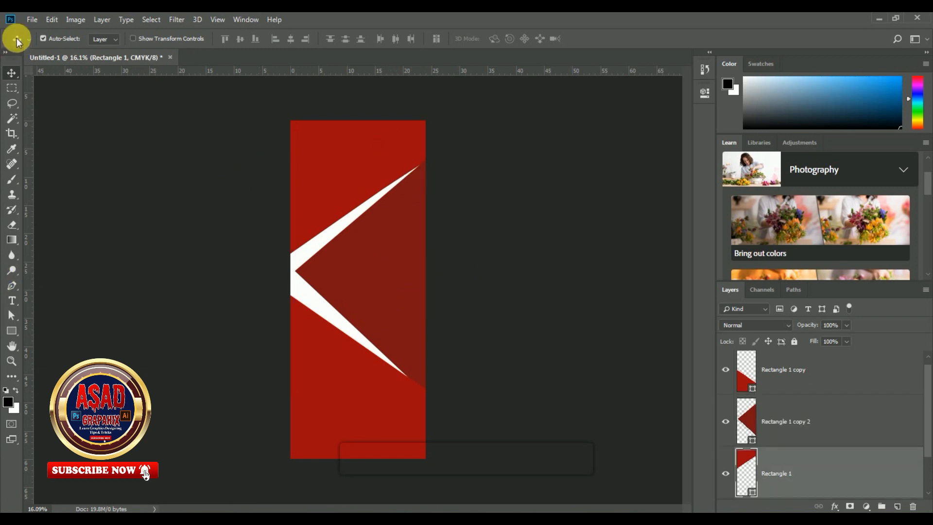
{"action": "left_click", "coordinate": [31, 21]}
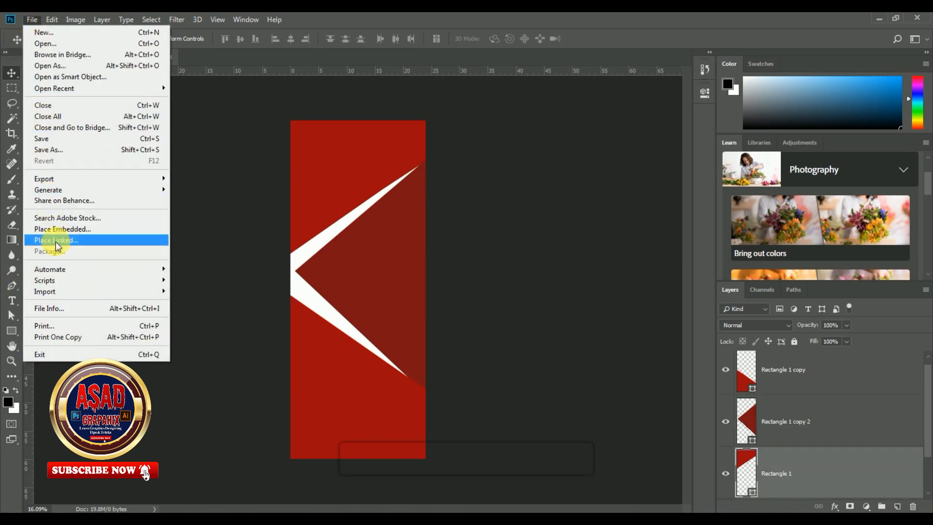
{"action": "left_click", "coordinate": [81, 229]}
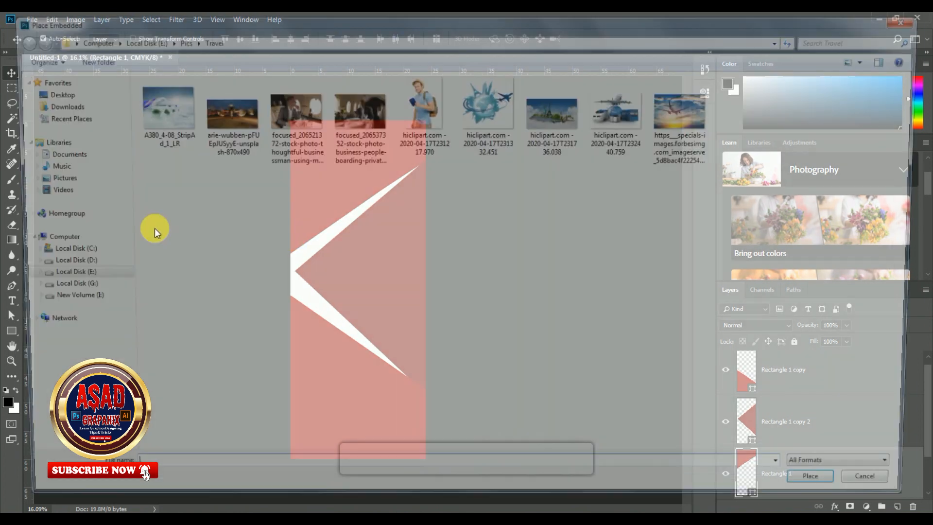
{"action": "left_click", "coordinate": [355, 126]}
{"action": "left_click", "coordinate": [146, 106]}
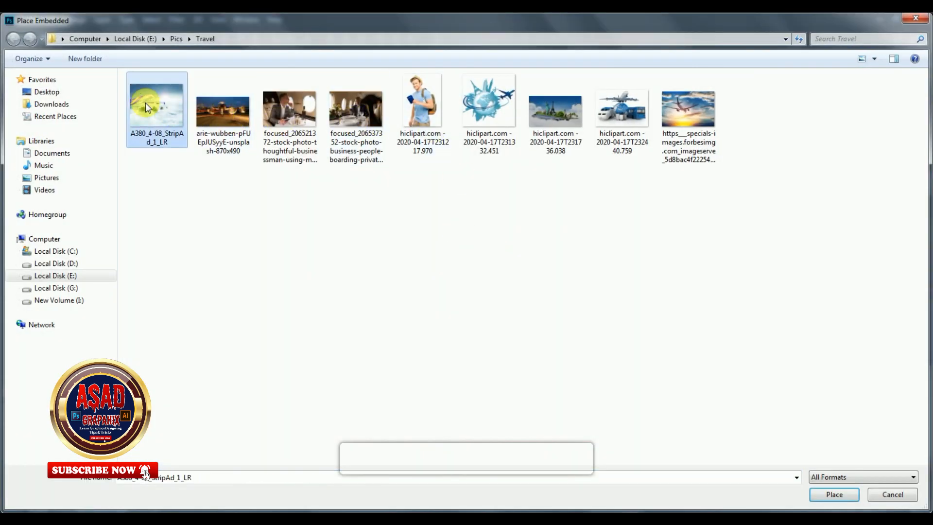
{"action": "left_click", "coordinate": [822, 499]}
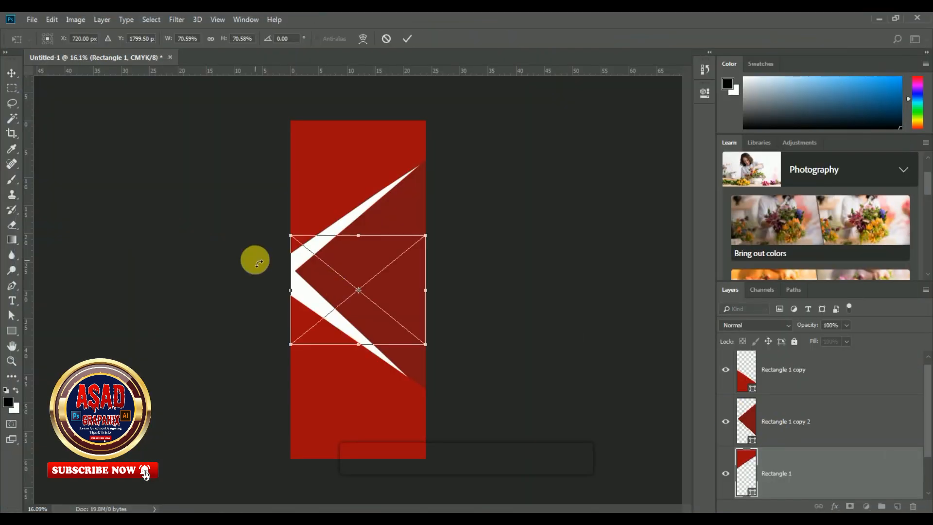
Enlarge the airplane image to about 141% and move it up to cover the canvas's upper part
{"action": "left_click_drag", "start_coordinate": [425, 235], "coordinate": [494, 185]}
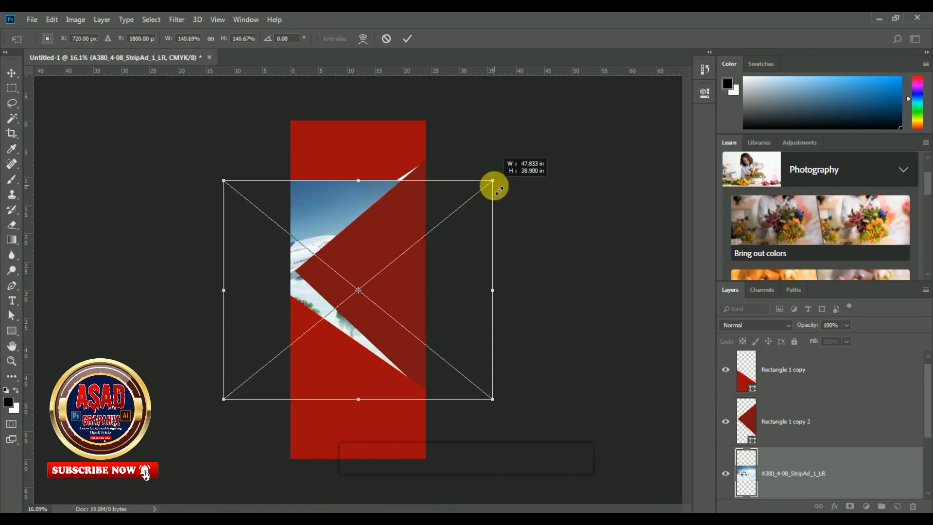
{"action": "left_click_drag", "start_coordinate": [428, 191], "coordinate": [427, 160]}
{"action": "key", "text": "Return"}
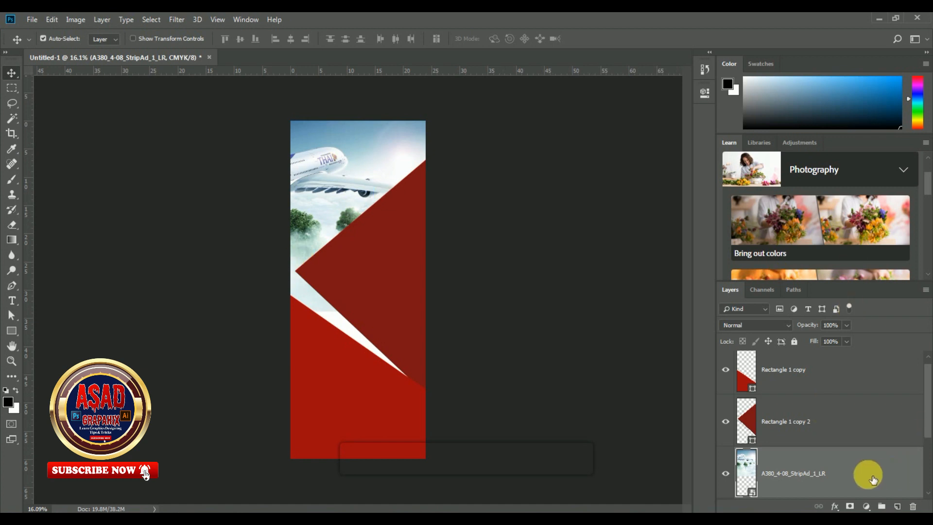
Clip the airplane image to the upper triangle with a clipping mask
{"action": "scroll", "coordinate": [833, 445], "scroll_direction": "down", "scroll_amount": 2}
{"action": "right_click", "coordinate": [851, 384]}
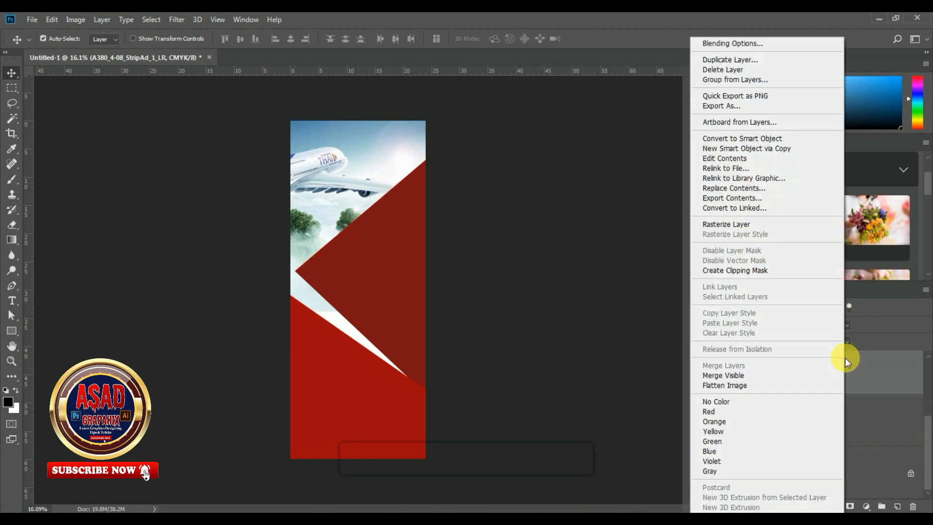
{"action": "left_click", "coordinate": [872, 385]}
{"action": "right_click", "coordinate": [873, 384]}
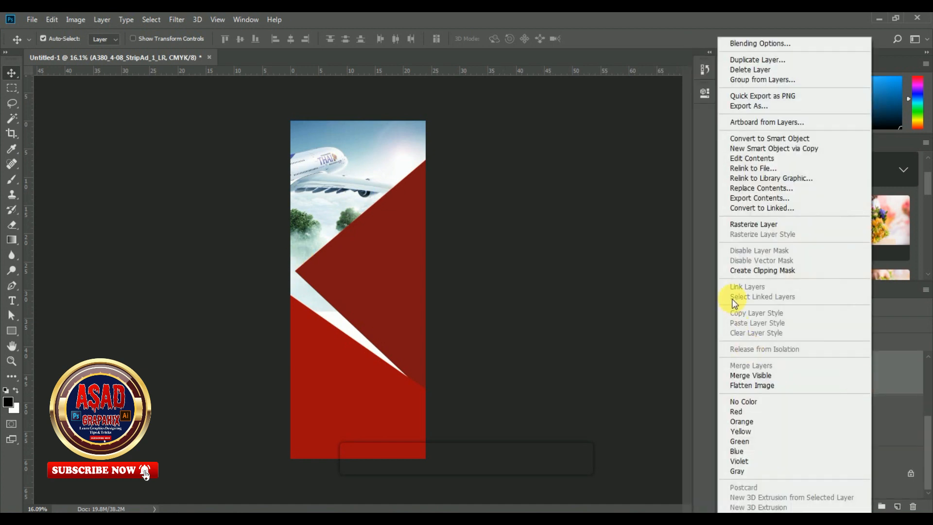
{"action": "left_click", "coordinate": [751, 270]}
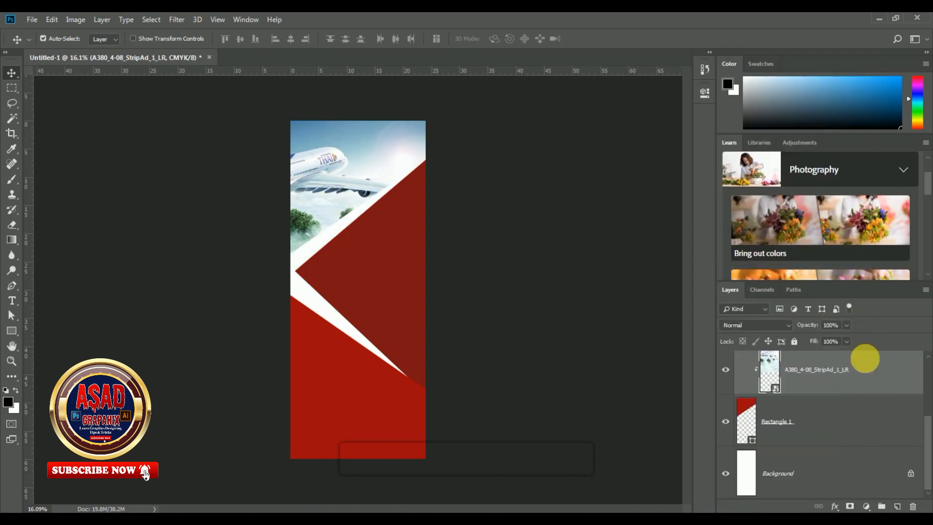
Add a Multiply drop shadow to the upper triangle with 60% opacity, 90° angle, 0 px distance, 14% spread and 35 px size
{"action": "left_click", "coordinate": [875, 423]}
{"action": "double_click", "coordinate": [909, 411]}
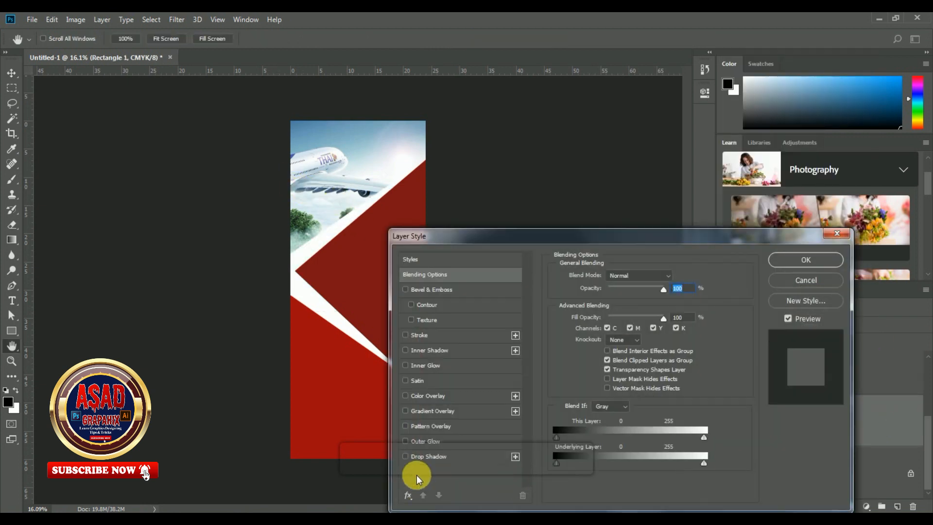
{"action": "left_click", "coordinate": [430, 456]}
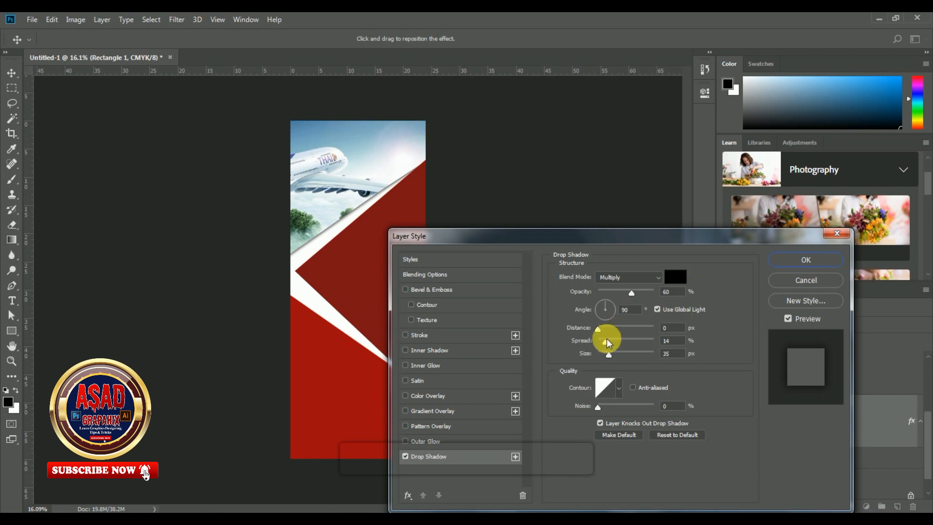
{"action": "left_click", "coordinate": [780, 260]}
Place the traveler image hiclipart.com - 2020-04-17T231217.970 as an embedded layer above the middle triangle
{"action": "key", "text": "ctrl+j"}
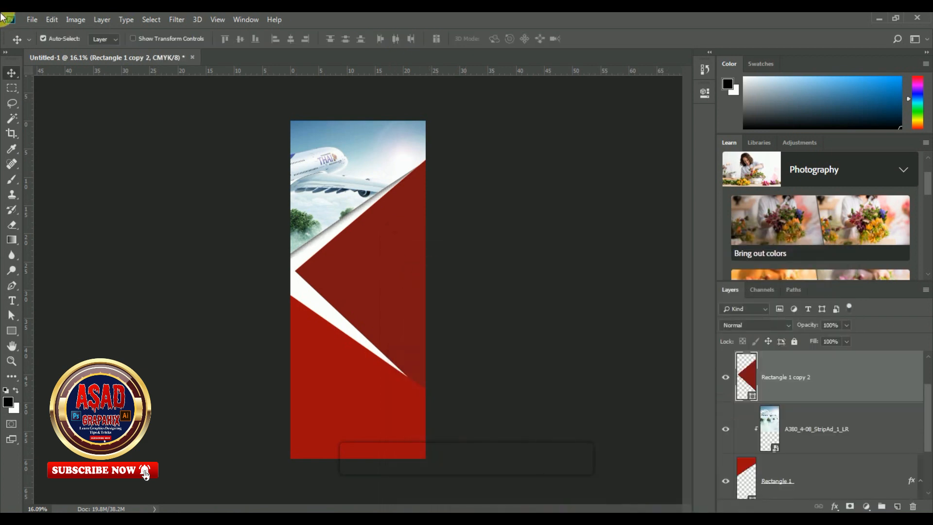
{"action": "left_click", "coordinate": [40, 20]}
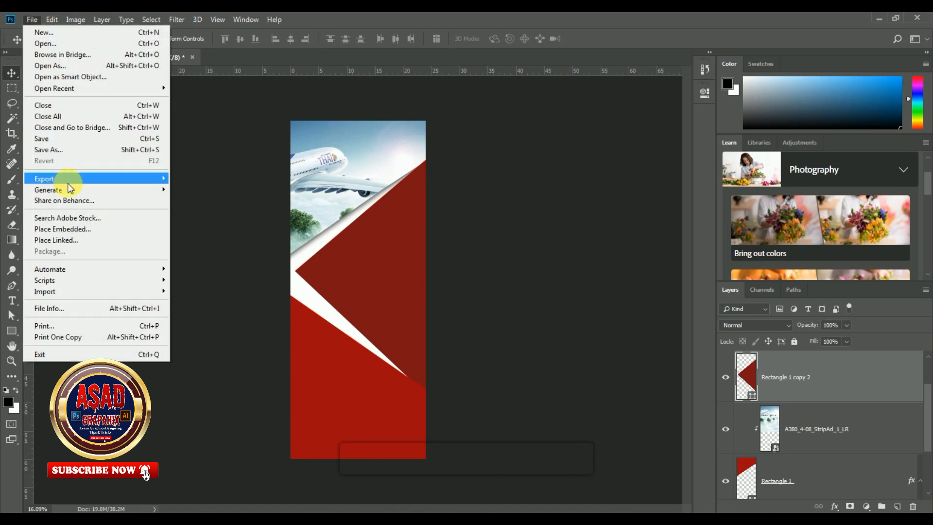
{"action": "left_click", "coordinate": [59, 231]}
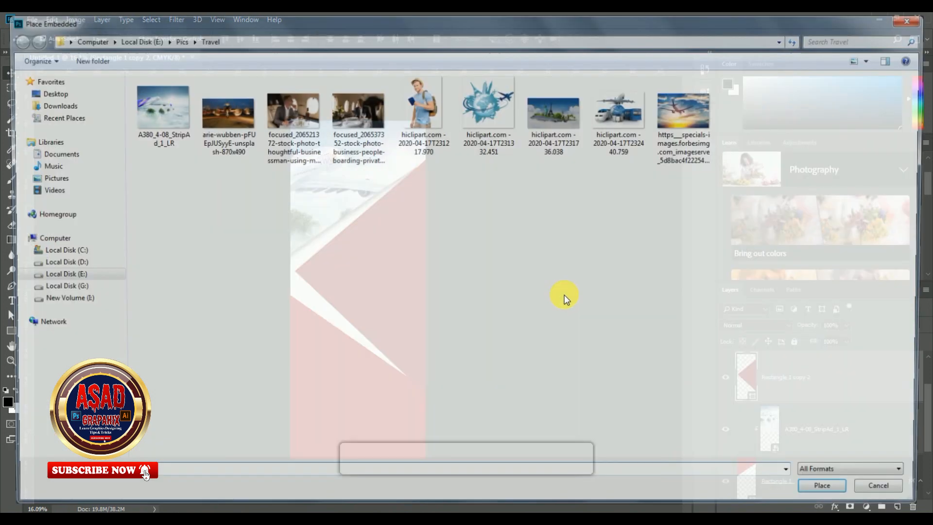
{"action": "left_click", "coordinate": [414, 96]}
{"action": "left_click", "coordinate": [831, 494]}
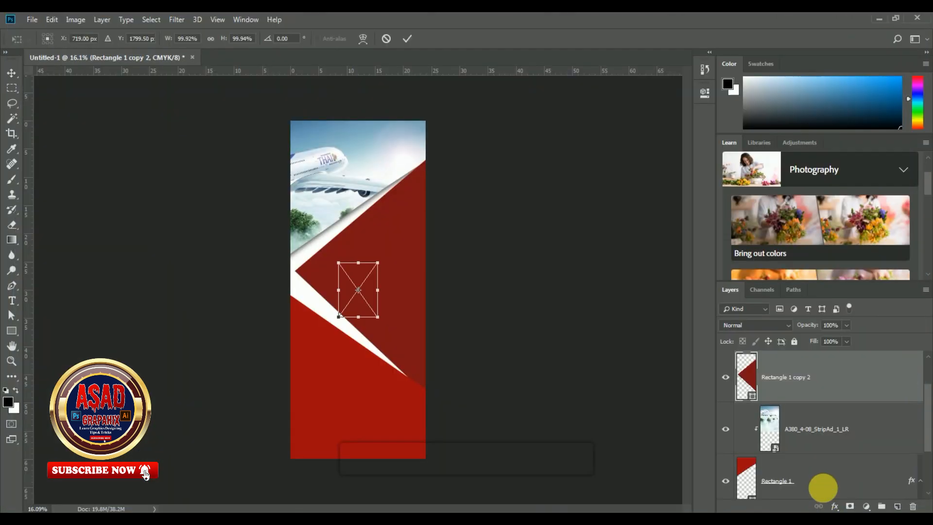
Enlarge the traveler image over the middle triangle and clip it to that triangle with a clipping mask
{"action": "mouse_move", "coordinate": [385, 270]}
{"action": "left_mouse_down"}
{"action": "mouse_move", "coordinate": [427, 225]}
{"action": "mouse_move", "coordinate": [417, 219]}
{"action": "mouse_move", "coordinate": [388, 279]}
{"action": "mouse_move", "coordinate": [381, 274]}
{"action": "mouse_move", "coordinate": [389, 280]}
{"action": "mouse_move", "coordinate": [386, 272]}
{"action": "left_mouse_up"}
{"action": "key", "text": "Return"}
{"action": "right_click", "coordinate": [894, 389]}
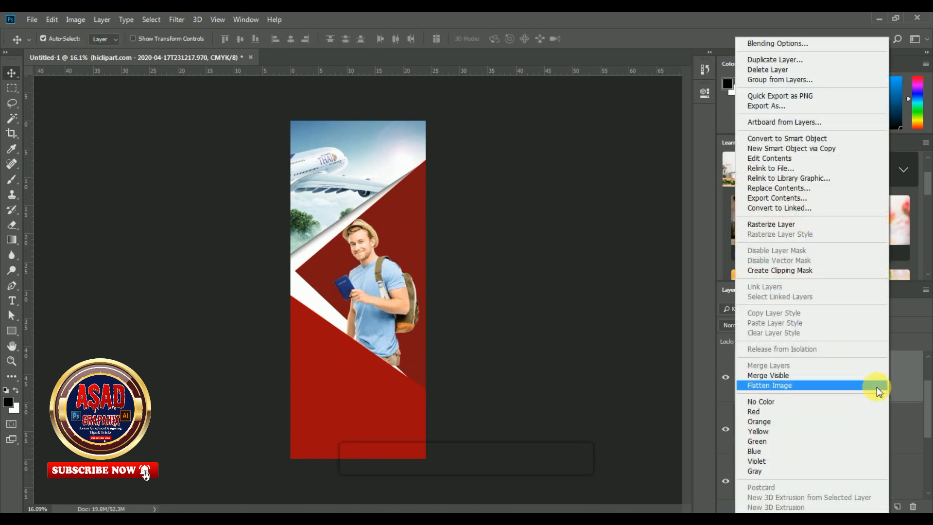
{"action": "left_click", "coordinate": [783, 270]}
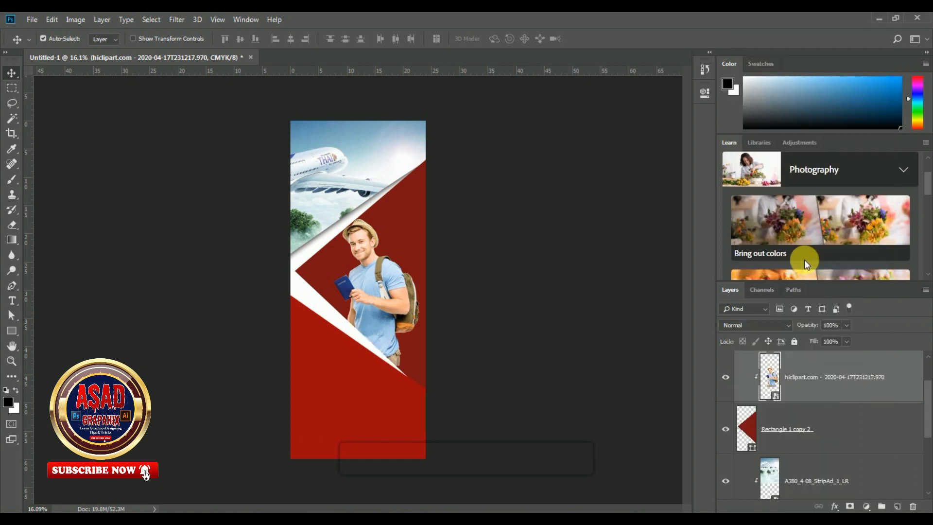
{"action": "left_click", "coordinate": [460, 280]}
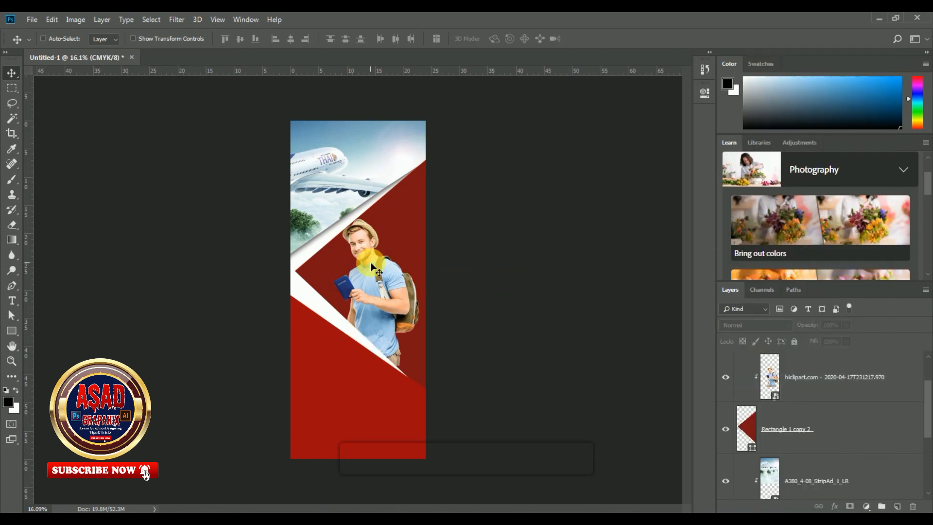
Save the document as Travel.psd in the Travel folder
{"action": "left_click", "coordinate": [30, 20]}
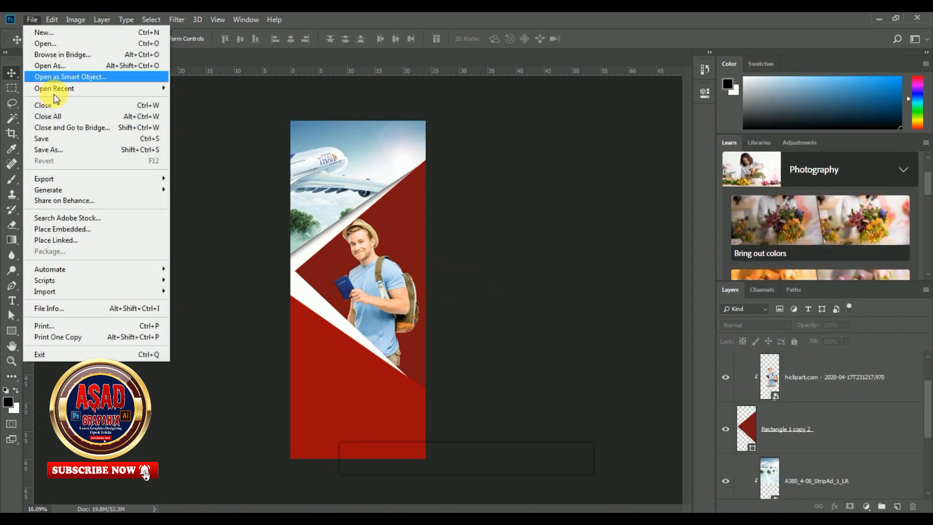
{"action": "left_click", "coordinate": [68, 138]}
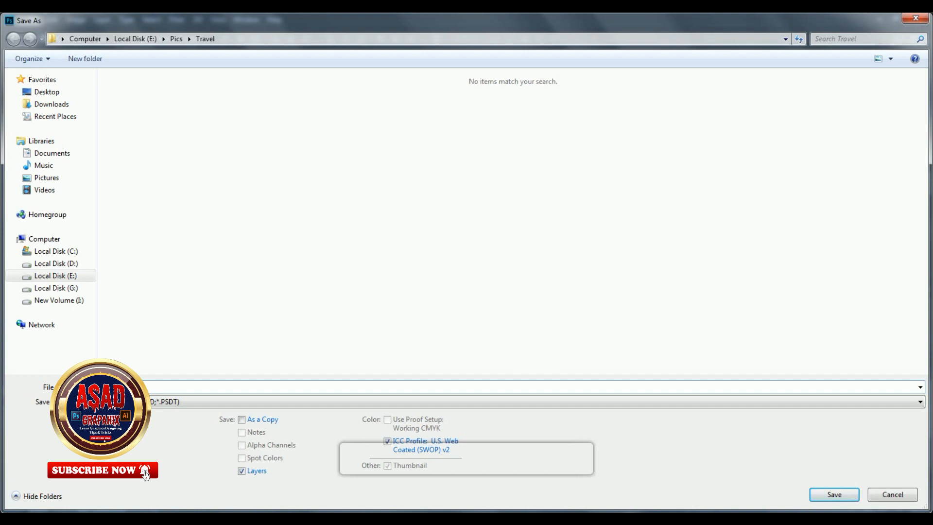
{"action": "key", "text": "Return"}
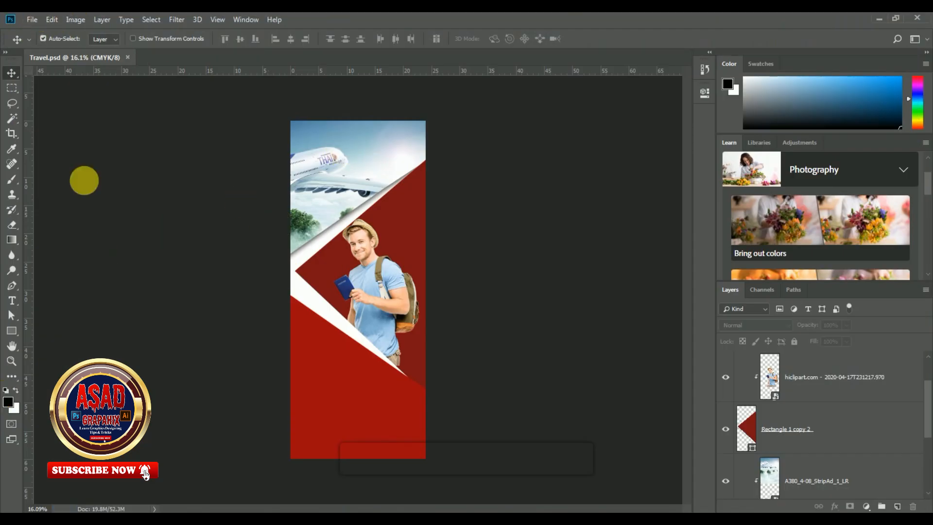
Place hiclipart.com - 2020-04-17T231736.038 as an embedded layer directly above the middle triangle, enlarged to about 186%
{"action": "left_click", "coordinate": [410, 232]}
{"action": "left_click", "coordinate": [38, 19]}
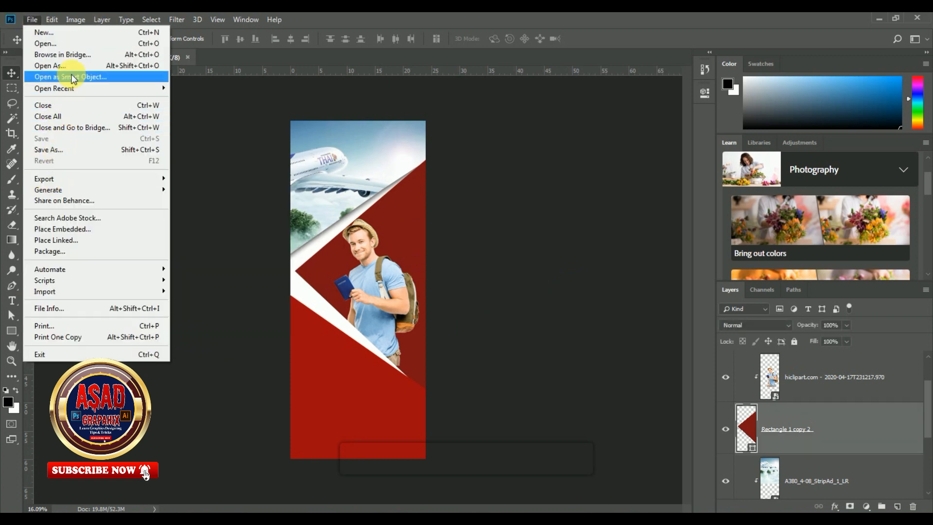
{"action": "left_click", "coordinate": [70, 229]}
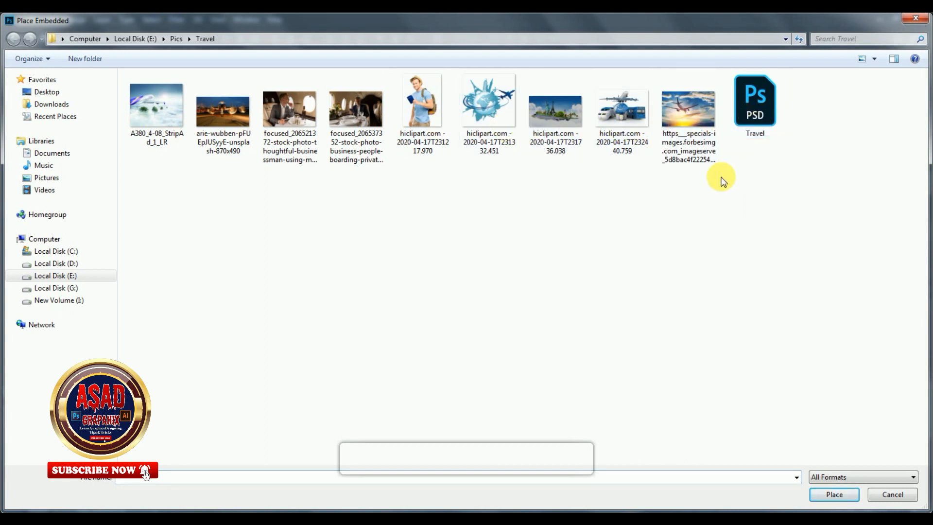
{"action": "left_click", "coordinate": [562, 111]}
{"action": "left_click", "coordinate": [832, 495]}
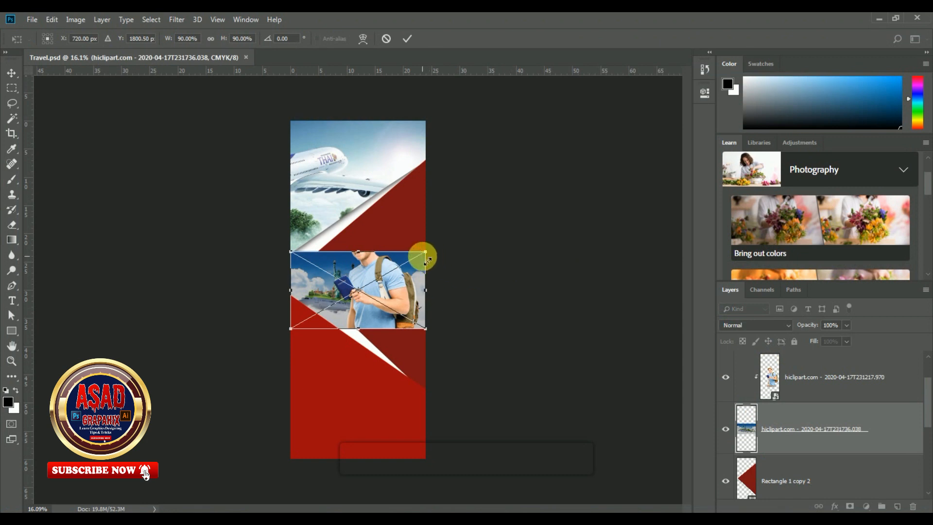
{"action": "left_click_drag", "start_coordinate": [428, 260], "coordinate": [553, 168]}
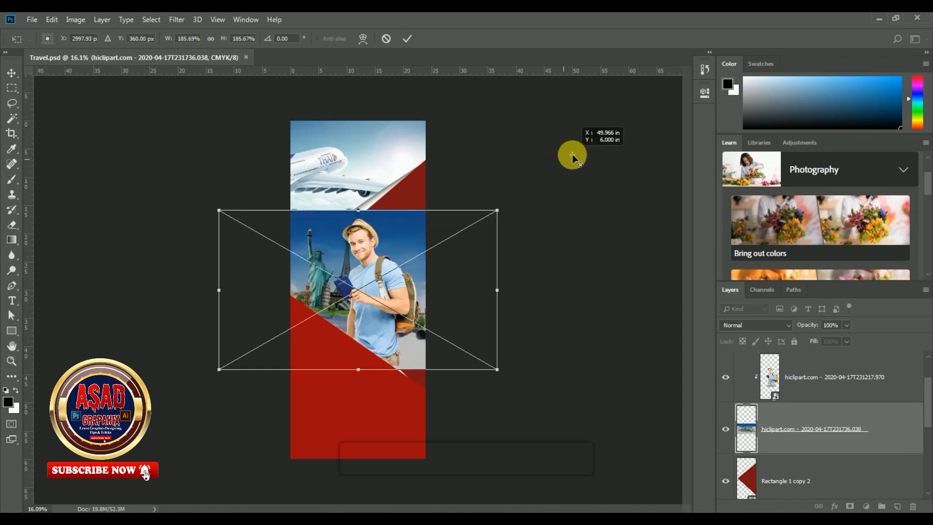
{"action": "double_click", "coordinate": [490, 230]}
Clip the landmarks image to the middle triangle with a clipping mask
{"action": "left_click", "coordinate": [51, 20]}
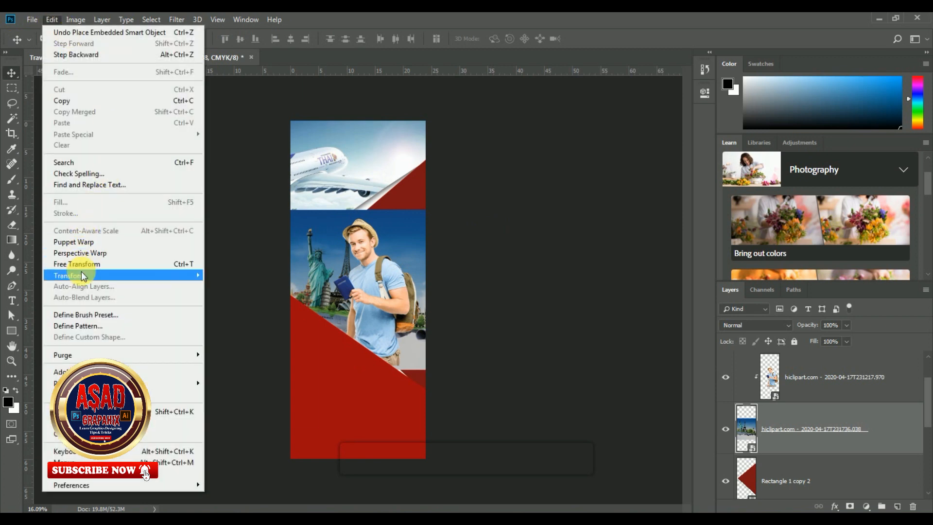
{"action": "left_click", "coordinate": [553, 263]}
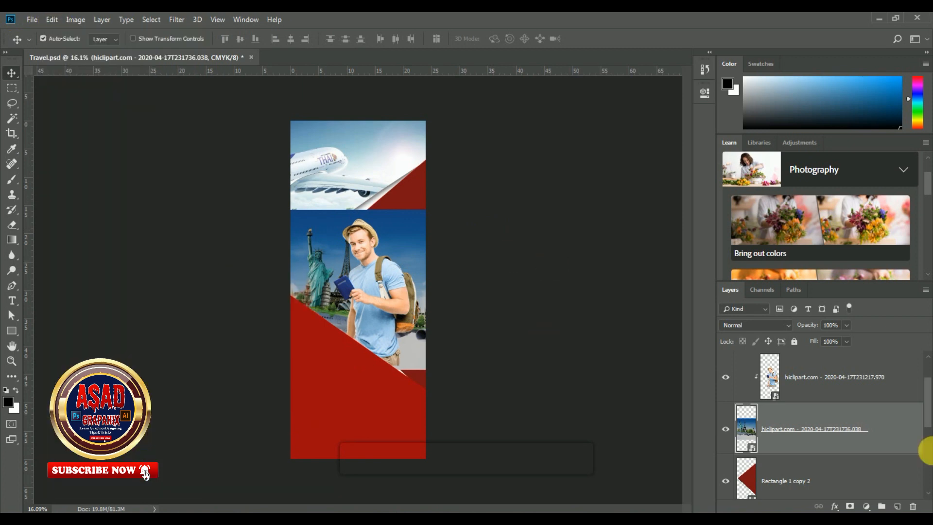
{"action": "right_click", "coordinate": [836, 429]}
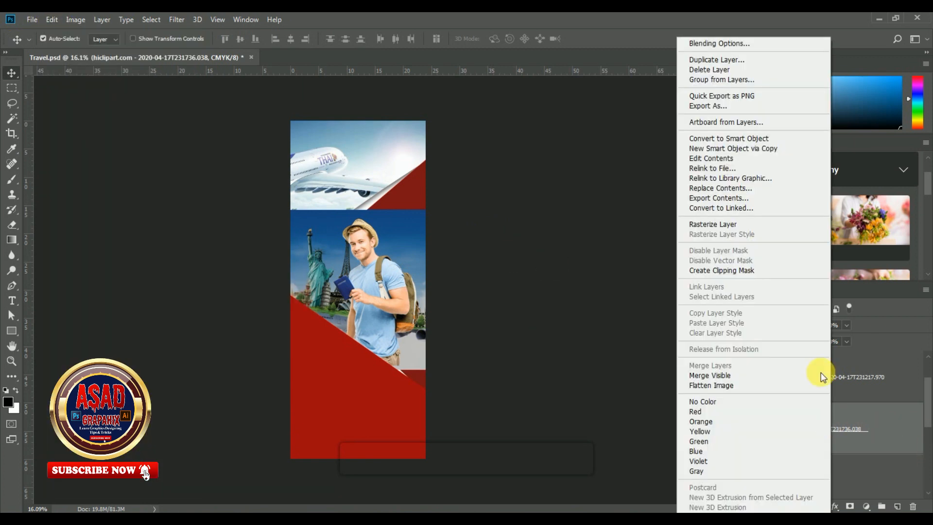
{"action": "left_click", "coordinate": [746, 271]}
Enlarge the landmarks image further and position it to fill the middle triangle, with the Eiffel Tower near the canvas's right edge
{"action": "left_click", "coordinate": [51, 20]}
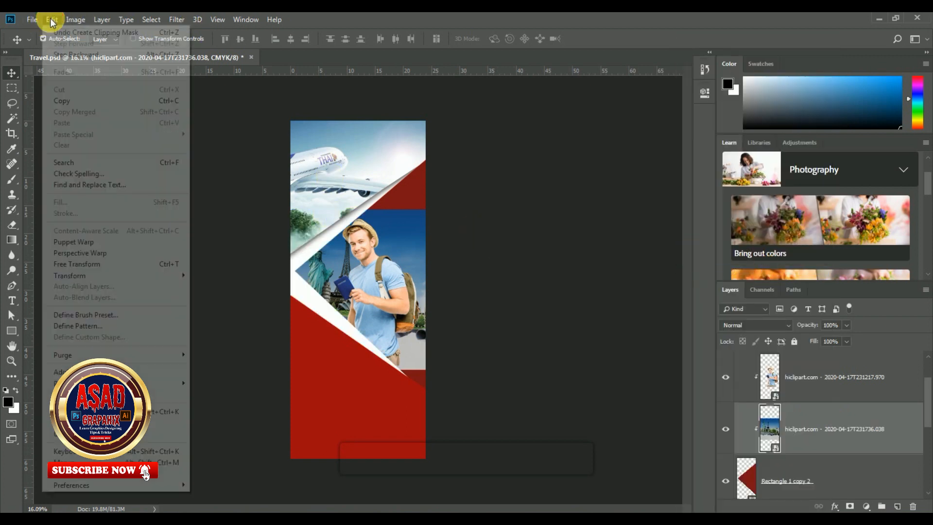
{"action": "left_click", "coordinate": [81, 262]}
{"action": "left_click_drag", "start_coordinate": [501, 214], "coordinate": [591, 128]}
{"action": "left_click_drag", "start_coordinate": [448, 219], "coordinate": [506, 208]}
{"action": "key", "text": "Return"}
{"action": "left_click_drag", "start_coordinate": [411, 228], "coordinate": [411, 236]}
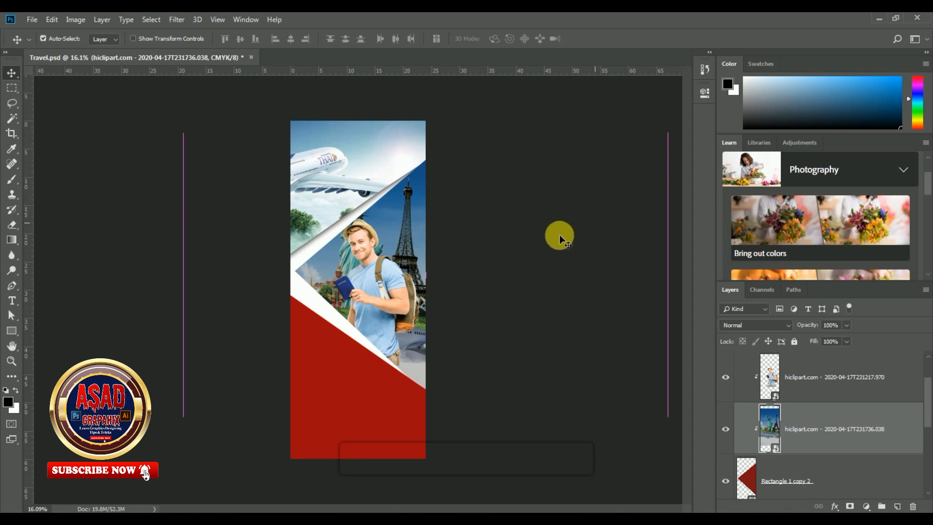
{"action": "left_click", "coordinate": [559, 236]}
Move the traveler image slightly down and to the right, and nudge the landmarks image to the right behind it
{"action": "left_click_drag", "start_coordinate": [378, 283], "coordinate": [390, 293]}
{"action": "left_click", "coordinate": [402, 218]}
{"action": "left_click_drag", "start_coordinate": [402, 219], "coordinate": [410, 225]}
{"action": "left_click_drag", "start_coordinate": [388, 291], "coordinate": [389, 287]}
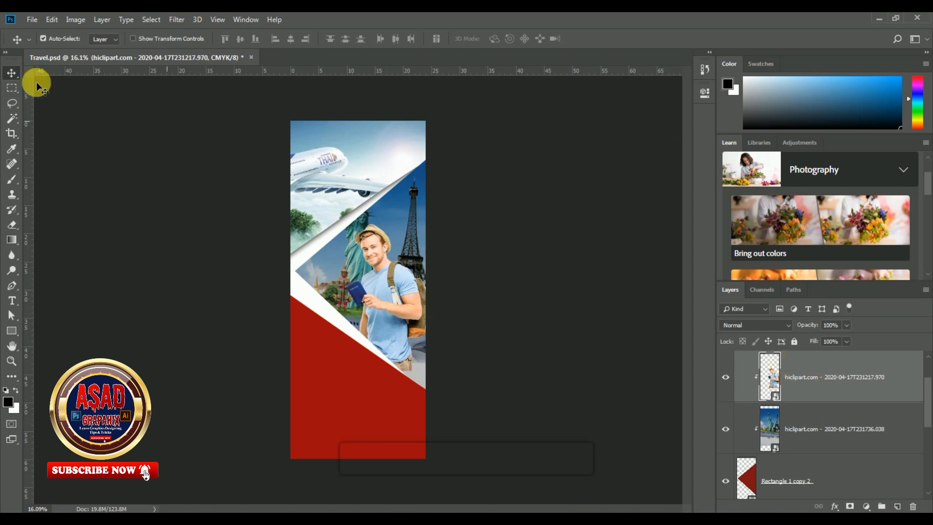
Enlarge the traveler image slightly with Free Transform and reposition it within the middle triangle, beside the Eiffel Tower
{"action": "left_click", "coordinate": [52, 20]}
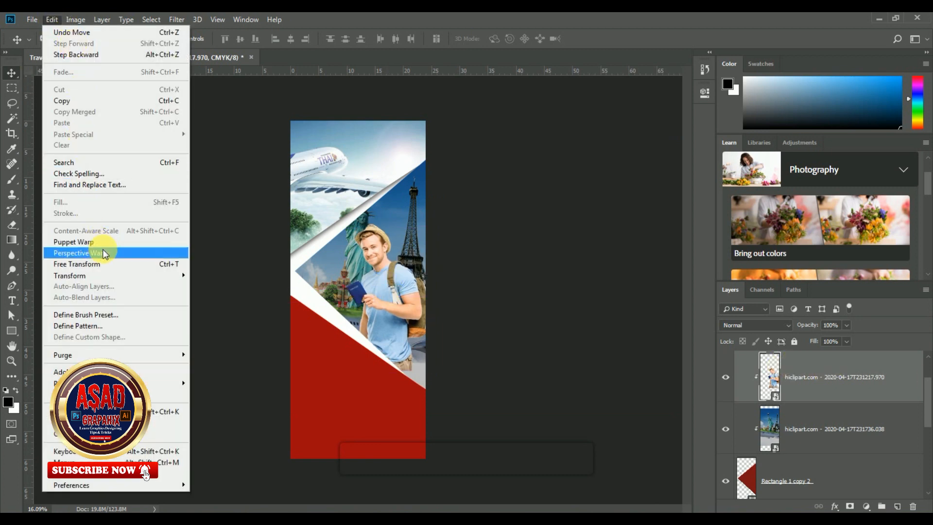
{"action": "left_click", "coordinate": [109, 263]}
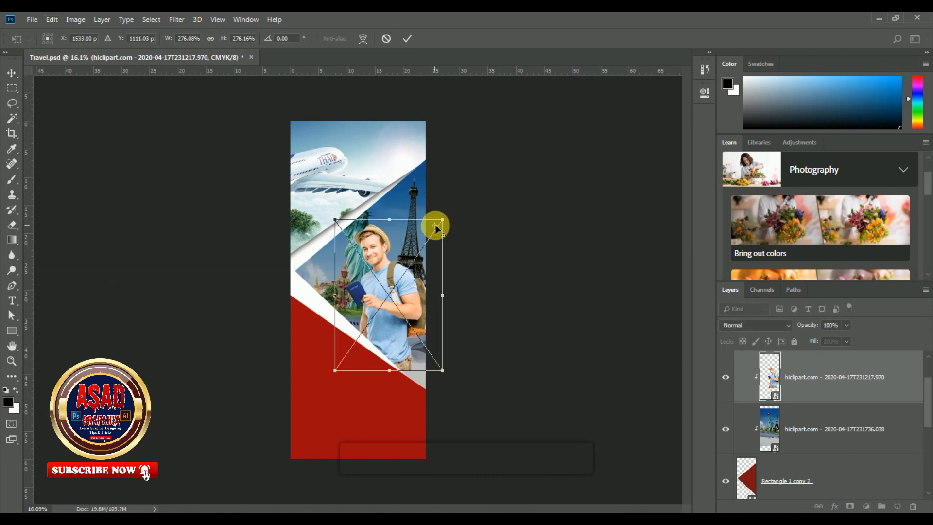
{"action": "key", "text": "Return"}
{"action": "left_click", "coordinate": [53, 19]}
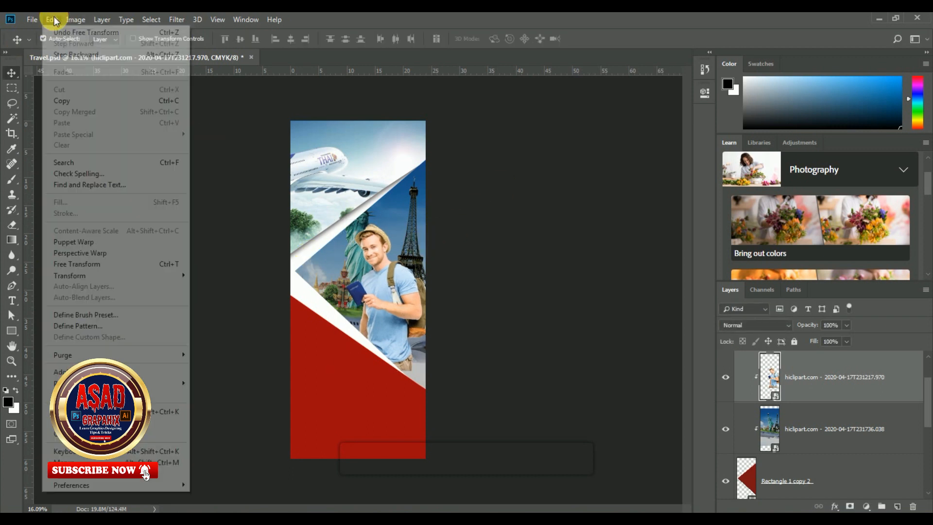
{"action": "left_click", "coordinate": [78, 264]}
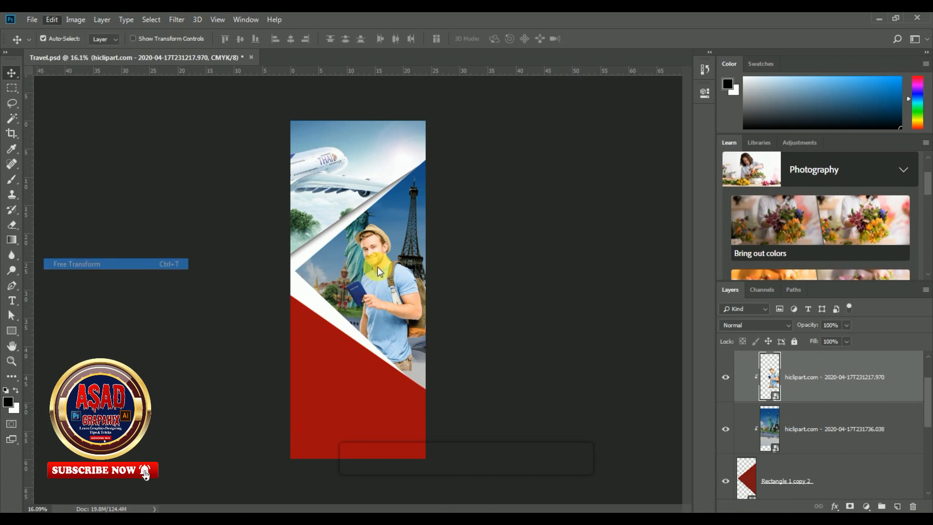
{"action": "left_click_drag", "start_coordinate": [429, 217], "coordinate": [478, 193]}
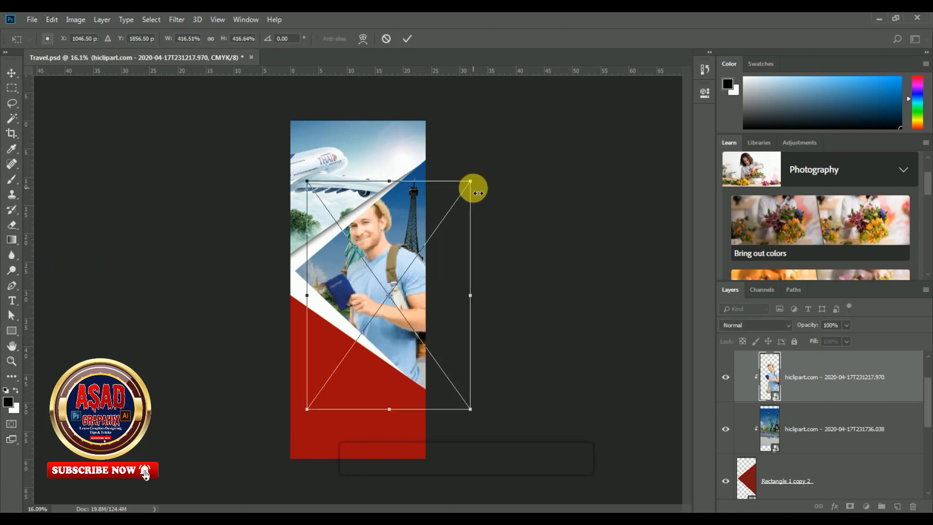
{"action": "left_click_drag", "start_coordinate": [431, 146], "coordinate": [438, 150]}
{"action": "left_click_drag", "start_coordinate": [396, 217], "coordinate": [393, 235]}
{"action": "left_click_drag", "start_coordinate": [441, 192], "coordinate": [448, 199]}
{"action": "mouse_move", "coordinate": [491, 227]}
{"action": "left_mouse_down"}
{"action": "mouse_move", "coordinate": [483, 220]}
{"action": "mouse_move", "coordinate": [474, 230]}
{"action": "left_mouse_up"}
{"action": "left_click_drag", "start_coordinate": [425, 248], "coordinate": [459, 243]}
{"action": "mouse_move", "coordinate": [416, 244]}
{"action": "left_mouse_down"}
{"action": "mouse_move", "coordinate": [446, 243]}
{"action": "mouse_move", "coordinate": [415, 255]}
{"action": "left_mouse_up"}
{"action": "key", "text": "Return"}
{"action": "left_click_drag", "start_coordinate": [382, 285], "coordinate": [382, 280]}
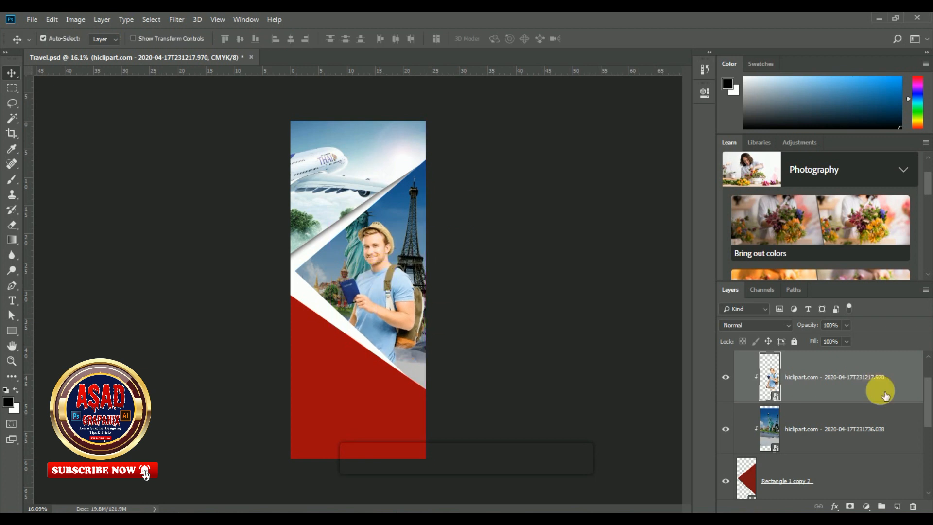
Add a Multiply drop shadow to the middle triangle with 60% opacity, 90° angle, 0 px distance, 14% spread and about 46 px size
{"action": "left_click", "coordinate": [861, 474]}
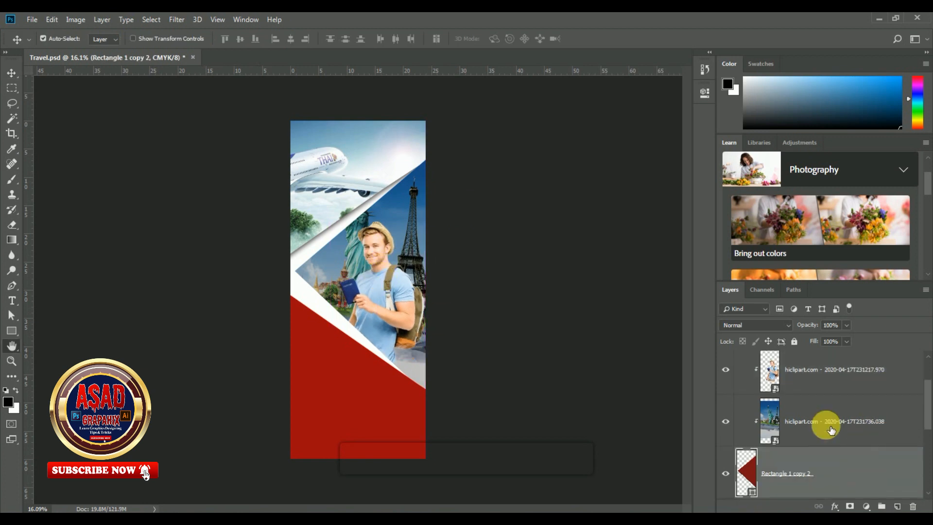
{"action": "double_click", "coordinate": [866, 486]}
{"action": "left_click", "coordinate": [428, 456]}
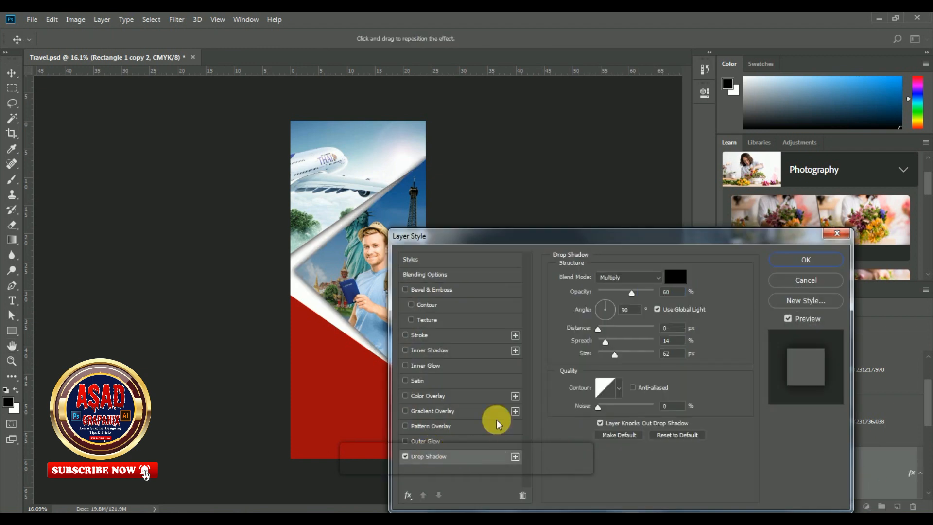
{"action": "mouse_move", "coordinate": [615, 359]}
{"action": "left_mouse_down"}
{"action": "mouse_move", "coordinate": [624, 359]}
{"action": "mouse_move", "coordinate": [611, 356]}
{"action": "left_mouse_up"}
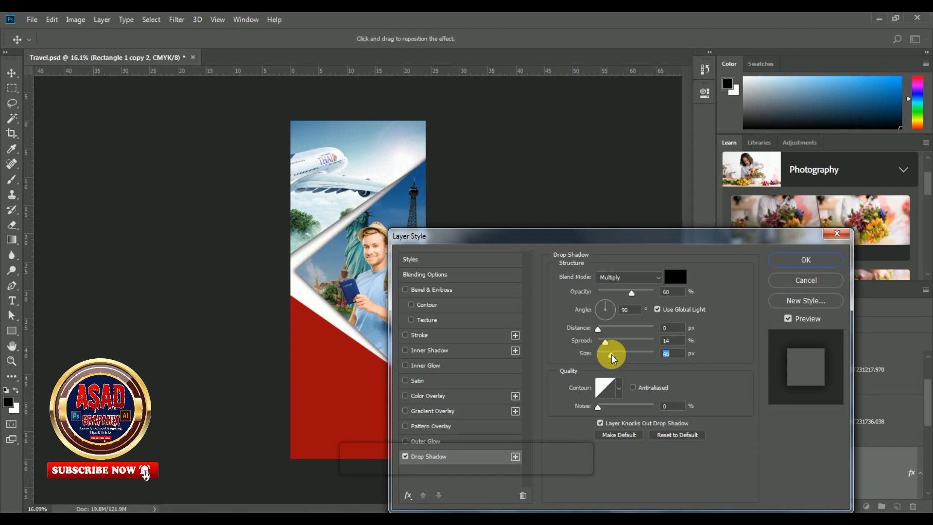
{"action": "left_click", "coordinate": [786, 267]}
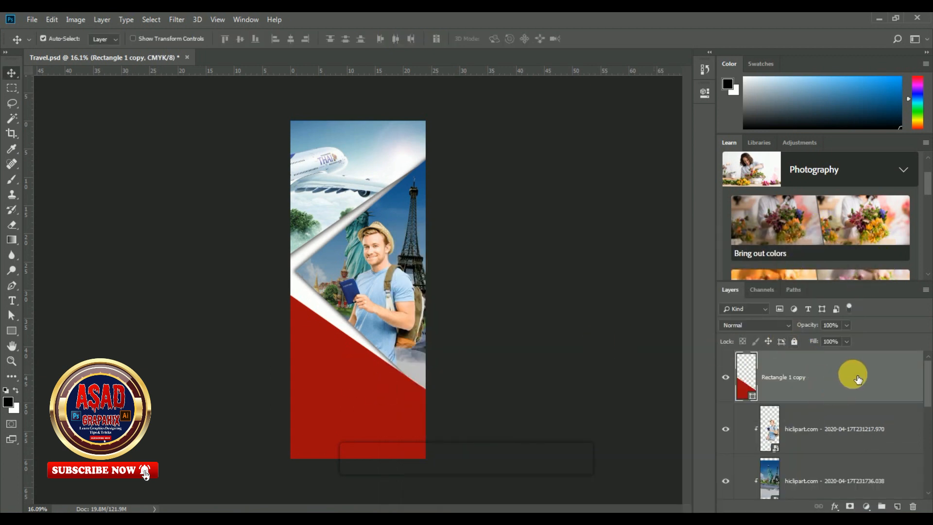
Place the night propeller airplane image (unsplash-870x490) as an embedded layer above the lower triangle
{"action": "scroll", "coordinate": [832, 379], "scroll_direction": "down", "scroll_amount": 2}
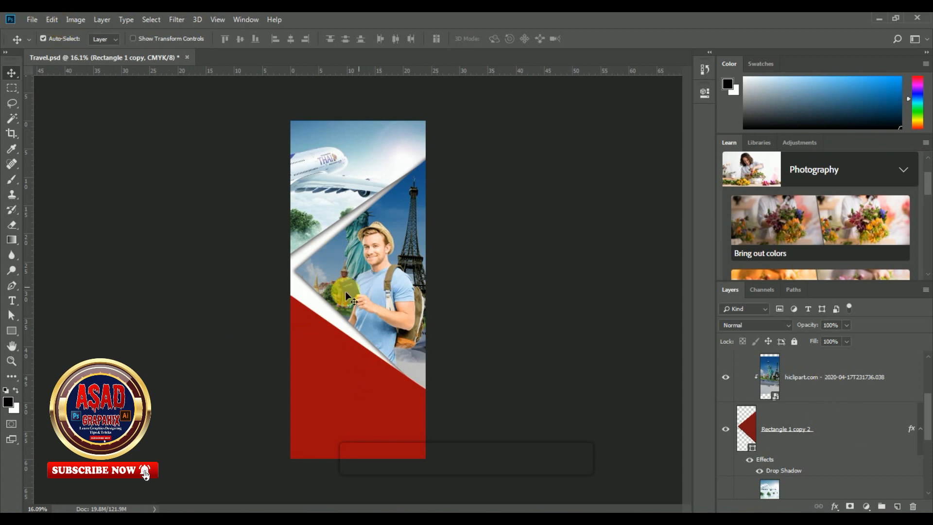
{"action": "left_click", "coordinate": [319, 390]}
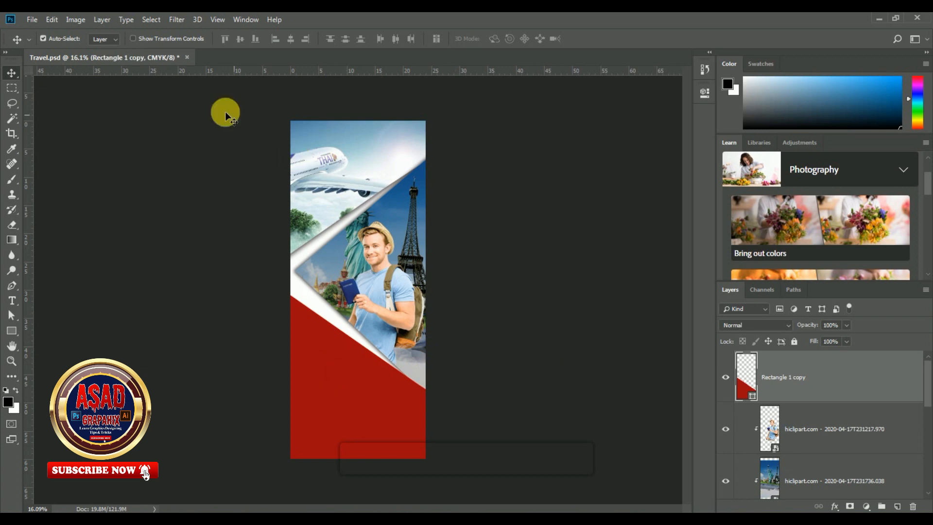
{"action": "left_click", "coordinate": [32, 20]}
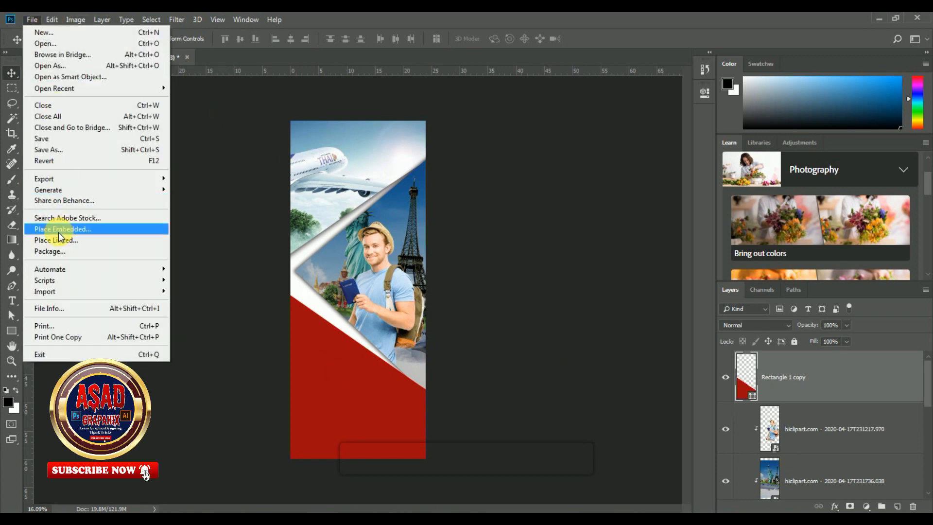
{"action": "left_click", "coordinate": [61, 229]}
{"action": "left_click", "coordinate": [685, 111]}
{"action": "left_click", "coordinate": [215, 104]}
{"action": "left_click", "coordinate": [834, 494]}
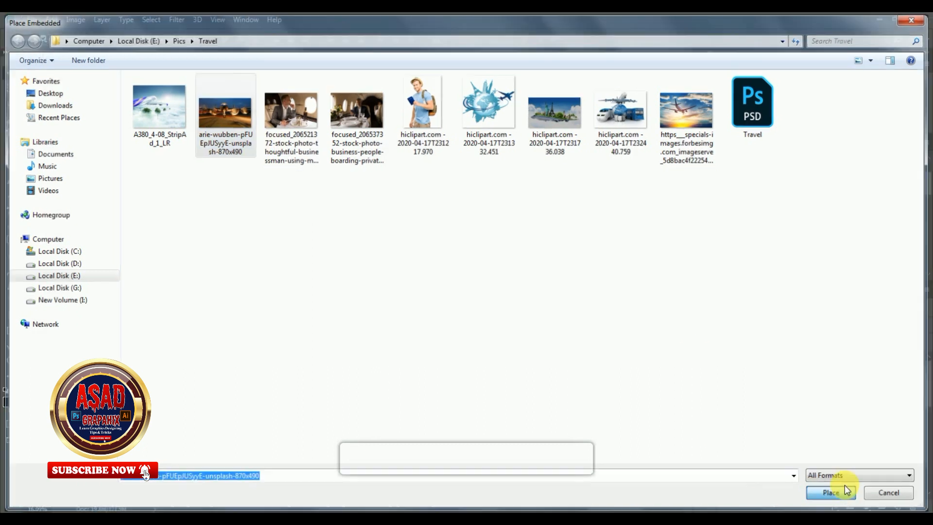
Enlarge the propeller airplane image to about 708% and move it down over the canvas's lower part
{"action": "left_click_drag", "start_coordinate": [384, 276], "coordinate": [539, 190]}
{"action": "left_click_drag", "start_coordinate": [464, 349], "coordinate": [454, 398]}
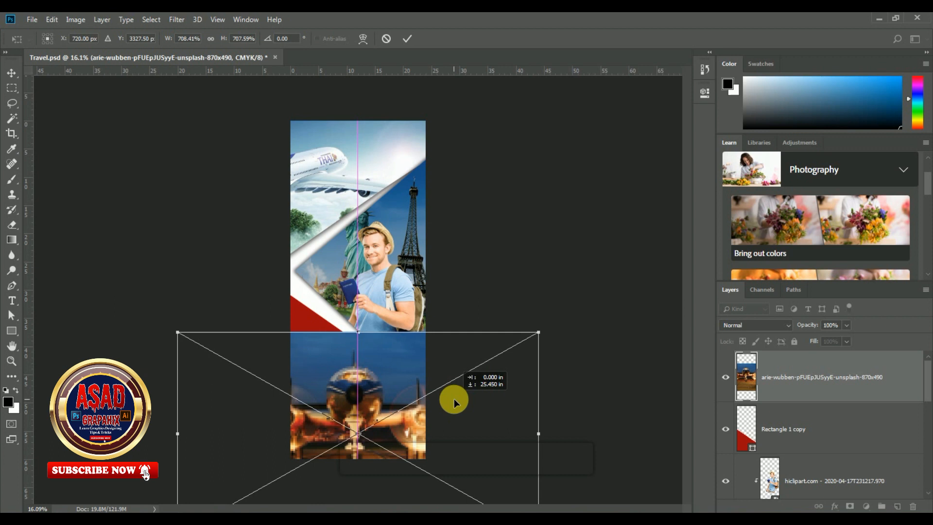
{"action": "key", "text": "Return"}
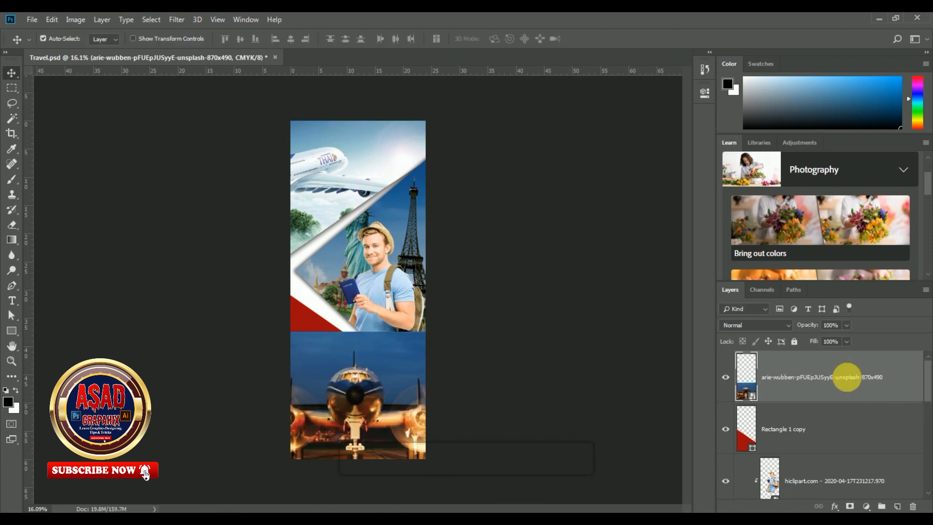
Clip the propeller airplane image to the lower triangle with a clipping mask and move it further down
{"action": "right_click", "coordinate": [849, 377]}
{"action": "left_click", "coordinate": [751, 271]}
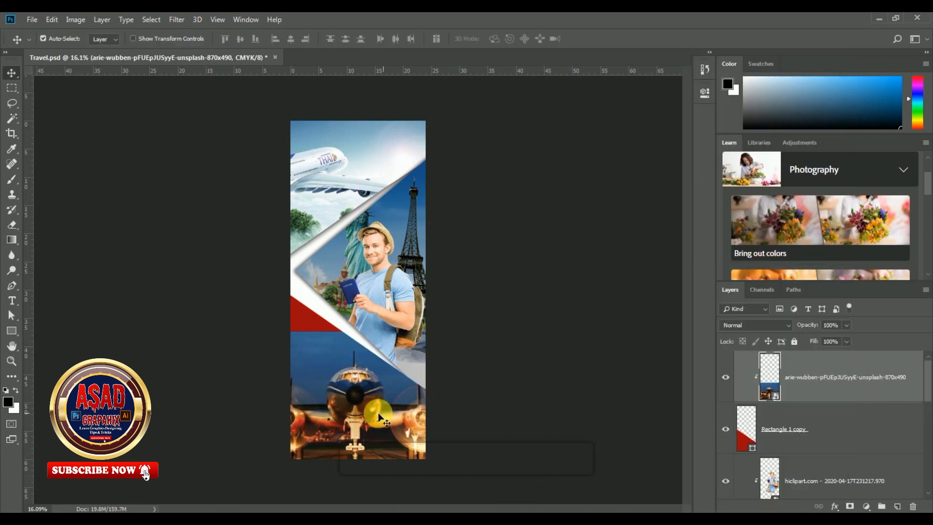
{"action": "mouse_move", "coordinate": [378, 424]}
{"action": "left_mouse_down"}
{"action": "mouse_move", "coordinate": [379, 468]}
{"action": "mouse_move", "coordinate": [377, 428]}
{"action": "left_mouse_up"}
Try out several blend modes, including Darker Color, Darken and Divide, on the propeller airplane image layer
{"action": "left_click", "coordinate": [729, 326]}
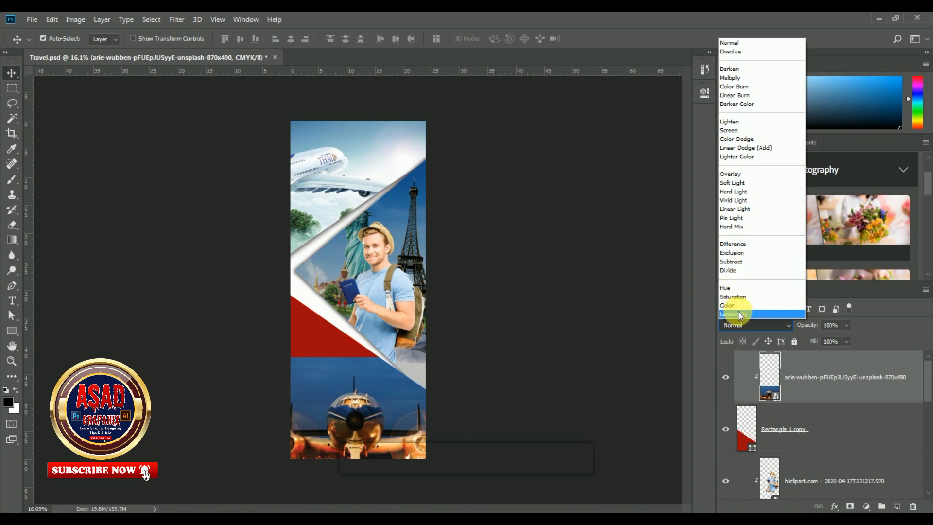
{"action": "left_click", "coordinate": [733, 246]}
{"action": "key", "text": "Up"}
{"action": "key", "text": "Up"}
{"action": "key", "text": "Up"}
{"action": "key", "text": "Up"}
{"action": "key", "text": "Up"}
{"action": "key", "text": "Up"}
{"action": "key", "text": "Up"}
{"action": "key", "text": "Up"}
{"action": "key", "text": "Up"}
{"action": "key", "text": "Up"}
{"action": "key", "text": "Up"}
{"action": "key", "text": "Up"}
{"action": "key", "text": "Up"}
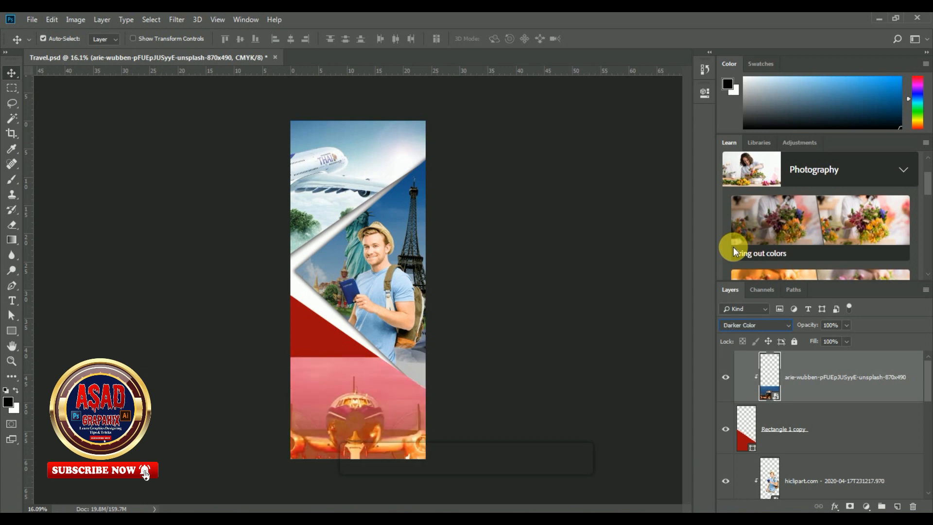
{"action": "key", "text": "Up"}
{"action": "key", "text": "Up"}
{"action": "key", "text": "Up"}
{"action": "key", "text": "Up"}
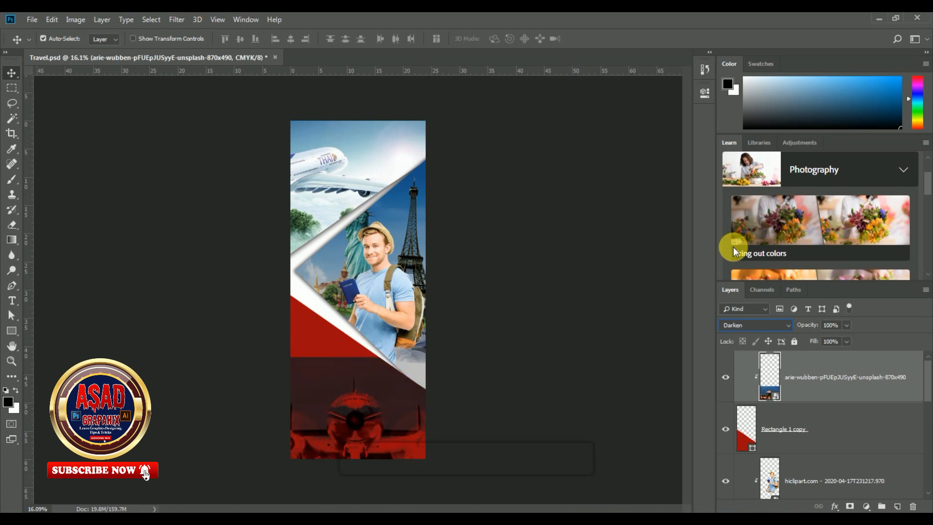
{"action": "key", "text": "Up"}
{"action": "key", "text": "Up"}
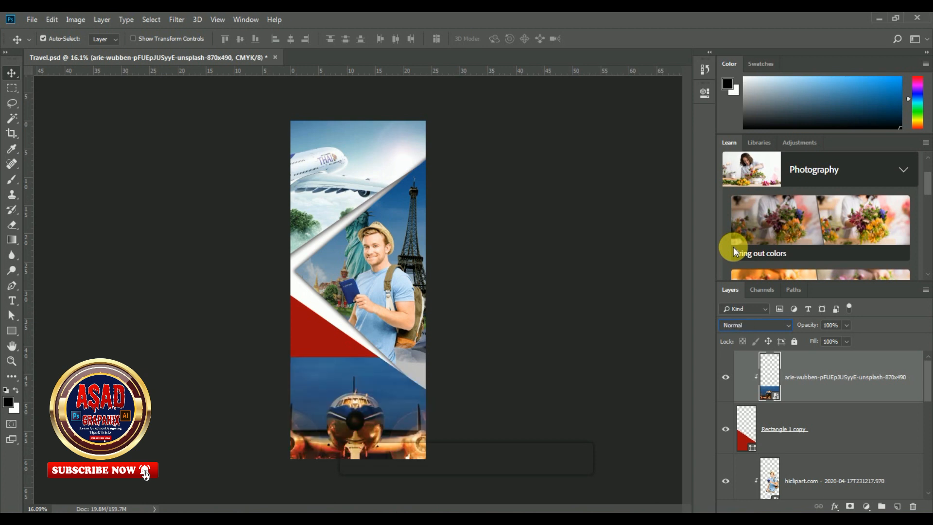
{"action": "left_click", "coordinate": [766, 325]}
{"action": "left_click", "coordinate": [737, 273]}
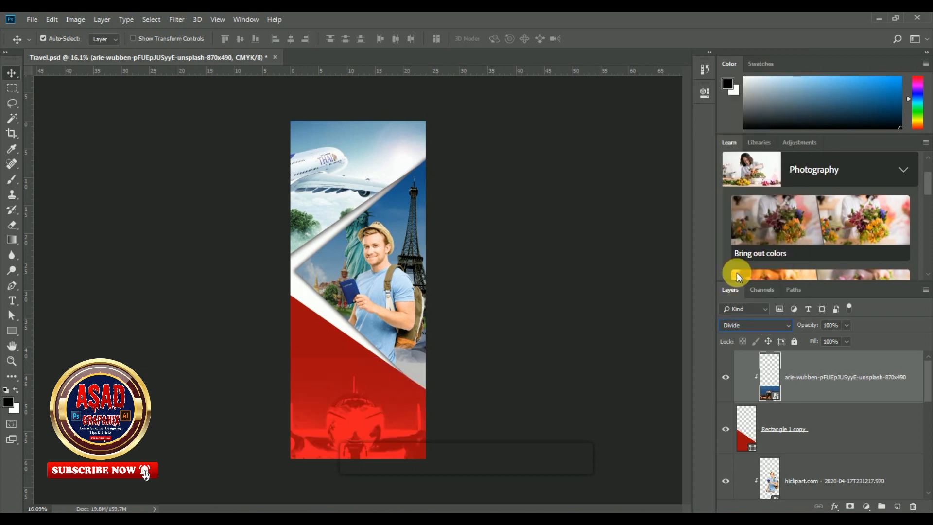
Set the propeller airplane layer's blend mode to Dissolve and move the image slightly down
{"action": "left_click", "coordinate": [752, 325]}
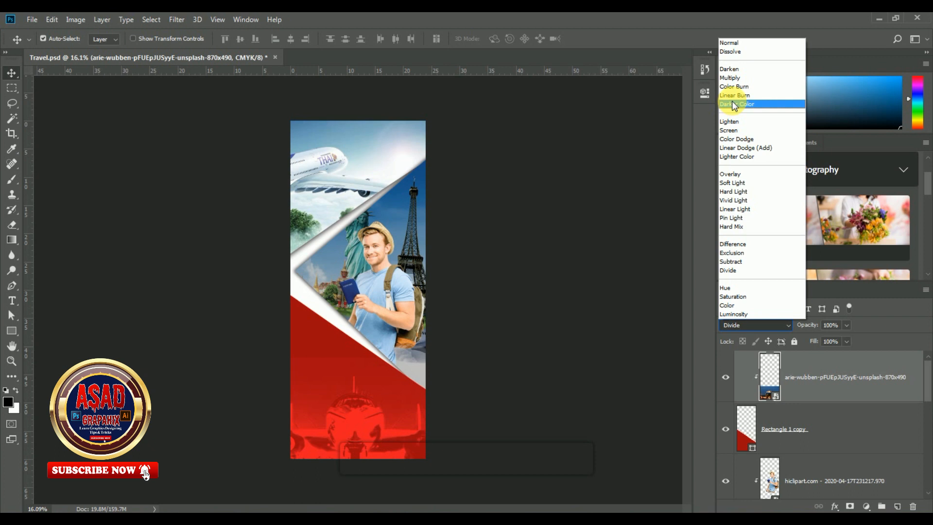
{"action": "left_click", "coordinate": [732, 51]}
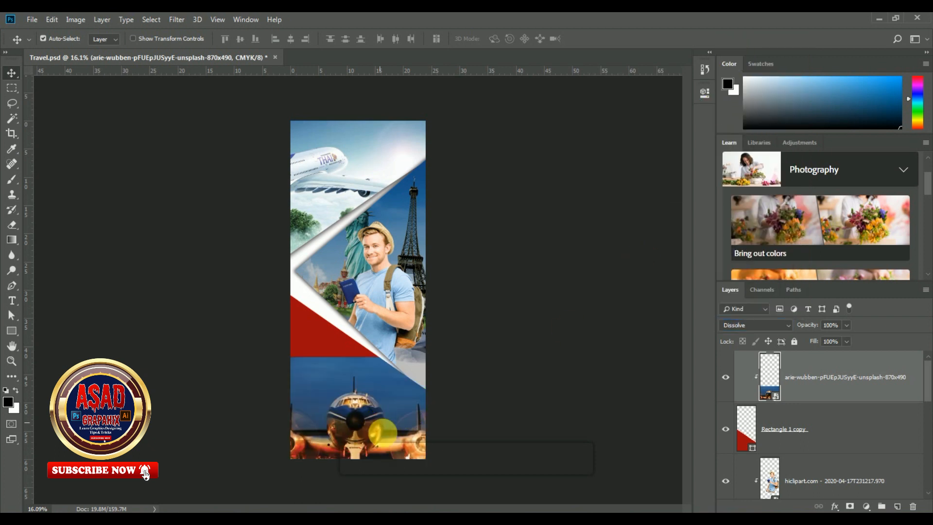
{"action": "left_click_drag", "start_coordinate": [382, 433], "coordinate": [383, 444]}
Rasterize the propeller airplane image layer
{"action": "right_click", "coordinate": [809, 368]}
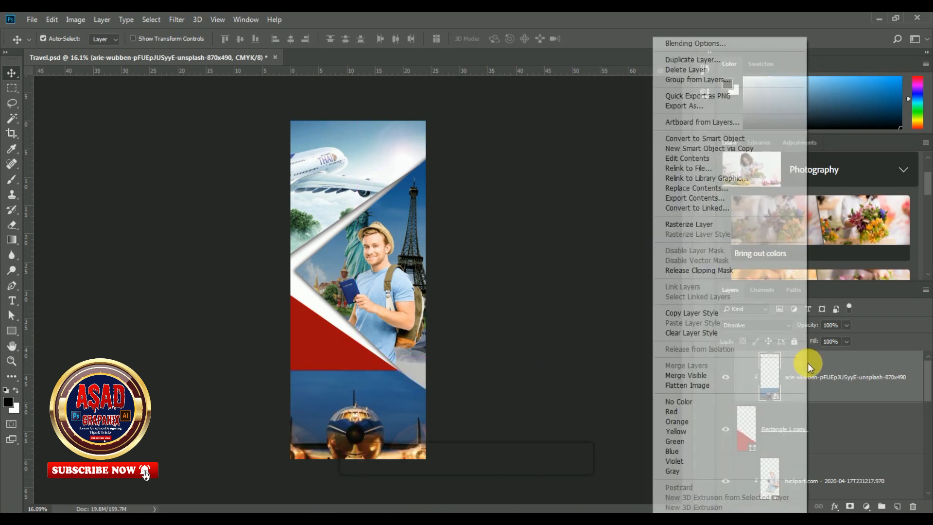
{"action": "left_click", "coordinate": [714, 223]}
Try the Saturation blend mode on the rasterized airplane layer and return it to Dissolve
{"action": "left_click", "coordinate": [757, 325]}
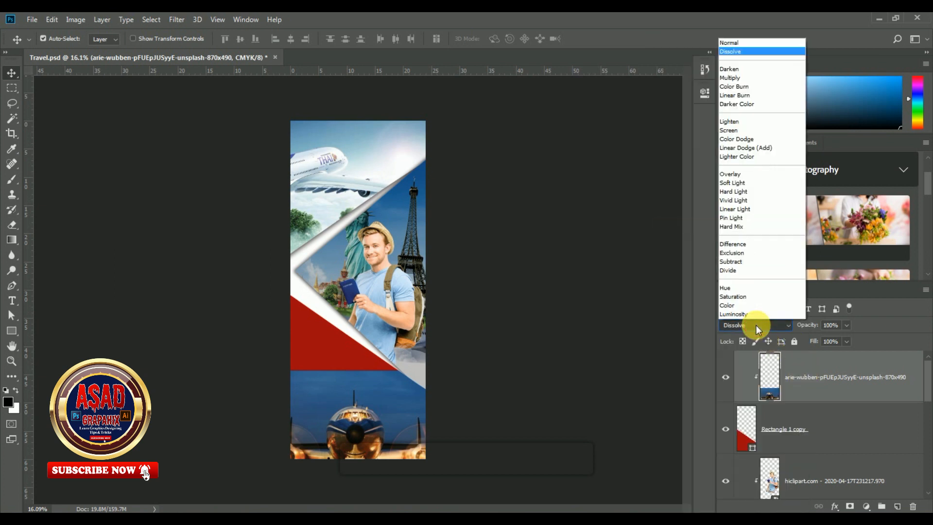
{"action": "left_click", "coordinate": [740, 297]}
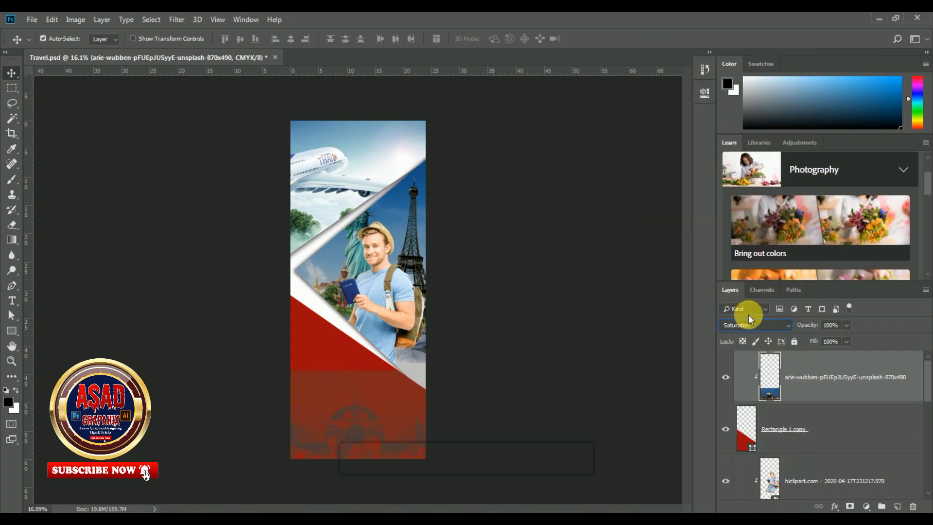
{"action": "left_click", "coordinate": [760, 328]}
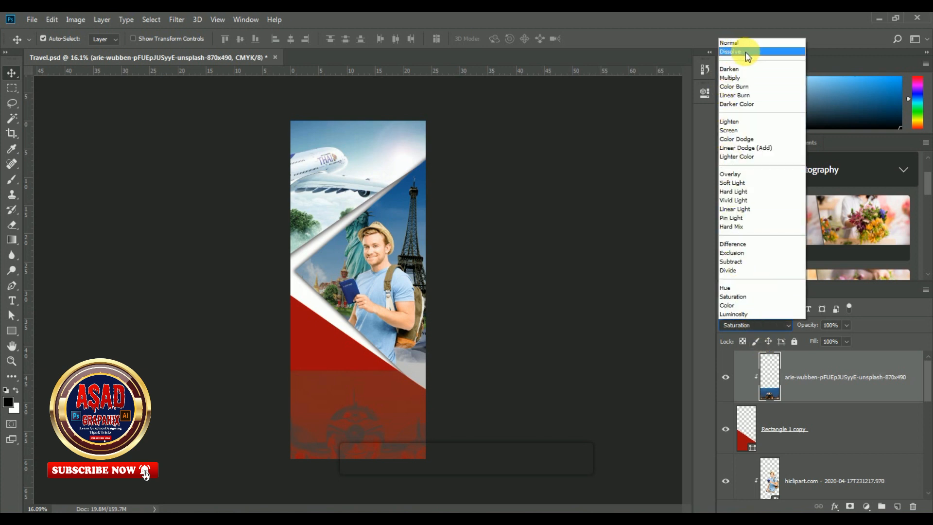
{"action": "left_click", "coordinate": [746, 51]}
Move the airplane image further down in the lower triangle and erase its hard upper edge so it fades into the red
{"action": "left_click_drag", "start_coordinate": [434, 413], "coordinate": [364, 413]}
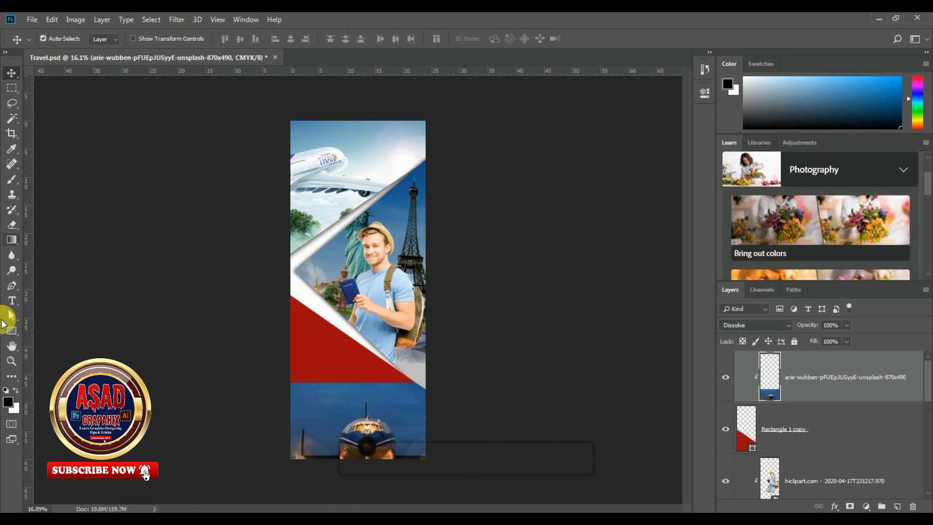
{"action": "left_click", "coordinate": [12, 226]}
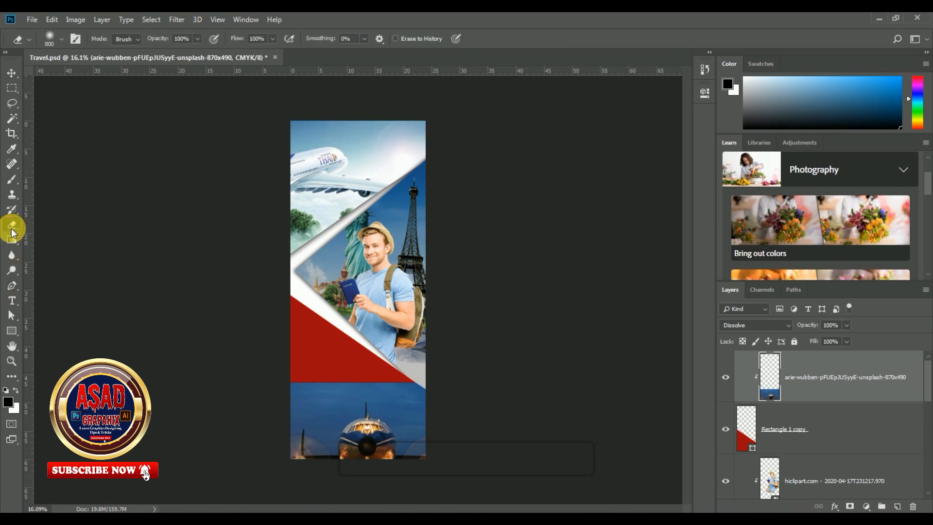
{"action": "left_click_drag", "start_coordinate": [294, 360], "coordinate": [471, 358]}
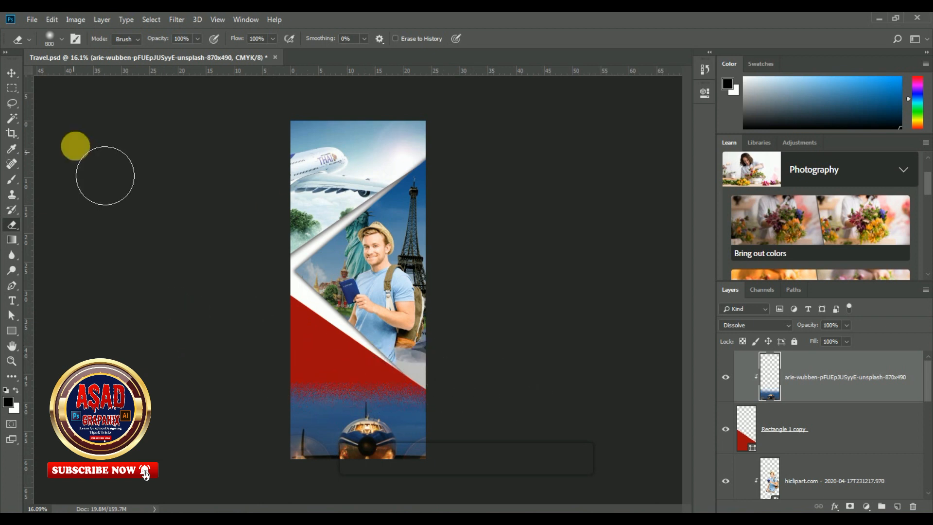
Free-transform the lower red triangle to make it slightly taller, bringing its slanted edge closer to the middle triangle
{"action": "left_click", "coordinate": [12, 73]}
{"action": "left_click", "coordinate": [324, 337]}
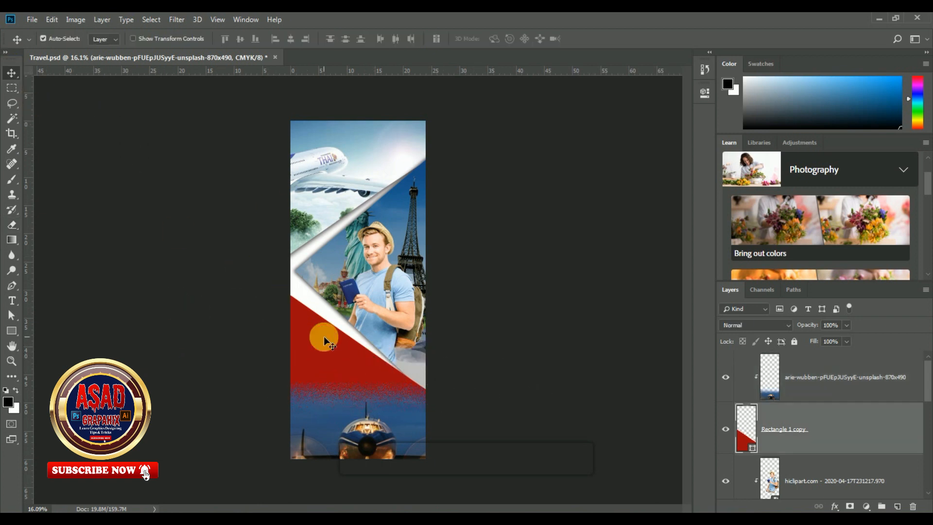
{"action": "left_click", "coordinate": [33, 19]}
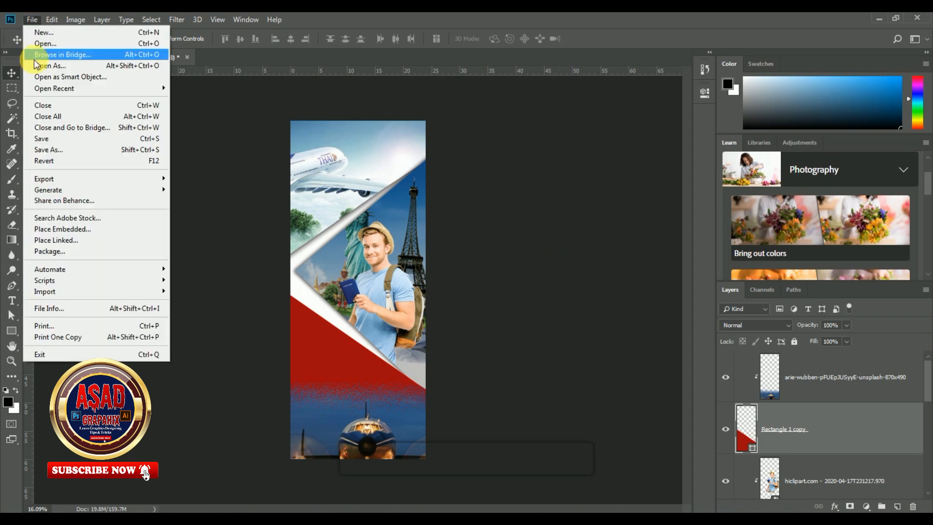
{"action": "mouse_move", "coordinate": [52, 19]}
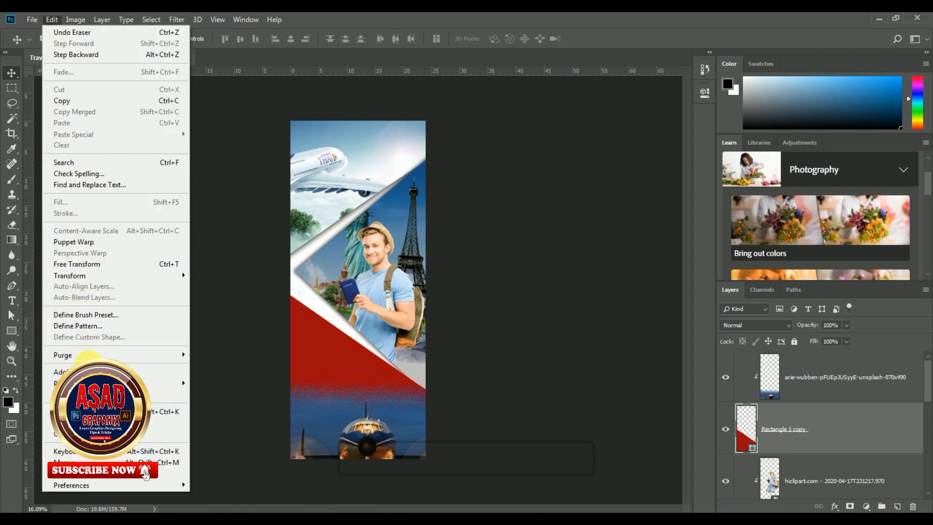
{"action": "left_click", "coordinate": [80, 264]}
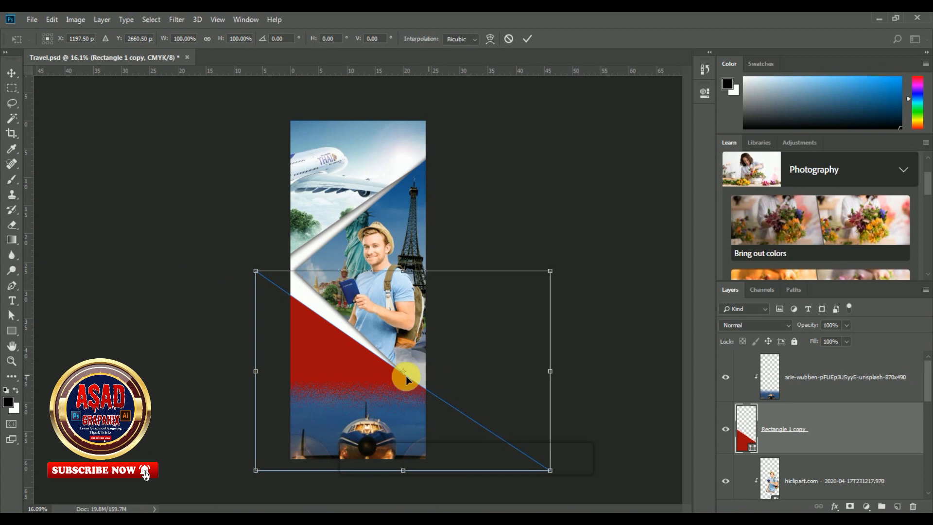
{"action": "left_click_drag", "start_coordinate": [257, 272], "coordinate": [258, 261]}
{"action": "left_click_drag", "start_coordinate": [550, 470], "coordinate": [540, 482]}
{"action": "left_click_drag", "start_coordinate": [259, 263], "coordinate": [259, 259]}
{"action": "double_click", "coordinate": [355, 270]}
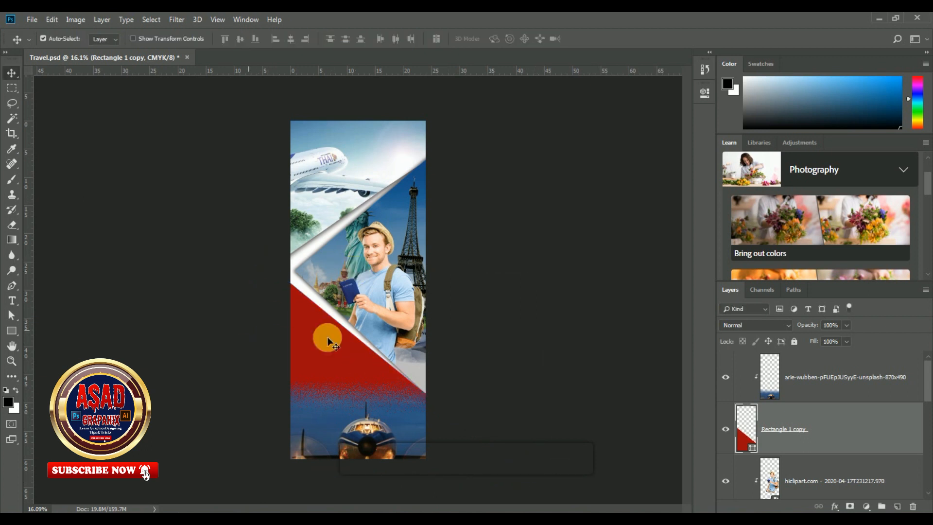
{"action": "left_click", "coordinate": [382, 298]}
{"action": "left_click", "coordinate": [334, 356]}
Scale the airplane image down to about 82%, centre it horizontally on the banner and move it up to show both wings' engines
{"action": "left_click_drag", "start_coordinate": [351, 444], "coordinate": [349, 431]}
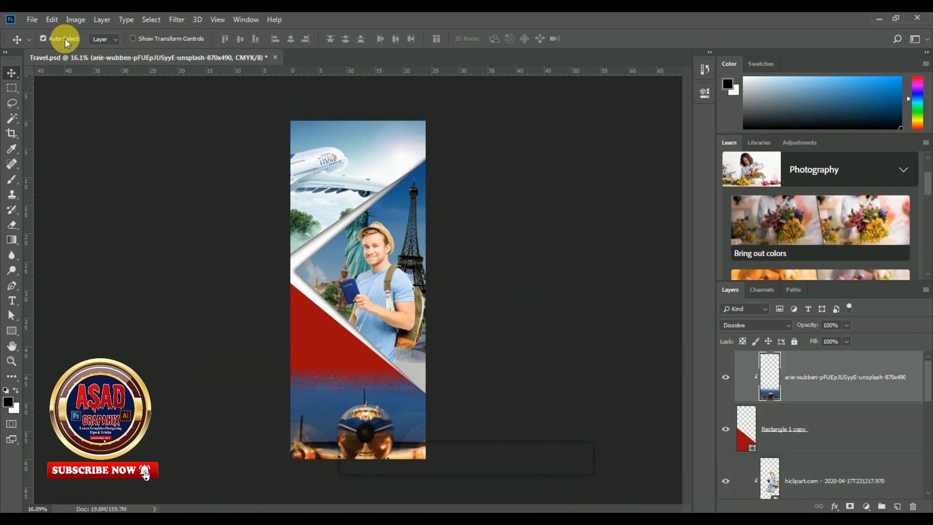
{"action": "left_click", "coordinate": [51, 20]}
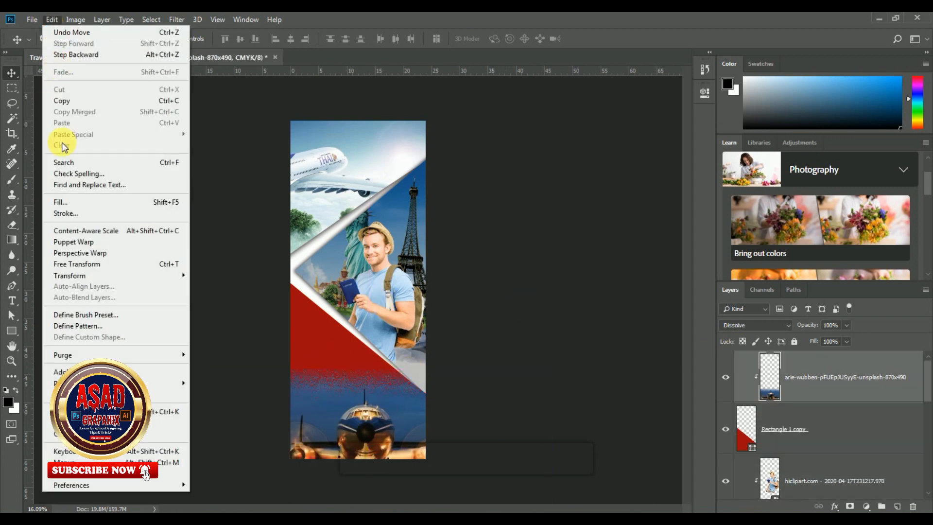
{"action": "left_click", "coordinate": [97, 264]}
{"action": "left_click_drag", "start_coordinate": [549, 369], "coordinate": [525, 372]}
{"action": "mouse_move", "coordinate": [495, 402]}
{"action": "left_mouse_down"}
{"action": "mouse_move", "coordinate": [488, 386]}
{"action": "mouse_move", "coordinate": [506, 375]}
{"action": "mouse_move", "coordinate": [493, 387]}
{"action": "left_mouse_up"}
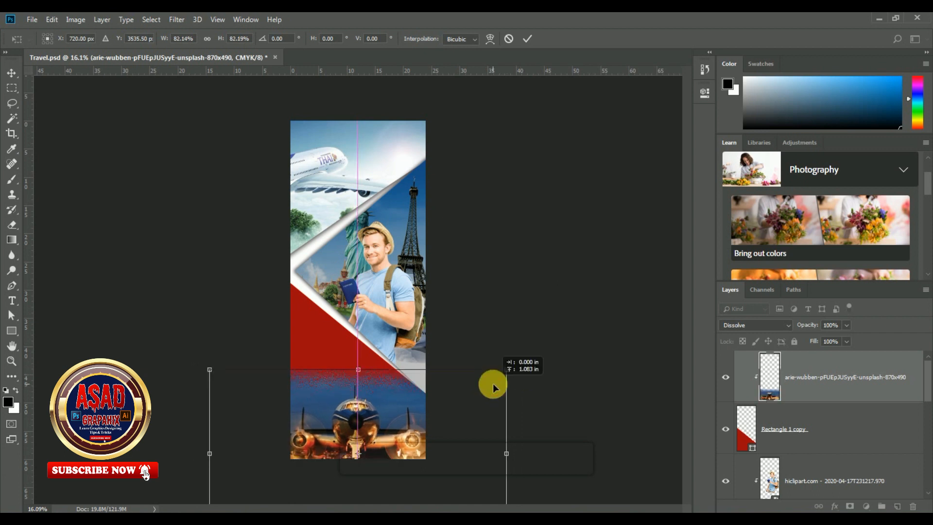
{"action": "key", "text": "Return"}
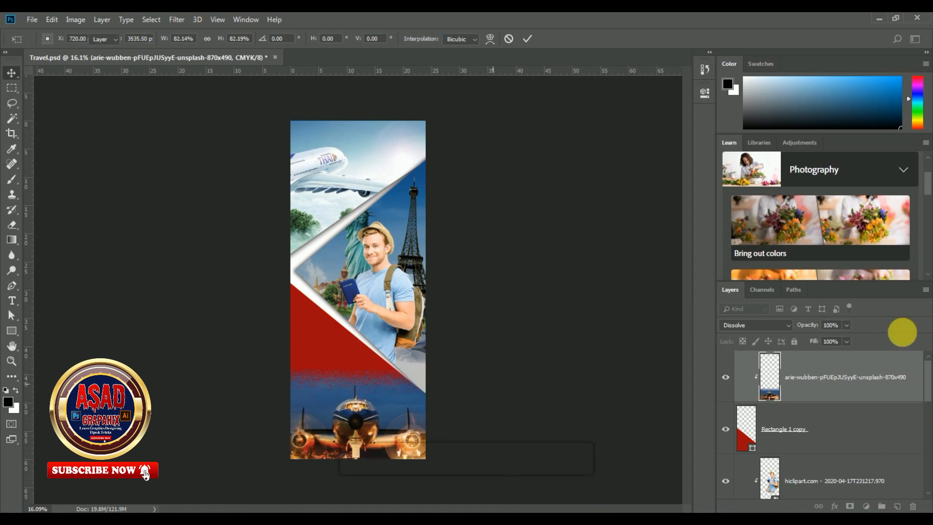
Try lowering the airplane layer's opacity to about 91%, restore it to 100% and deselect the layer
{"action": "left_click_drag", "start_coordinate": [843, 339], "coordinate": [830, 340]}
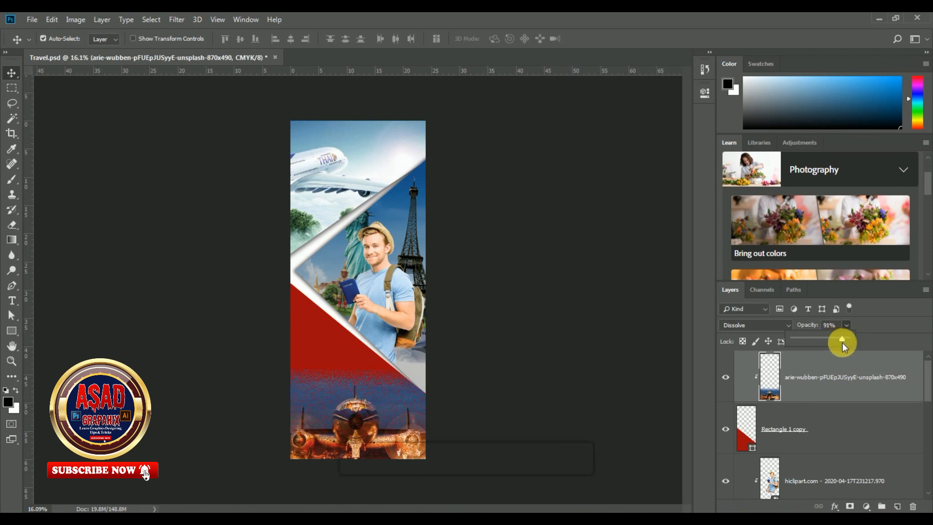
{"action": "left_click_drag", "start_coordinate": [843, 343], "coordinate": [847, 343]}
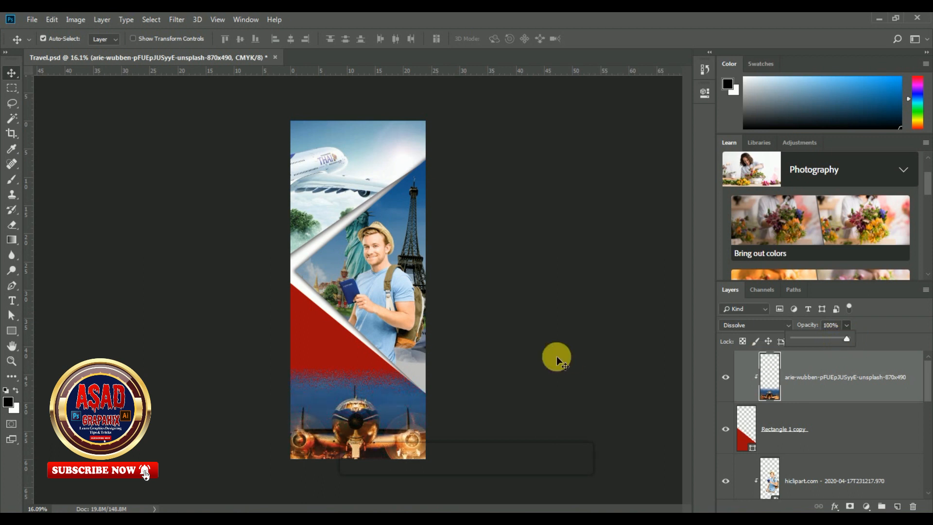
{"action": "left_click", "coordinate": [564, 343]}
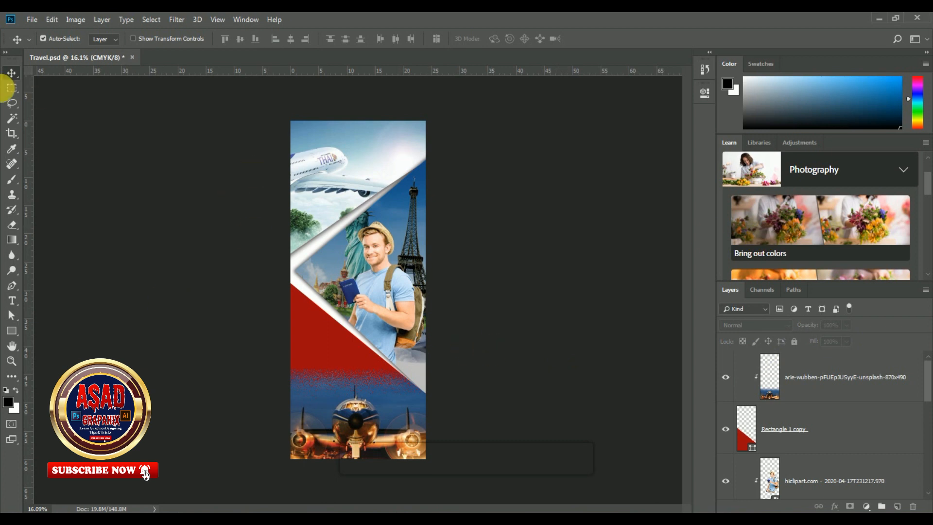
Add the two-line black heading "Let's Go Travel" at 272 pt over the banner's upper airplane image
{"action": "left_click", "coordinate": [12, 300]}
{"action": "left_click", "coordinate": [330, 151]}
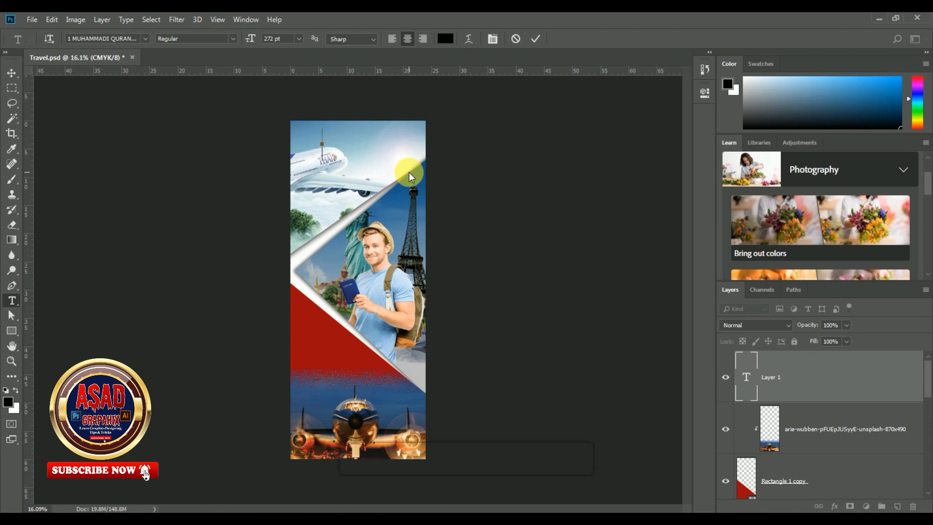
{"action": "type", "text": "Let's Go"}
{"action": "key", "text": "Return"}
{"action": "type", "text": "Tra"}
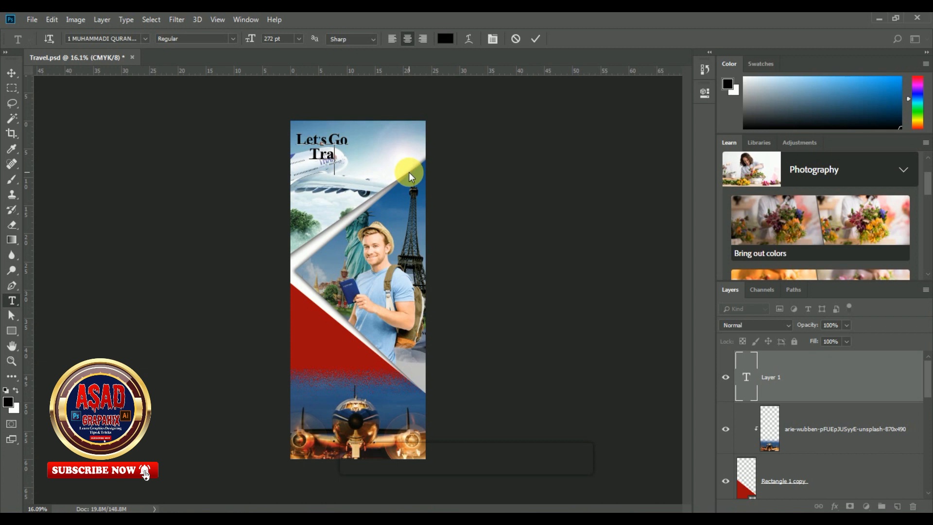
{"action": "type", "text": "vel"}
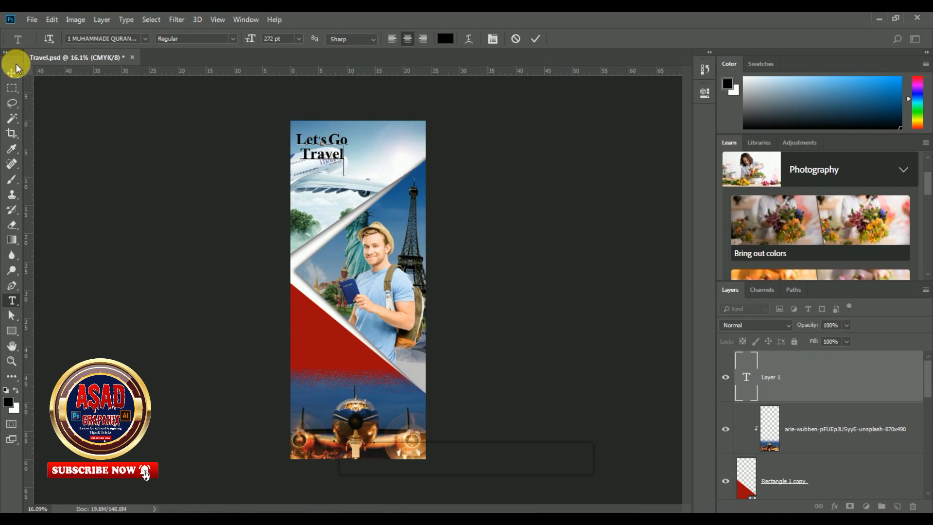
{"action": "left_click", "coordinate": [13, 72]}
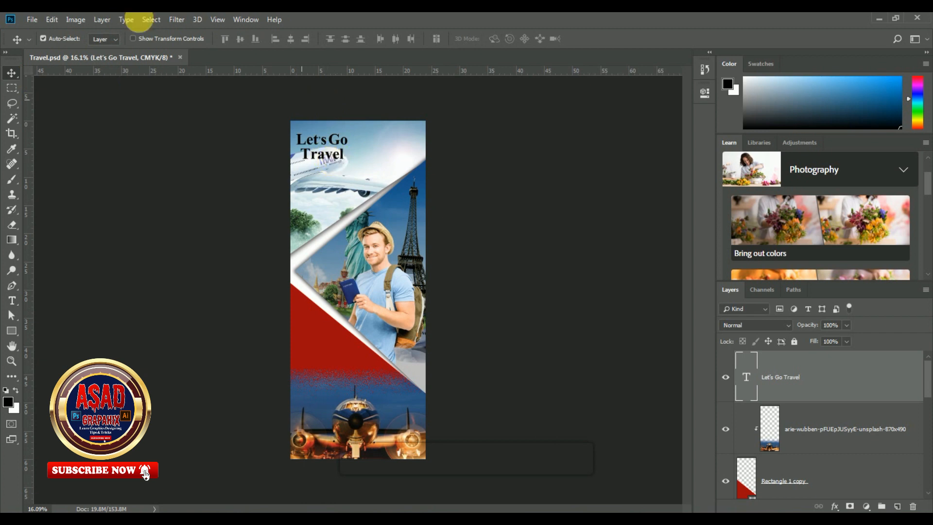
Enlarge the "Let's Go Travel" heading proportionally to about 183% and position it near the banner's upper left edge
{"action": "left_click", "coordinate": [52, 19]}
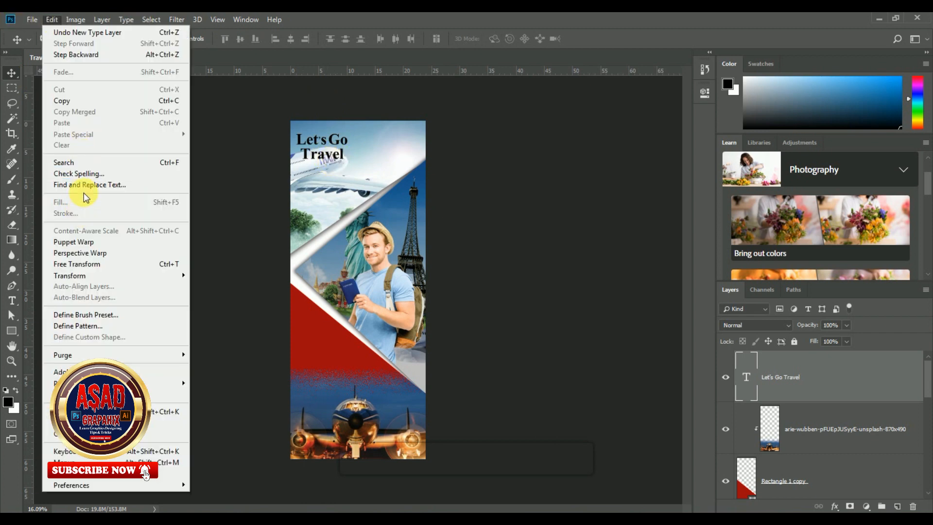
{"action": "left_click", "coordinate": [116, 264]}
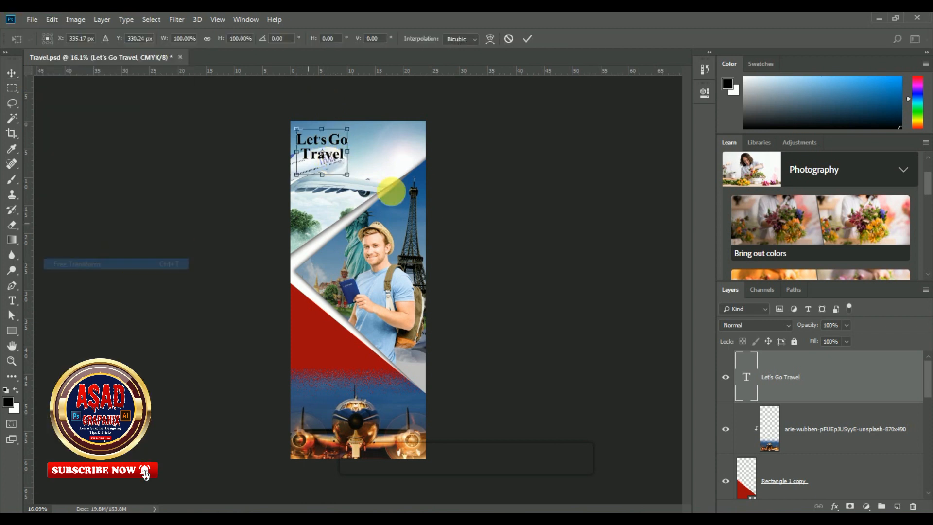
{"action": "left_click_drag", "start_coordinate": [354, 164], "coordinate": [375, 162]}
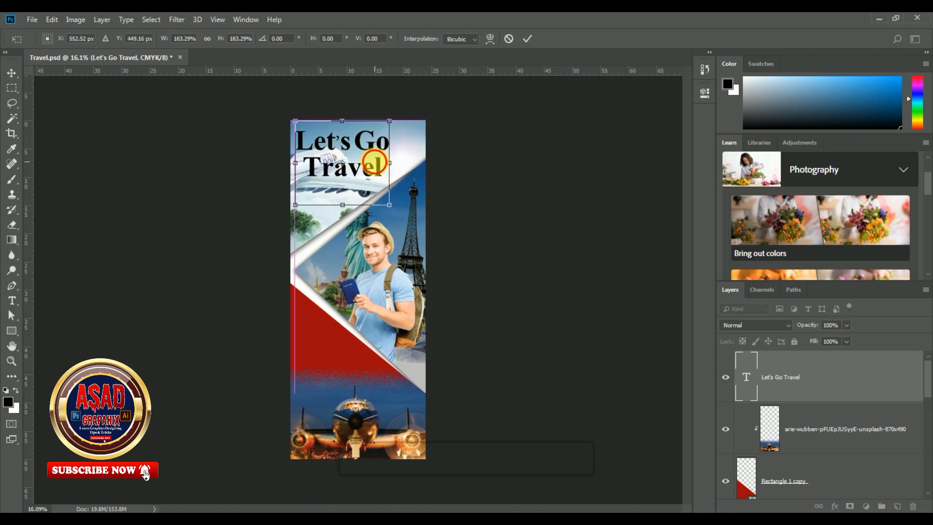
{"action": "key", "text": "Return"}
Open the layer effects of the "Let's Go Travel" heading, leave Pattern Overlay off and uncover the banner
{"action": "double_click", "coordinate": [861, 374]}
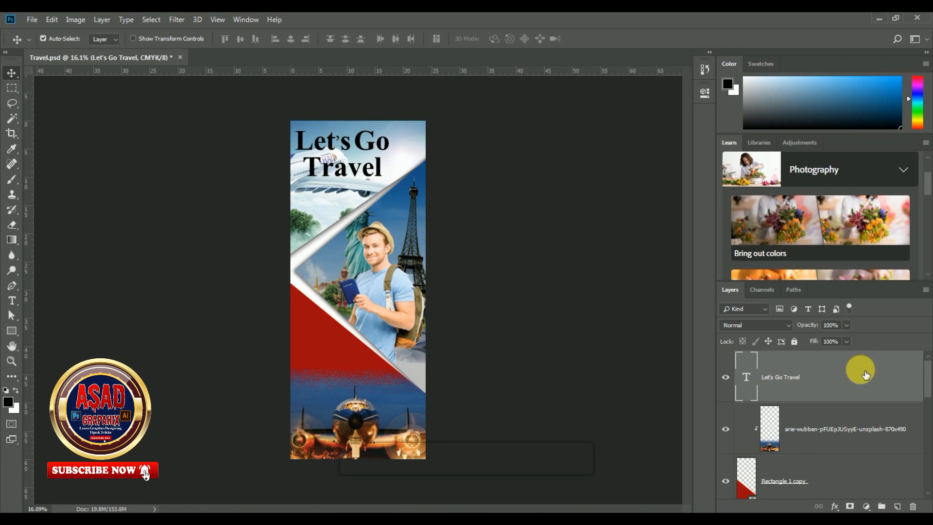
{"action": "left_click", "coordinate": [426, 427]}
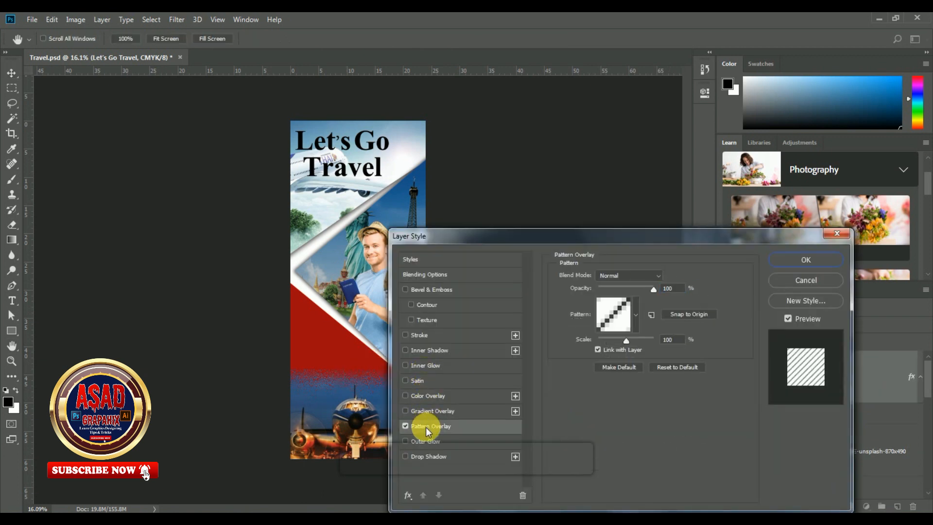
{"action": "left_click", "coordinate": [406, 426]}
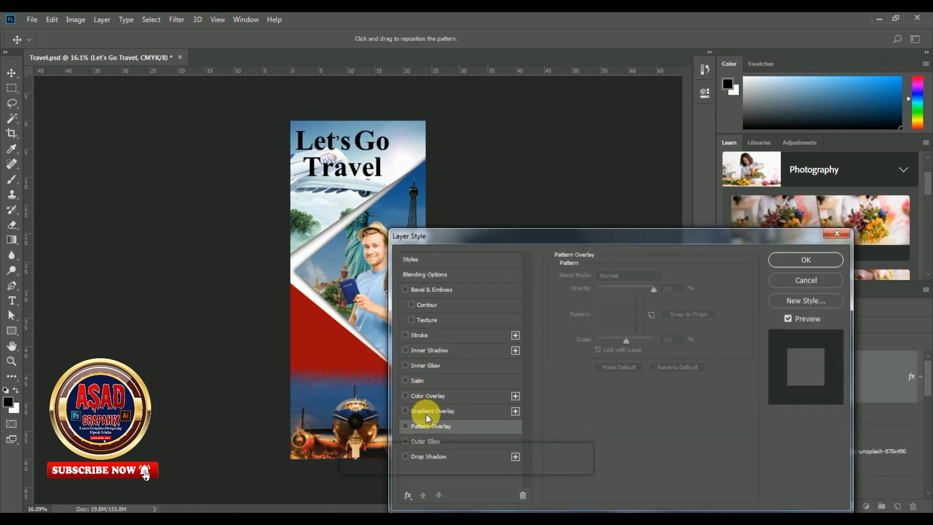
{"action": "left_click_drag", "start_coordinate": [557, 242], "coordinate": [602, 196]}
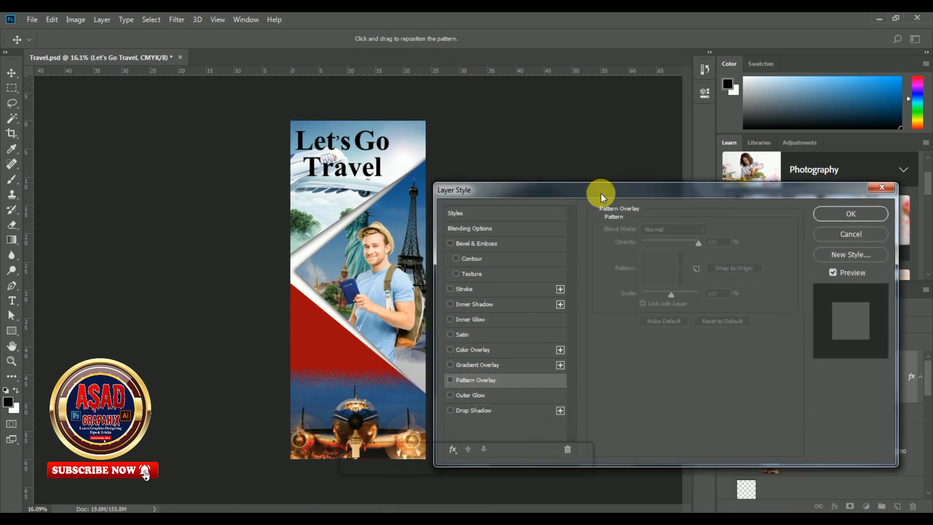
Try a linear pale yellow-to-blue gradient overlay at 90° and 100% opacity on the "Let's Go Travel" heading
{"action": "left_click", "coordinate": [470, 364]}
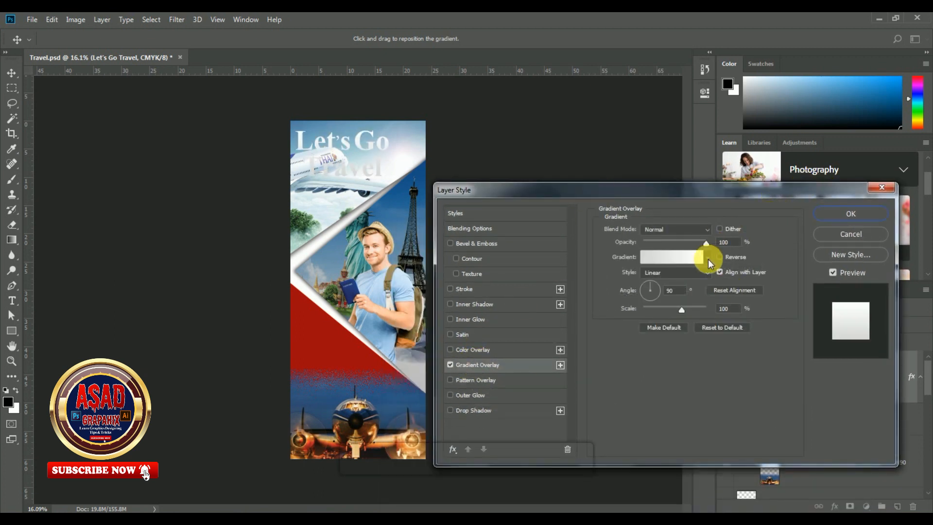
{"action": "left_click", "coordinate": [707, 258]}
{"action": "left_click", "coordinate": [683, 307]}
{"action": "left_click", "coordinate": [690, 290]}
{"action": "scroll", "coordinate": [661, 288], "scroll_direction": "down", "scroll_amount": 3}
{"action": "left_click", "coordinate": [693, 312]}
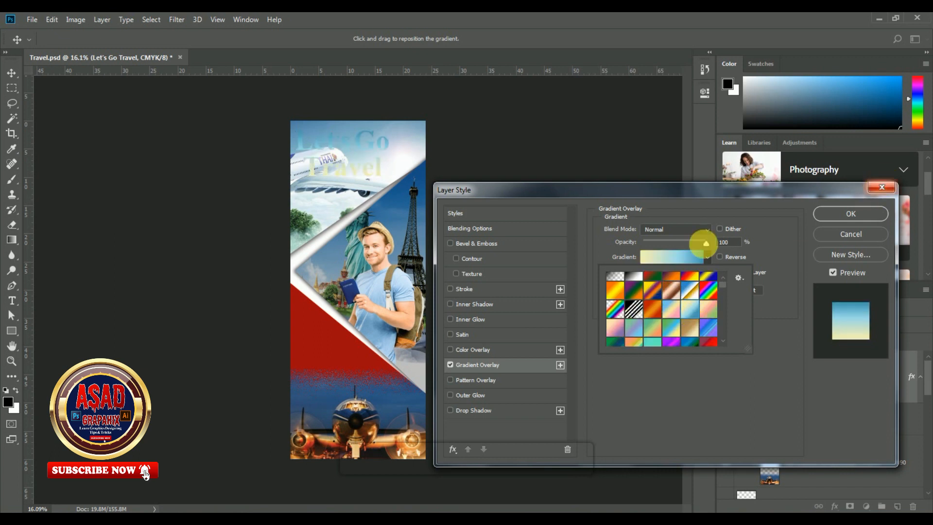
Try a 6 px black outside stroke around the heading's letters
{"action": "left_click", "coordinate": [471, 289]}
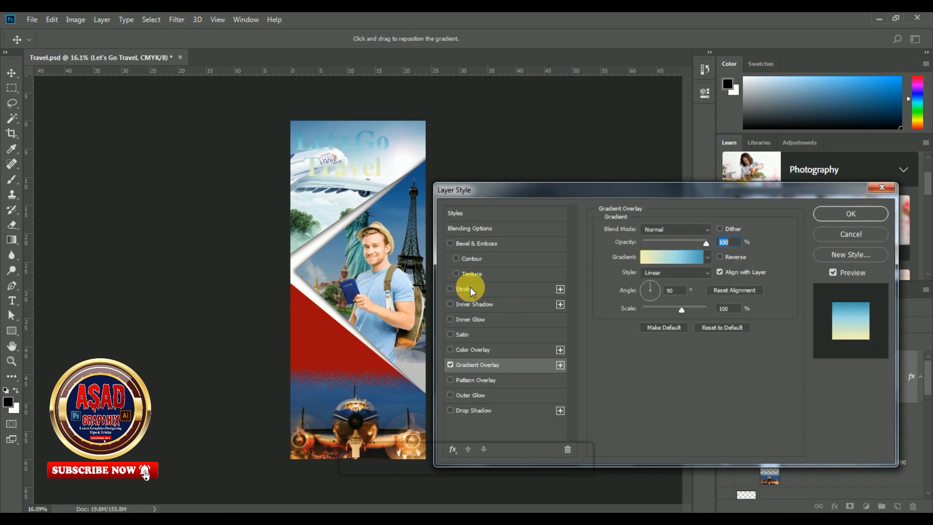
{"action": "left_click", "coordinate": [470, 289]}
{"action": "left_click_drag", "start_coordinate": [649, 228], "coordinate": [647, 232]}
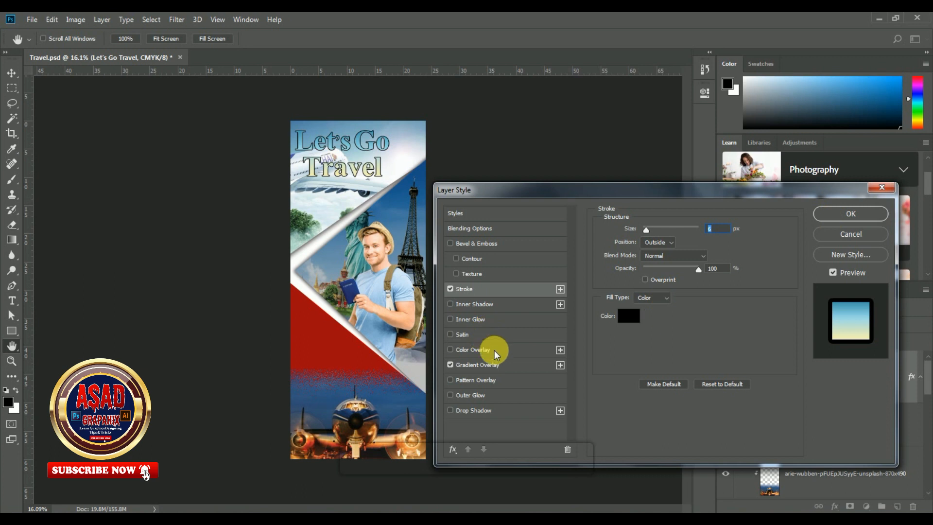
Try other multicolour gradient presets on the heading, ending with the blue, yellow and pink one
{"action": "left_click", "coordinate": [526, 365]}
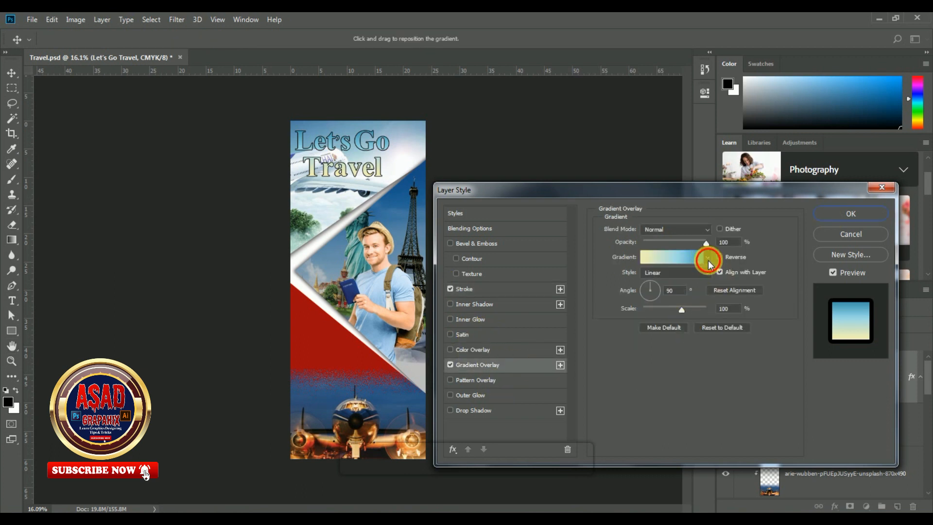
{"action": "left_click", "coordinate": [709, 264]}
{"action": "left_click", "coordinate": [680, 321]}
{"action": "left_click", "coordinate": [685, 332]}
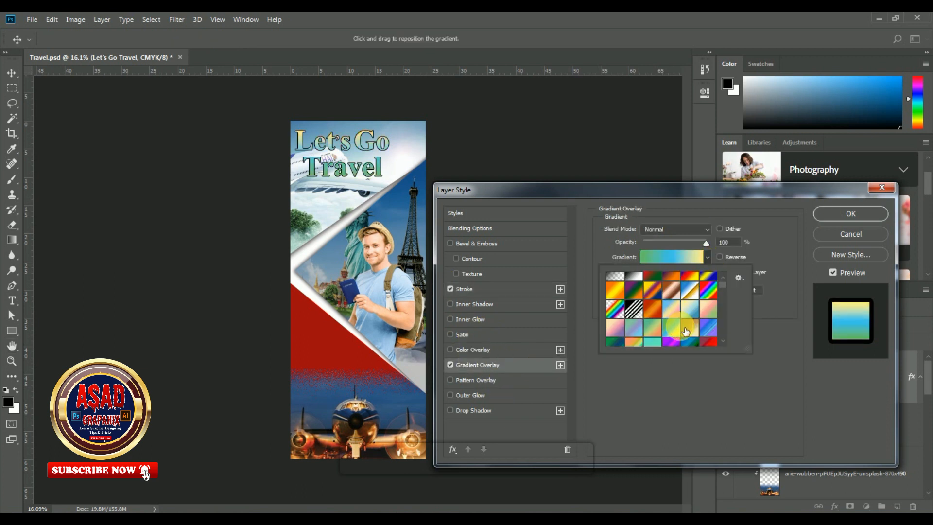
{"action": "left_click", "coordinate": [681, 311]}
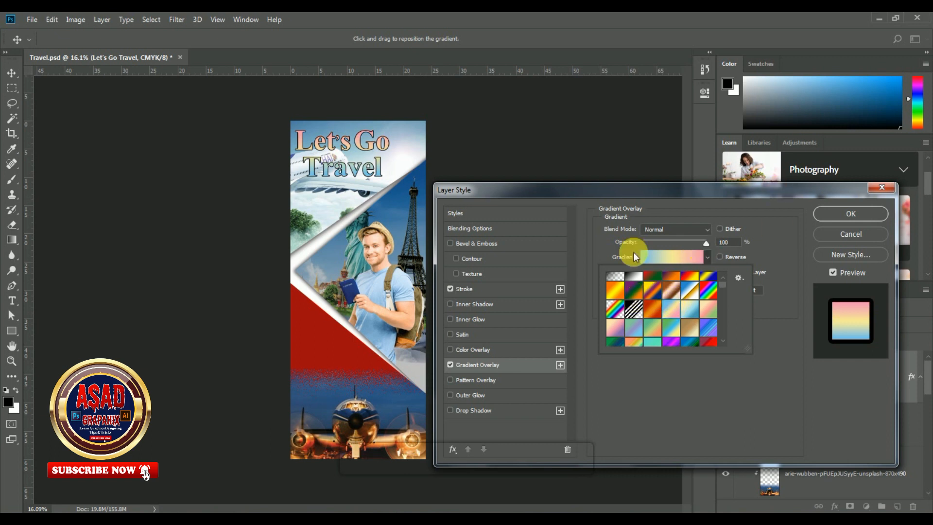
Replace the heading's gradient overlay and stroke with a solid blue colour overlay at 100% opacity
{"action": "left_click", "coordinate": [457, 368]}
{"action": "left_click", "coordinate": [451, 365]}
{"action": "left_click", "coordinate": [463, 350]}
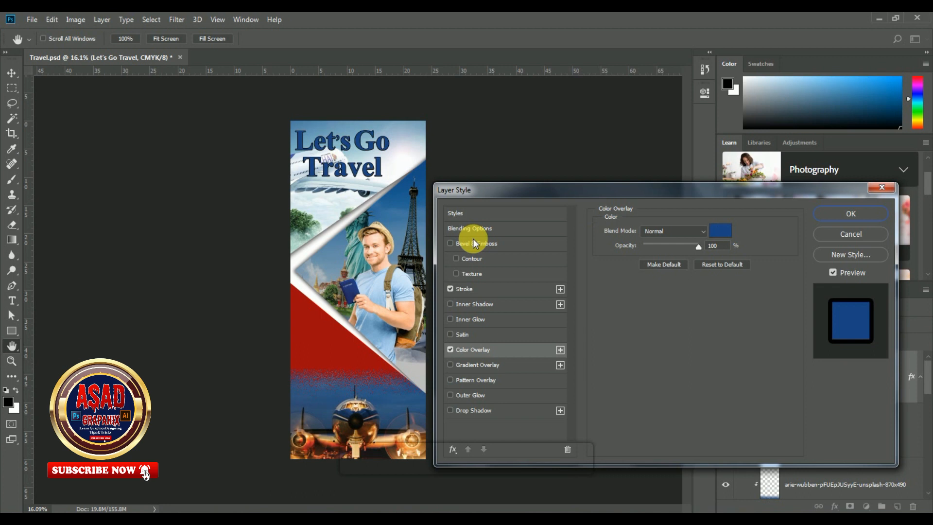
{"action": "left_click", "coordinate": [451, 289]}
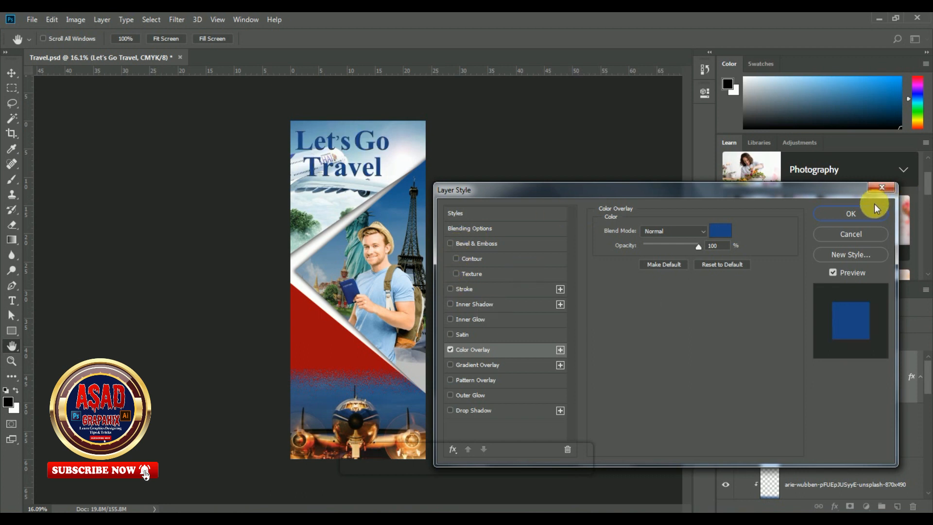
Add a 0 px black drop shadow and a strengthened white outer glow to the heading and apply the layer style
{"action": "left_click", "coordinate": [506, 411]}
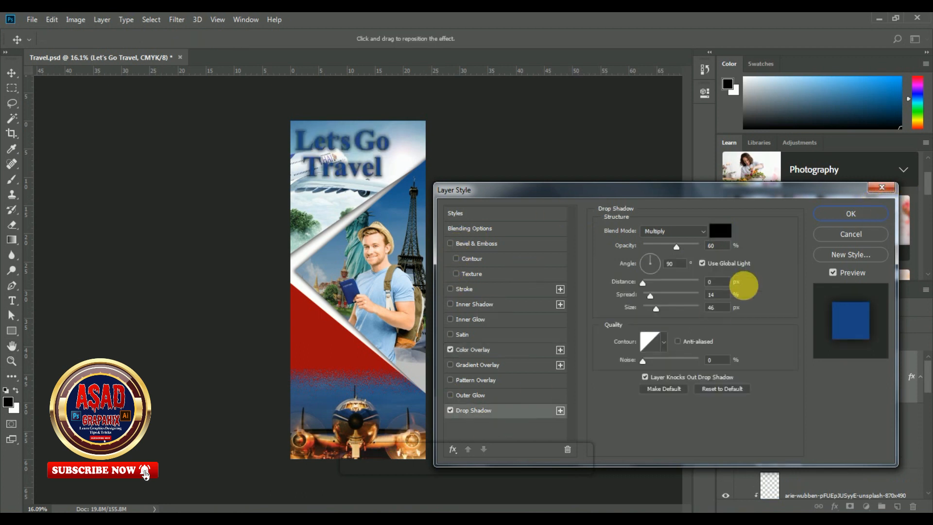
{"action": "left_click_drag", "start_coordinate": [657, 308], "coordinate": [645, 309]}
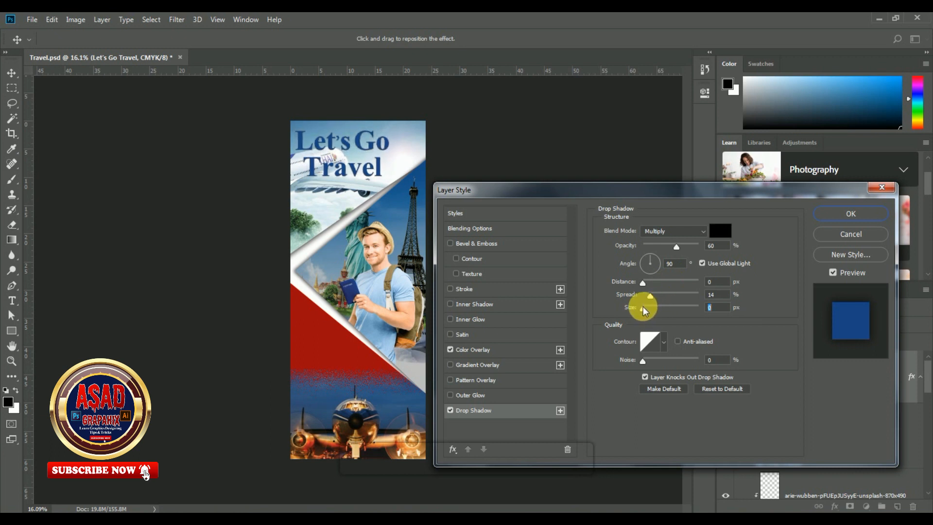
{"action": "left_click", "coordinate": [460, 396]}
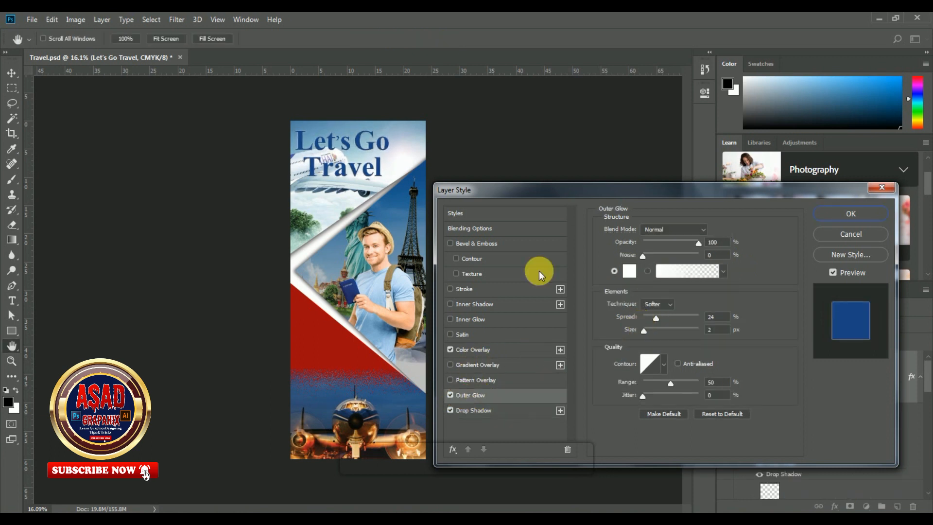
{"action": "left_click_drag", "start_coordinate": [658, 320], "coordinate": [666, 319]}
{"action": "left_click", "coordinate": [849, 220]}
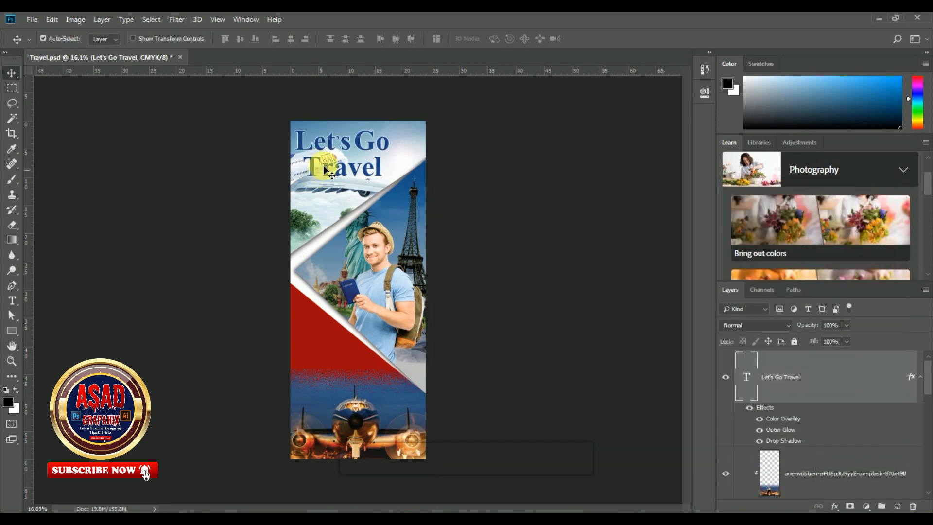
Shift the "Let's Go Travel" heading slightly right, closer to the banner's horizontal centre
{"action": "left_click_drag", "start_coordinate": [358, 146], "coordinate": [366, 143]}
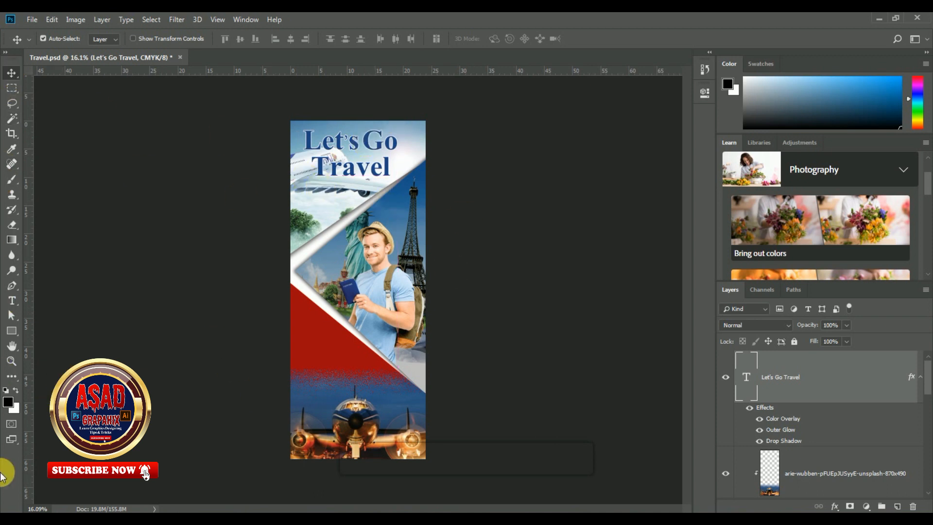
Add the three-line centred black text "Time To Travel" at 272 pt on the red triangle and shift it fully inside the banner
{"action": "left_click", "coordinate": [12, 300]}
{"action": "left_click", "coordinate": [309, 341]}
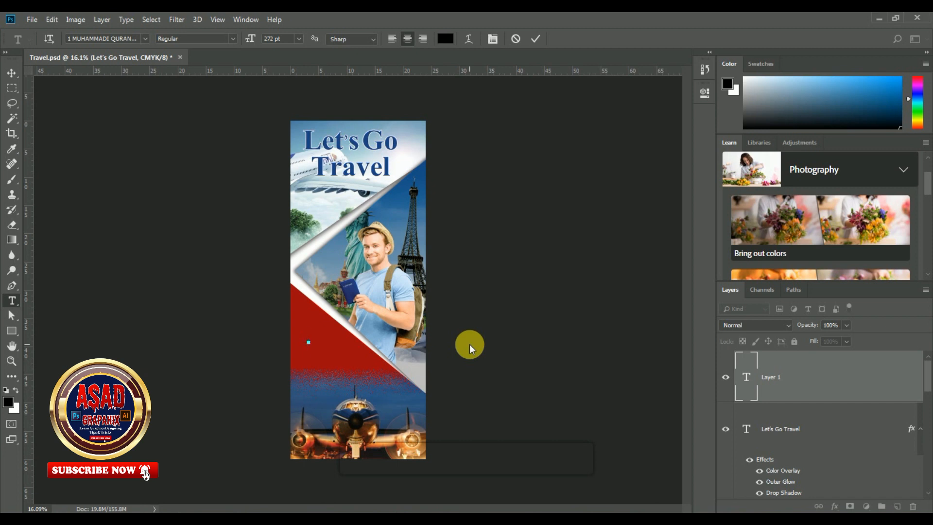
{"action": "type", "text": "Tim"}
{"action": "type", "text": "e To Travel"}
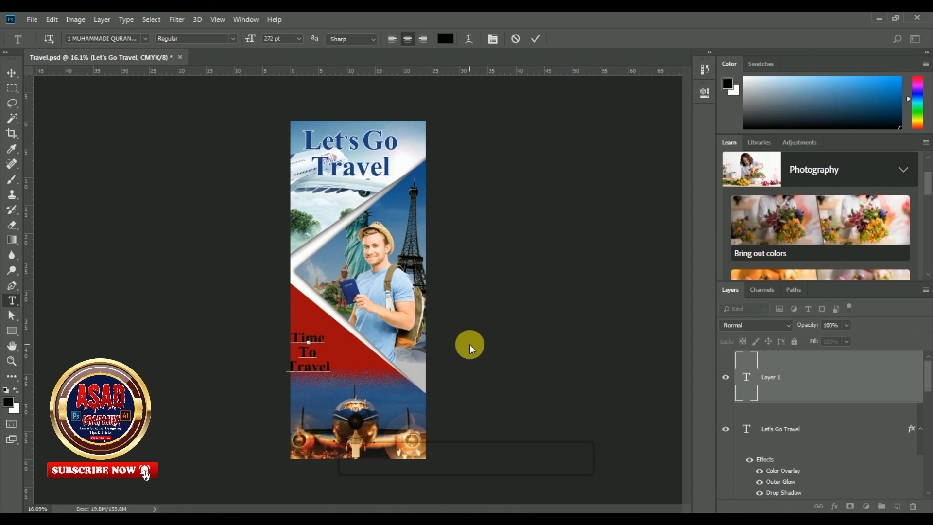
{"action": "left_click", "coordinate": [12, 73]}
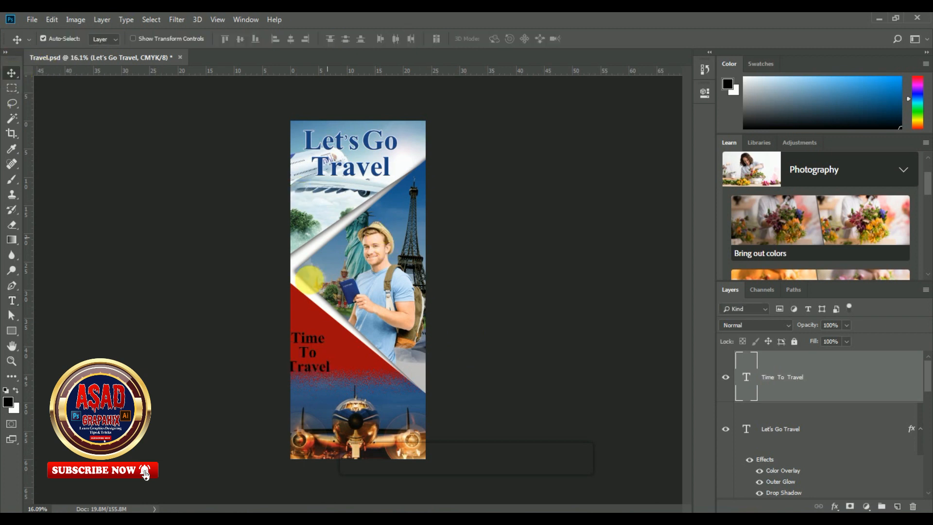
{"action": "left_click_drag", "start_coordinate": [318, 339], "coordinate": [332, 338]}
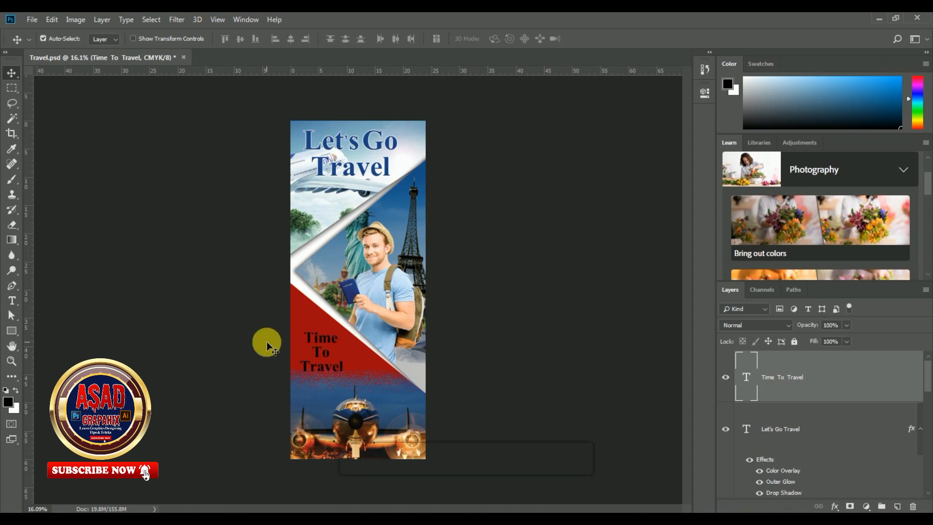
Change the font of the whole "Time To Travel" text to Shlop
{"action": "left_click", "coordinate": [13, 298]}
{"action": "left_click", "coordinate": [321, 352]}
{"action": "key", "text": "ctrl+a"}
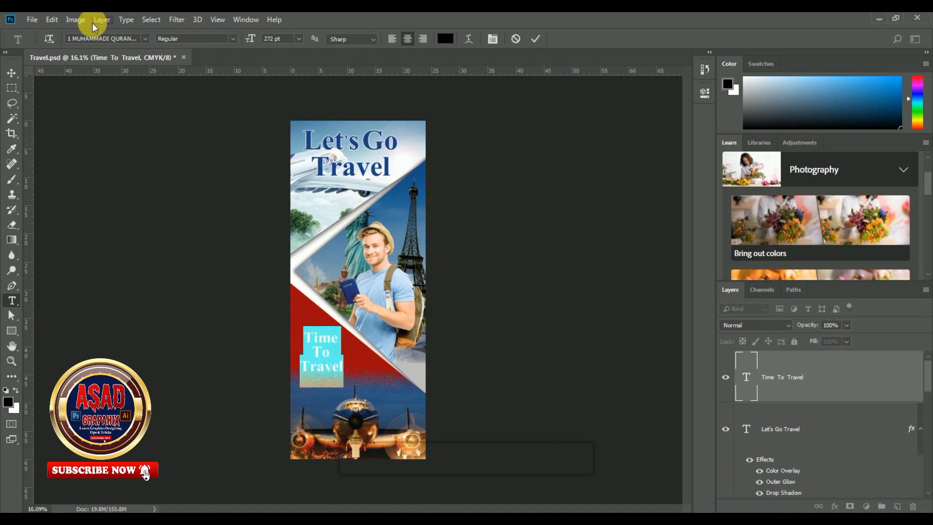
{"action": "left_click", "coordinate": [108, 39]}
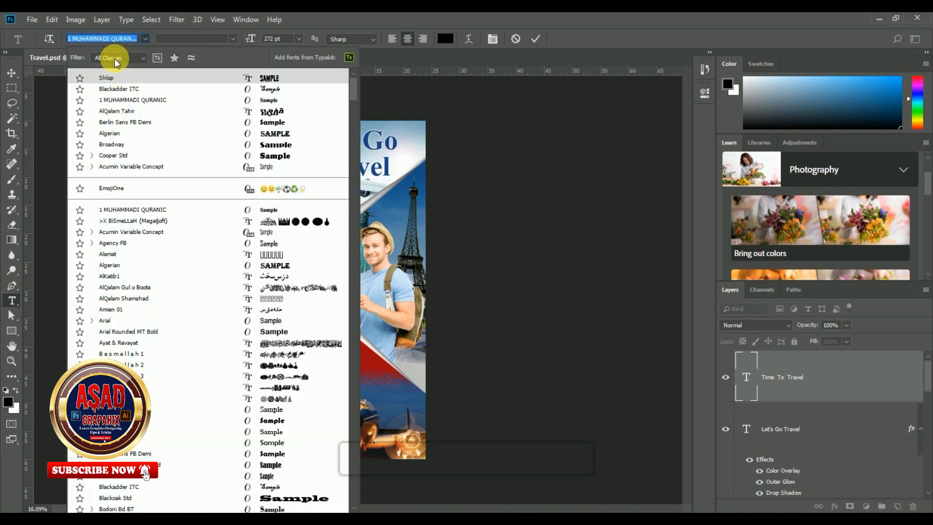
{"action": "type", "text": "s"}
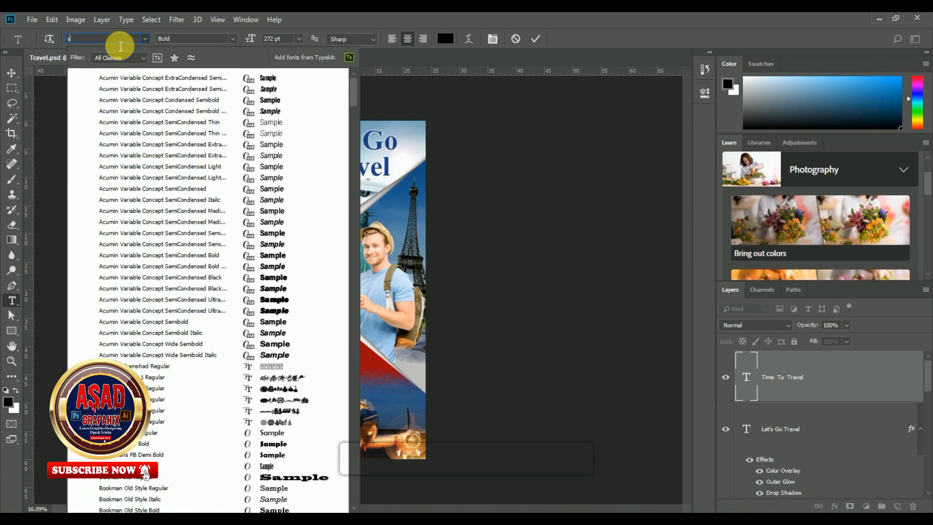
{"action": "type", "text": "l"}
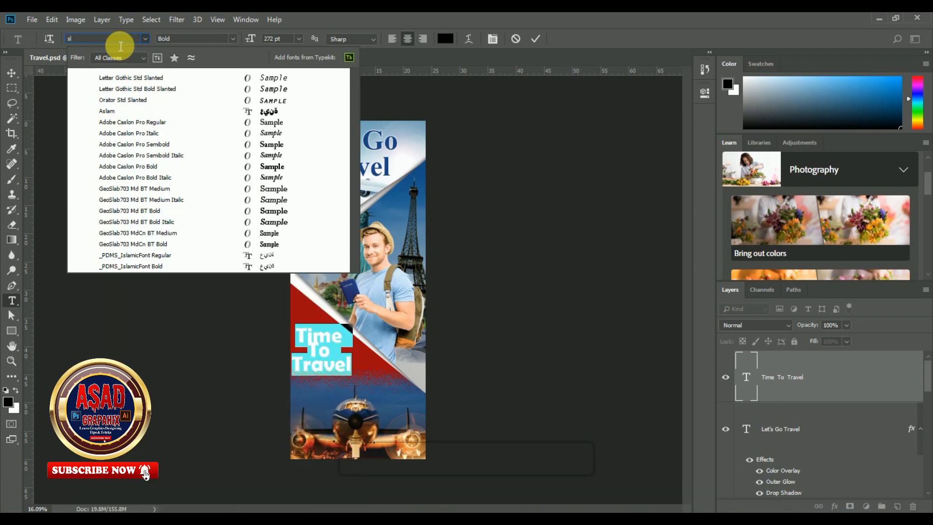
{"action": "key", "text": "BackSpace"}
{"action": "type", "text": "h"}
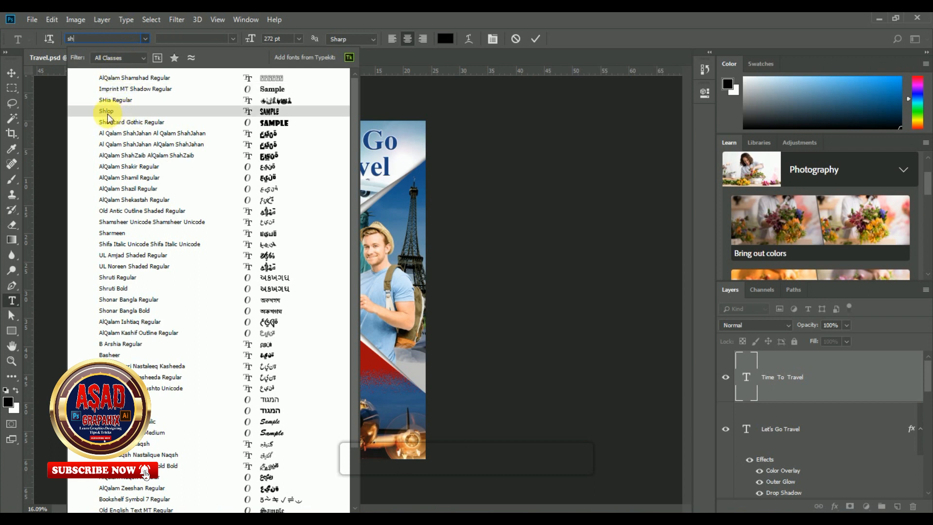
{"action": "left_click", "coordinate": [107, 114]}
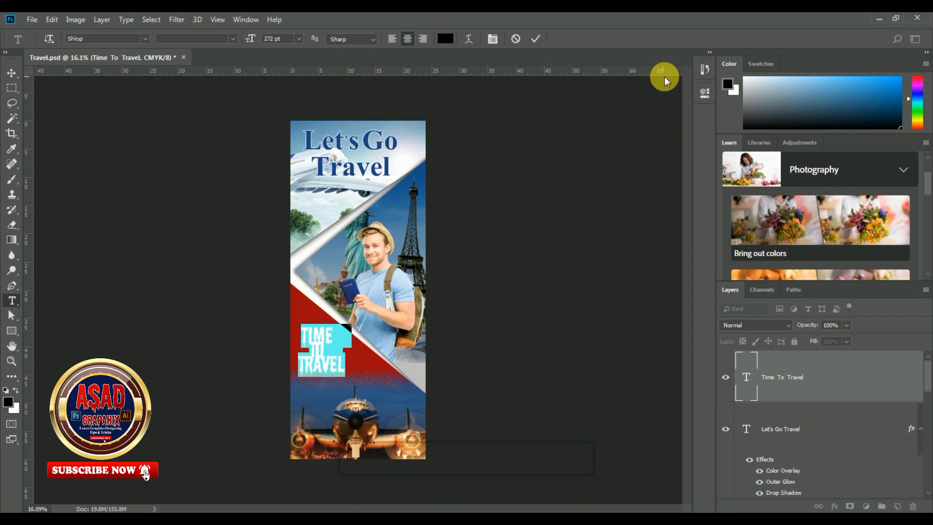
Increase the leading of the "Time To Travel" text to separate its three lines and move it slightly up and left within the red triangle
{"action": "left_click", "coordinate": [698, 95]}
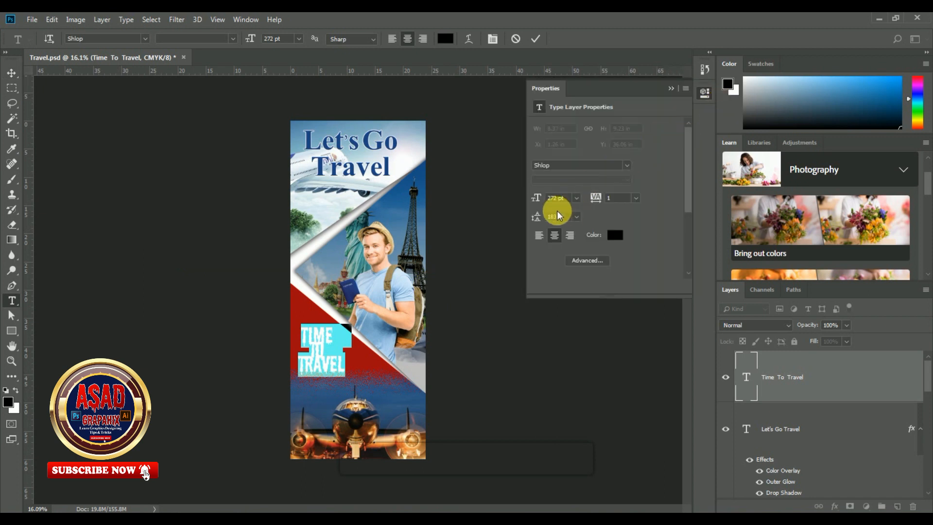
{"action": "left_click_drag", "start_coordinate": [537, 217], "coordinate": [551, 225]}
{"action": "left_click_drag", "start_coordinate": [555, 226], "coordinate": [569, 228]}
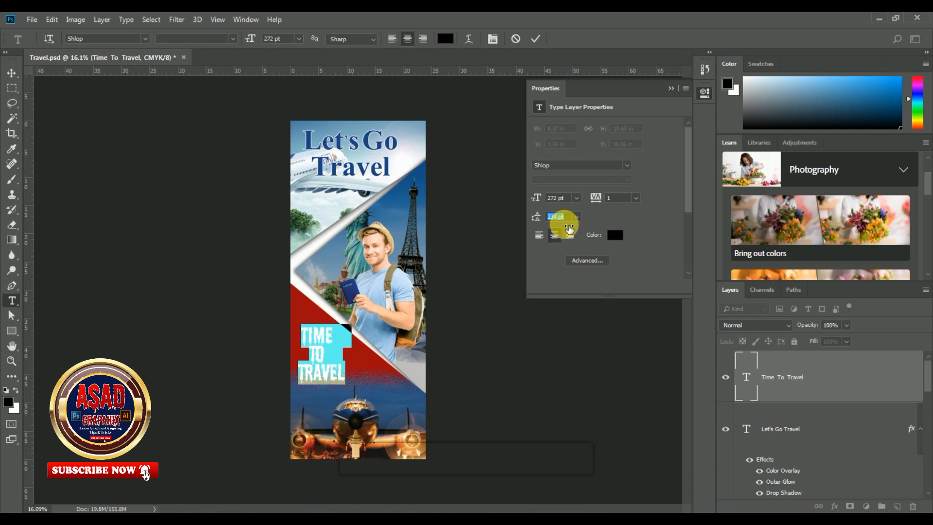
{"action": "left_click", "coordinate": [672, 88]}
{"action": "left_click", "coordinate": [11, 73]}
{"action": "left_click", "coordinate": [219, 246]}
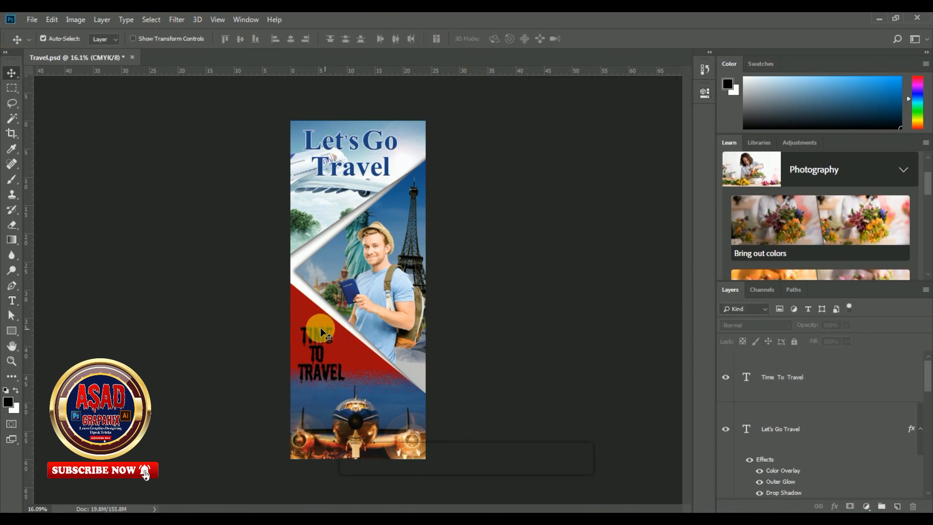
{"action": "left_click_drag", "start_coordinate": [326, 336], "coordinate": [322, 325]}
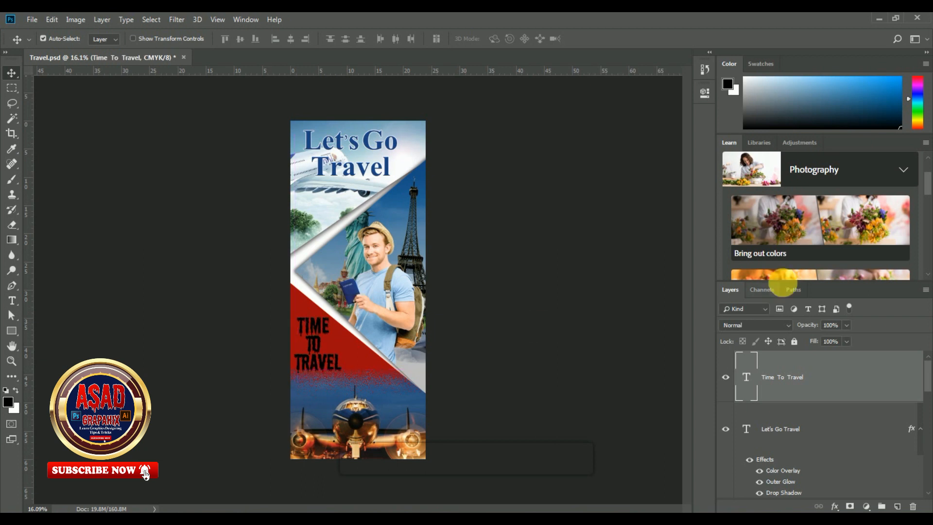
Apply a white (ffffff) Color Overlay in Normal mode at 100% opacity to the "Time To Travel" text layer
{"action": "double_click", "coordinate": [838, 385]}
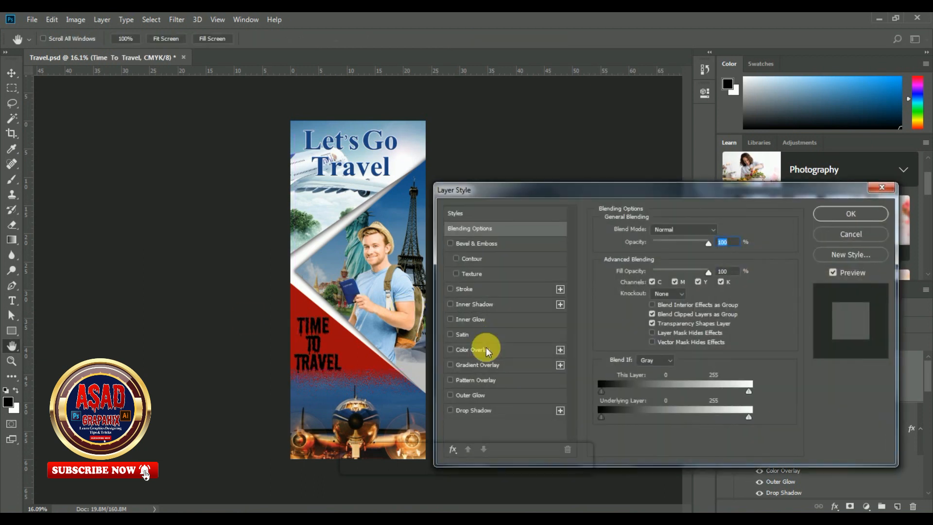
{"action": "left_click", "coordinate": [491, 350]}
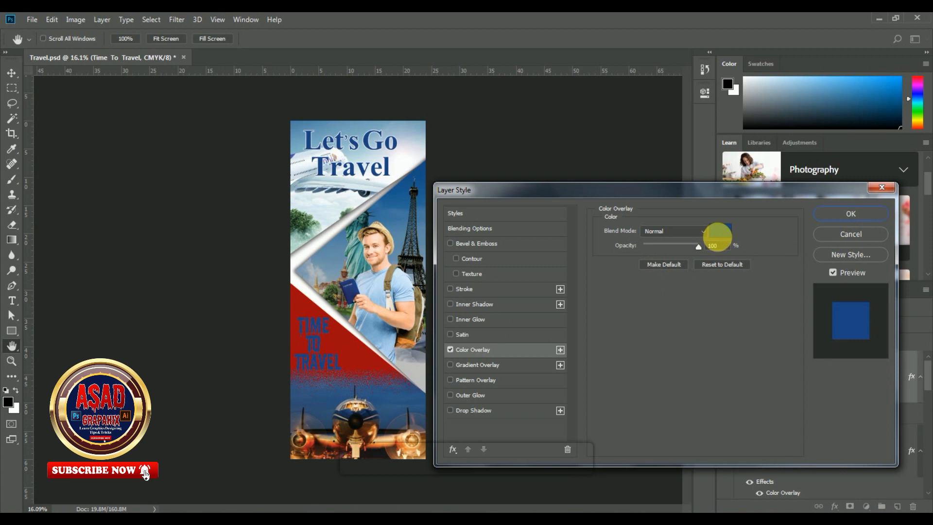
{"action": "left_click", "coordinate": [720, 231]}
{"action": "left_click_drag", "start_coordinate": [517, 281], "coordinate": [145, 69]}
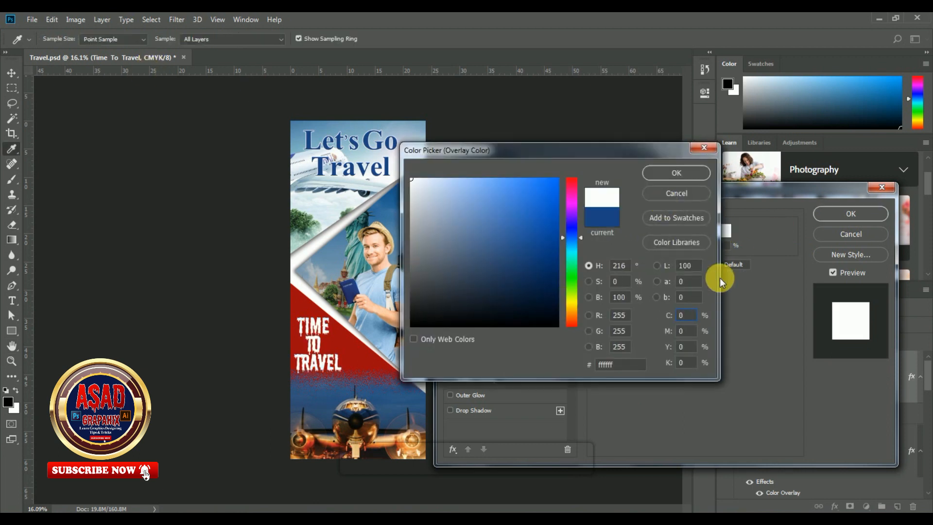
{"action": "left_click", "coordinate": [672, 179]}
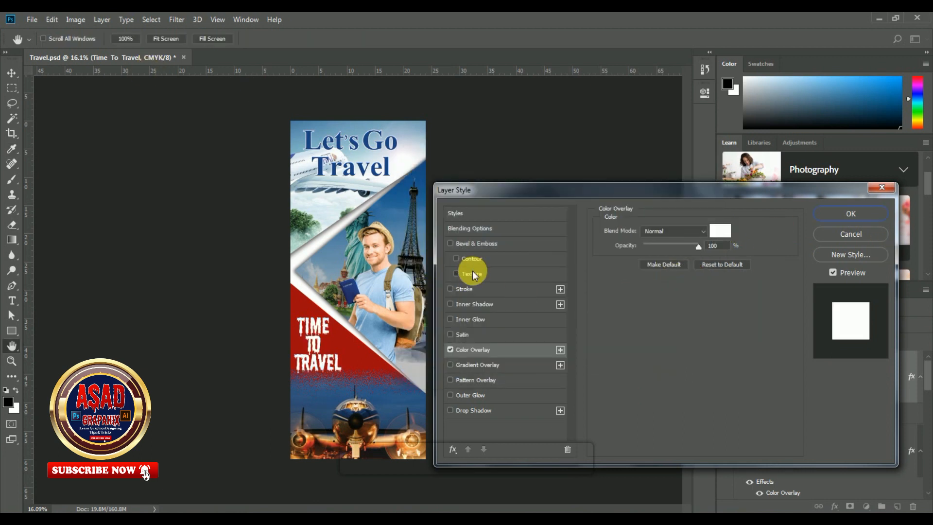
Add Bevel & Emboss without Texture and a black outside Stroke at 100% opacity to the "Time To Travel" text
{"action": "left_click", "coordinate": [456, 273]}
{"action": "left_click", "coordinate": [456, 273]}
{"action": "left_click", "coordinate": [462, 293]}
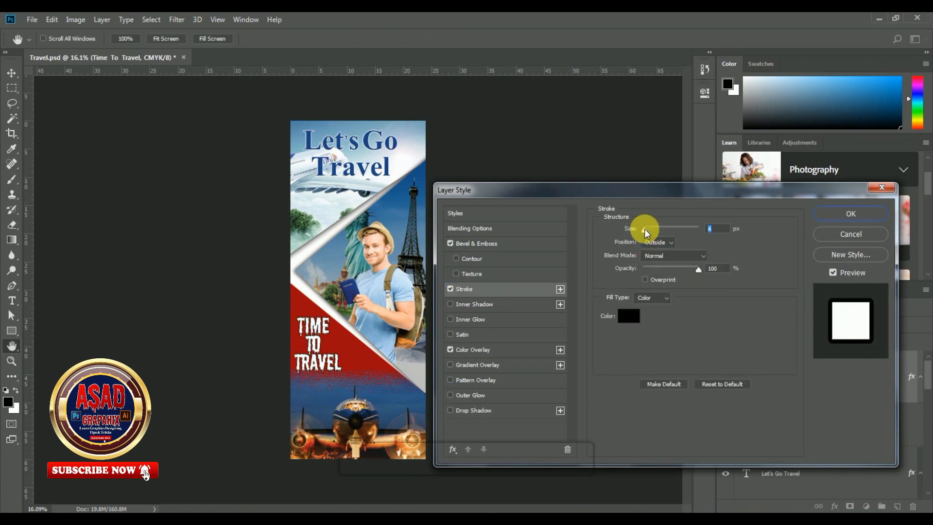
{"action": "left_click", "coordinate": [853, 212]}
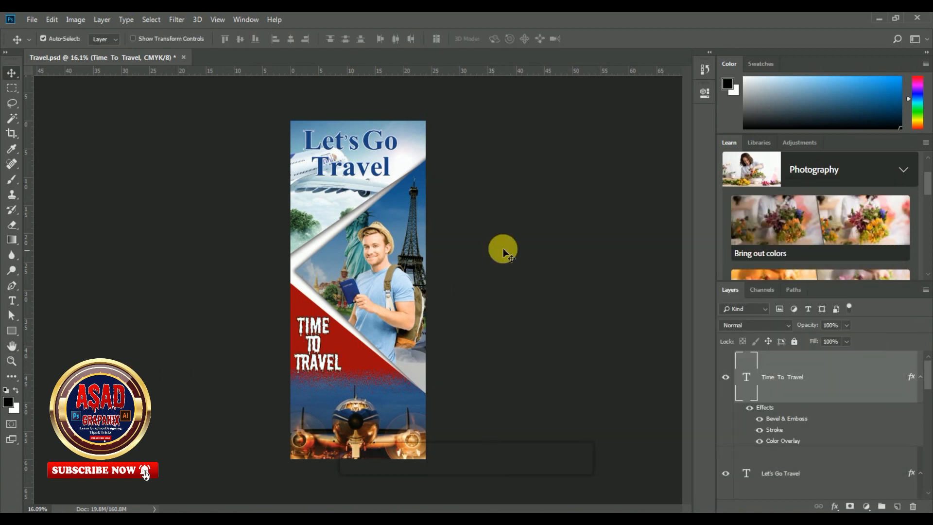
Add a linear black-to-transparent gradient fill layer directly above the Background layer, with a 90° angle and about 133% scale
{"action": "scroll", "coordinate": [608, 291], "scroll_direction": "up", "scroll_amount": 1}
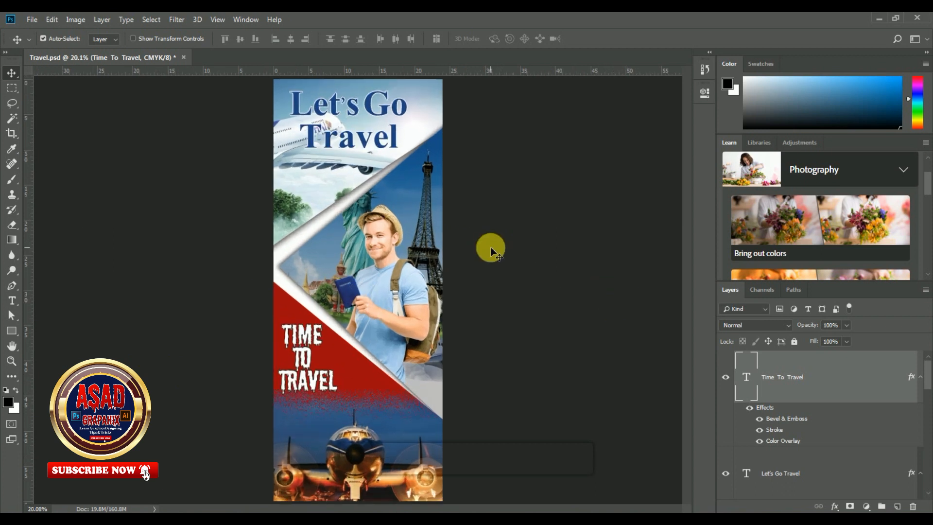
{"action": "scroll", "coordinate": [860, 379], "scroll_direction": "down", "scroll_amount": 5}
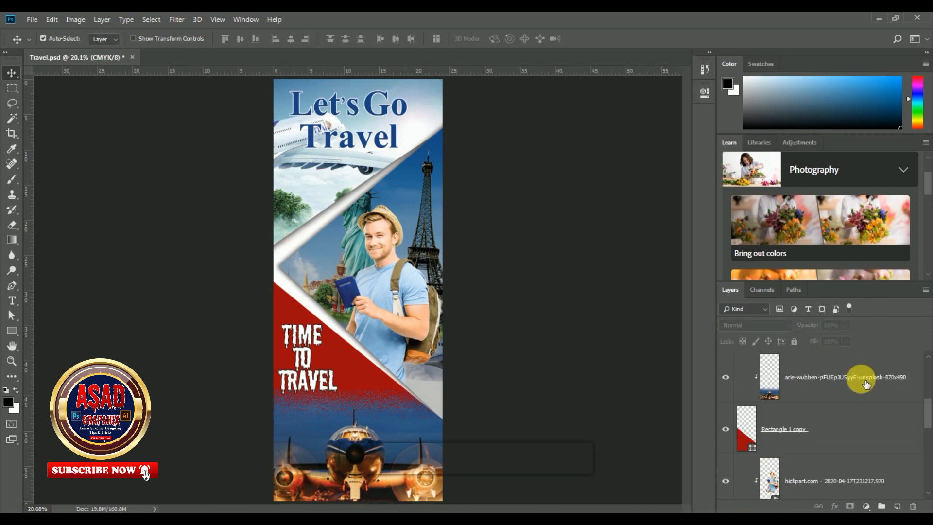
{"action": "left_click", "coordinate": [871, 479]}
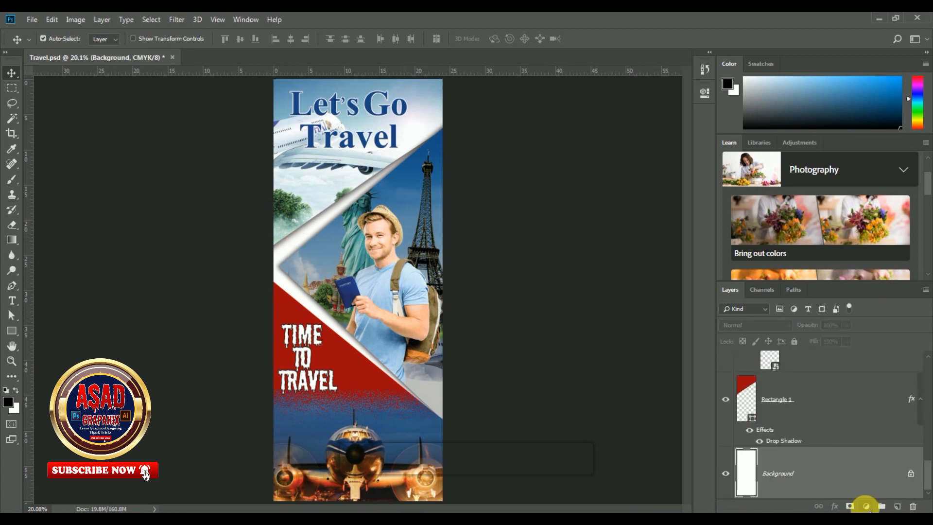
{"action": "left_click", "coordinate": [866, 506]}
{"action": "left_click", "coordinate": [871, 319]}
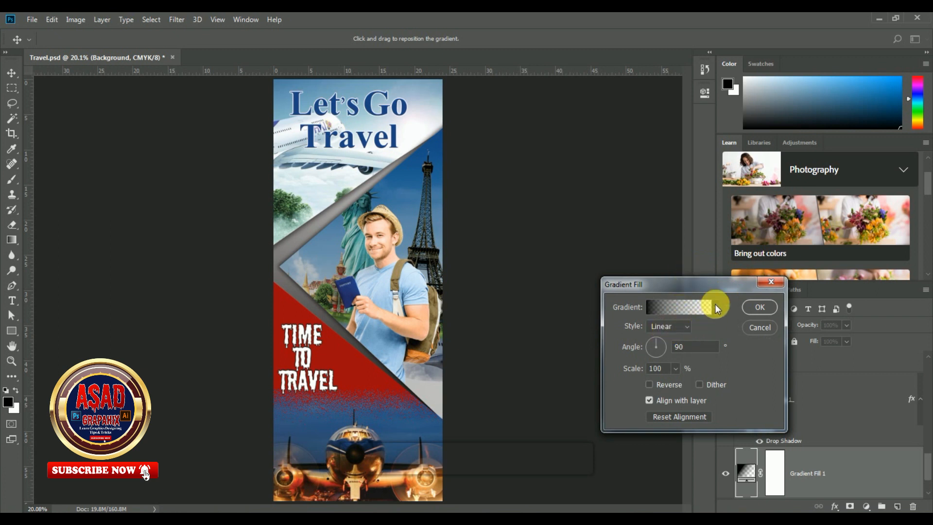
{"action": "left_click", "coordinate": [676, 369]}
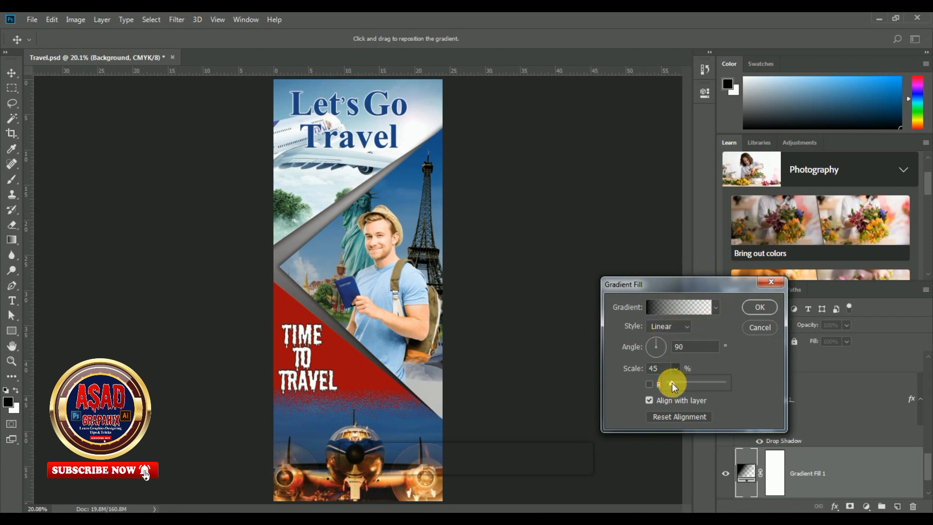
{"action": "left_click_drag", "start_coordinate": [670, 386], "coordinate": [708, 388]}
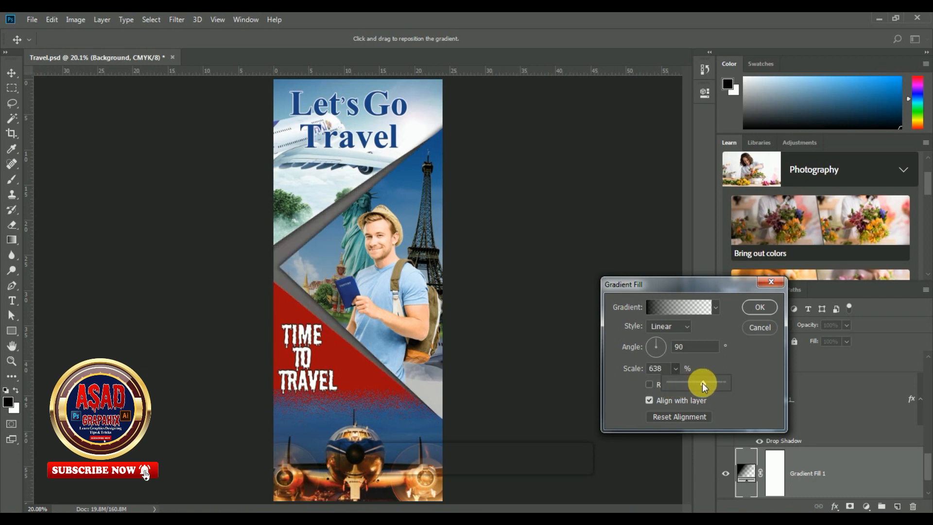
{"action": "left_click_drag", "start_coordinate": [701, 386], "coordinate": [679, 387]}
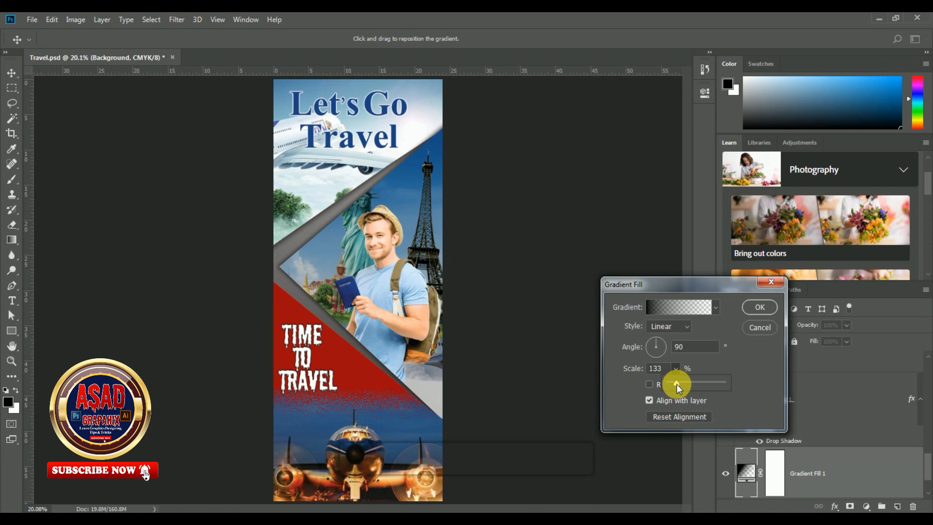
{"action": "left_click", "coordinate": [760, 307]}
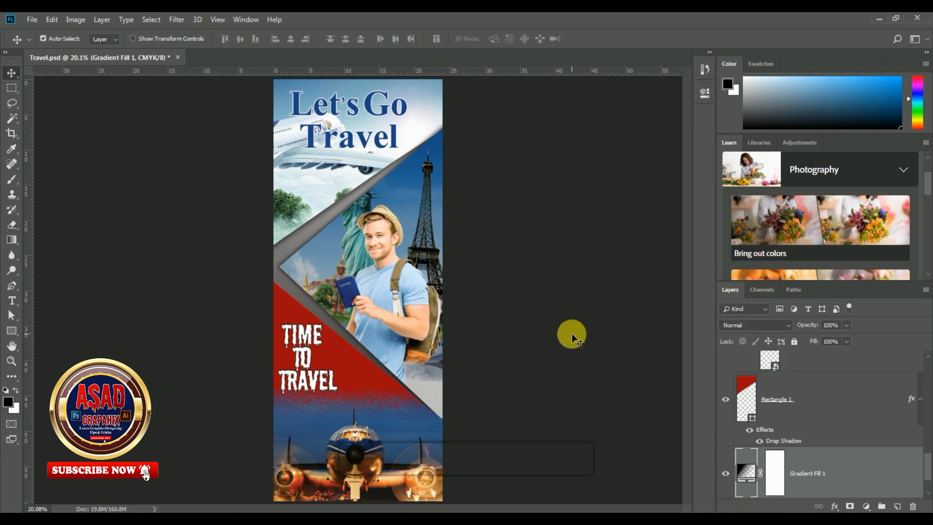
Preview the whole banner in full-screen mode against a black surround, fitted to the screen
{"action": "key", "text": "f"}
{"action": "key", "text": "f"}
{"action": "key", "text": "f"}
{"action": "key", "text": "f"}
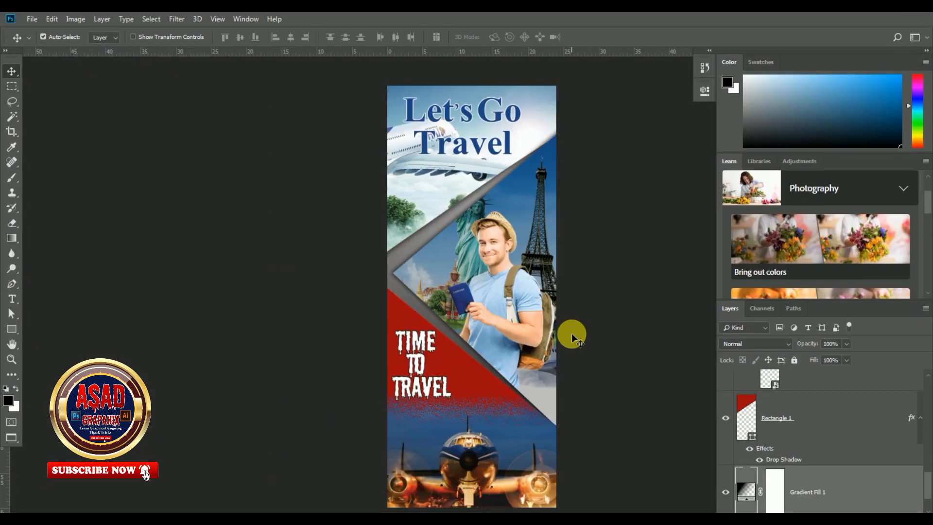
{"action": "key", "text": "f"}
{"action": "key", "text": "ctrl+0"}
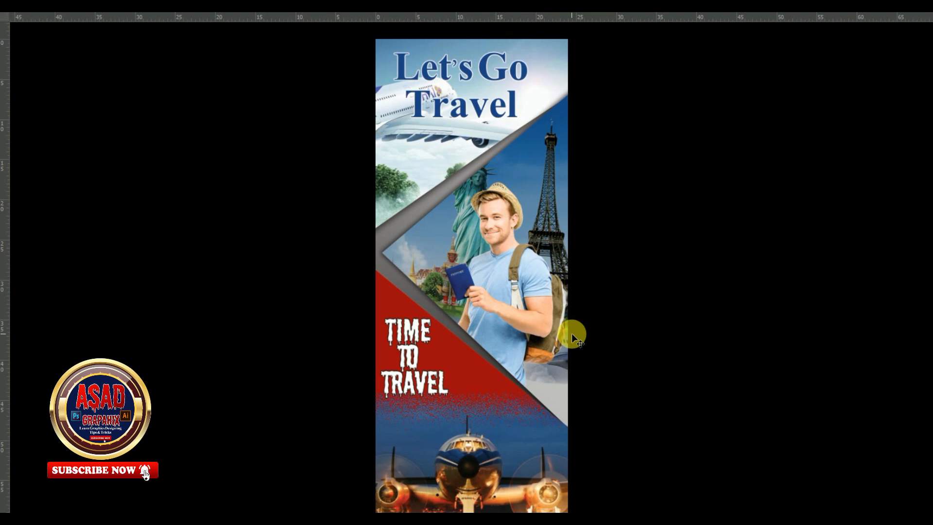